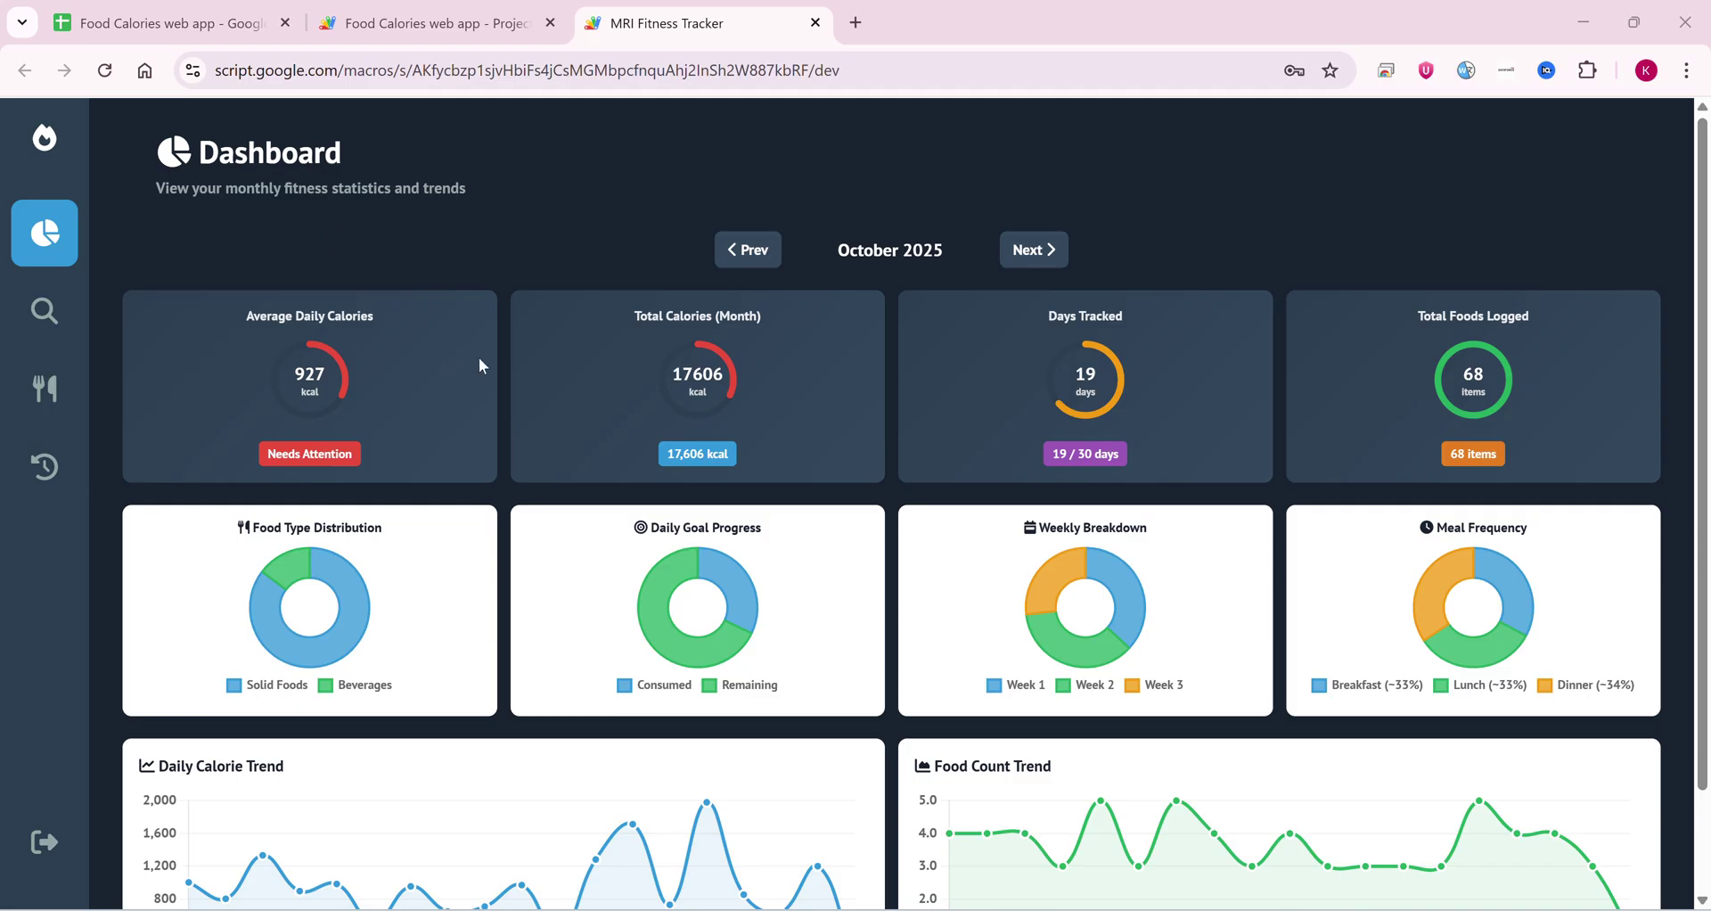
Step: Highlight the dashboard's Total Calories, Days Tracked (19), Daily Calorie Trend and Food Count Trend titles
scroll(479, 360, "down", 1)
left_click_drag(951, 130, 838, 135)
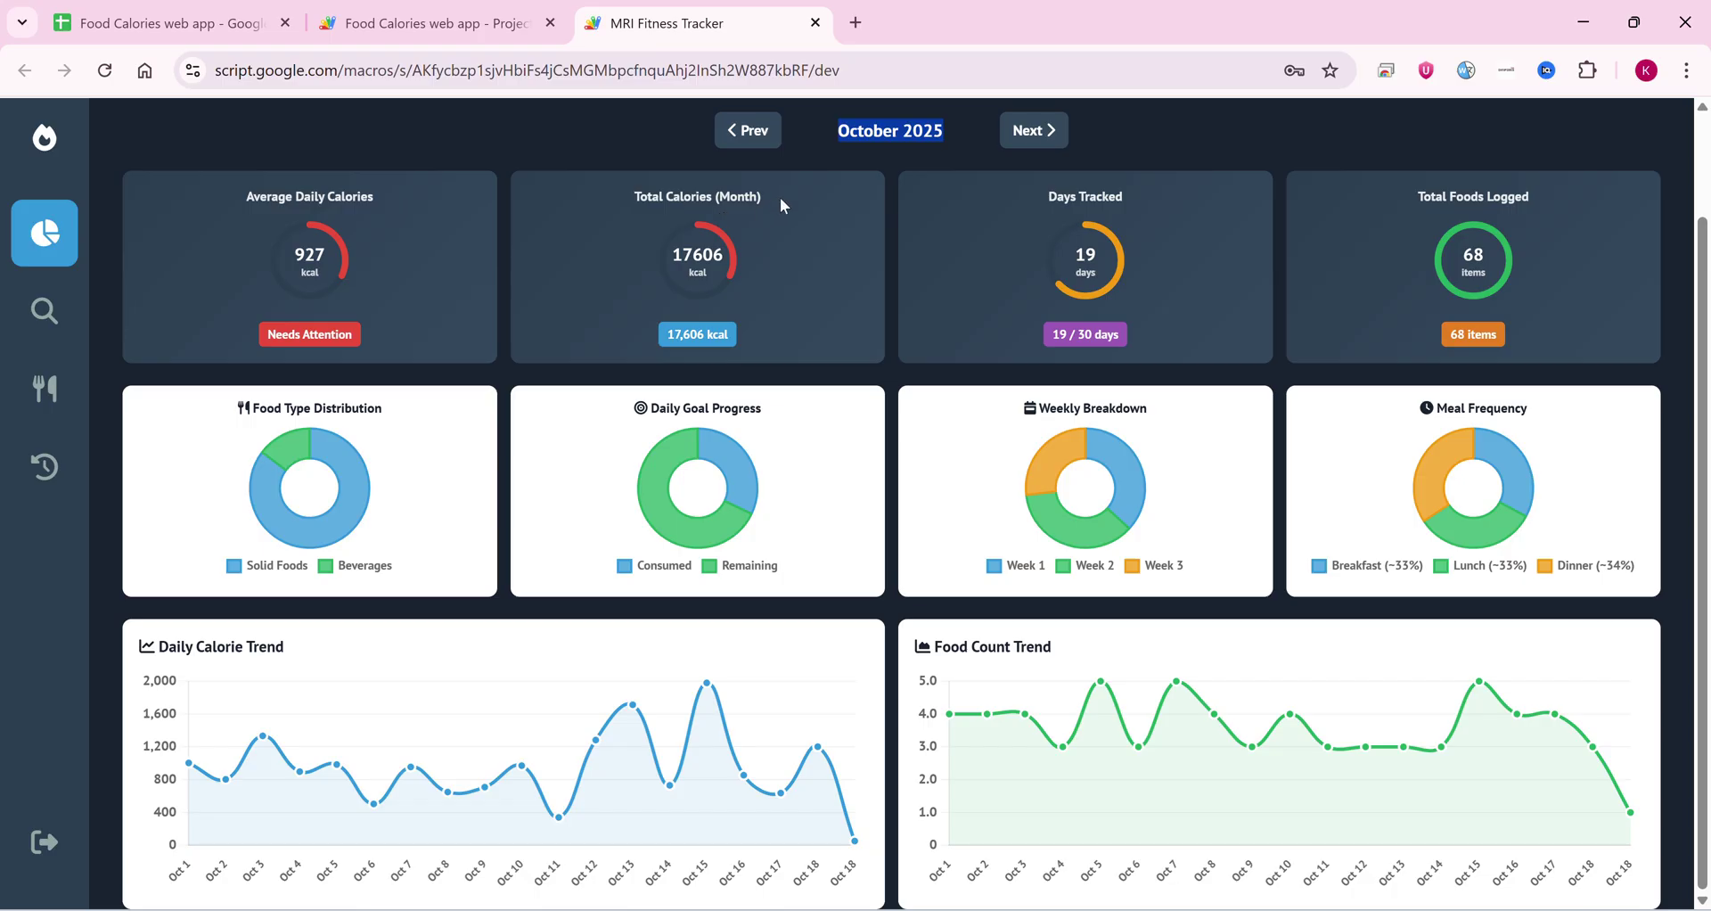
left_click_drag(776, 197, 630, 193)
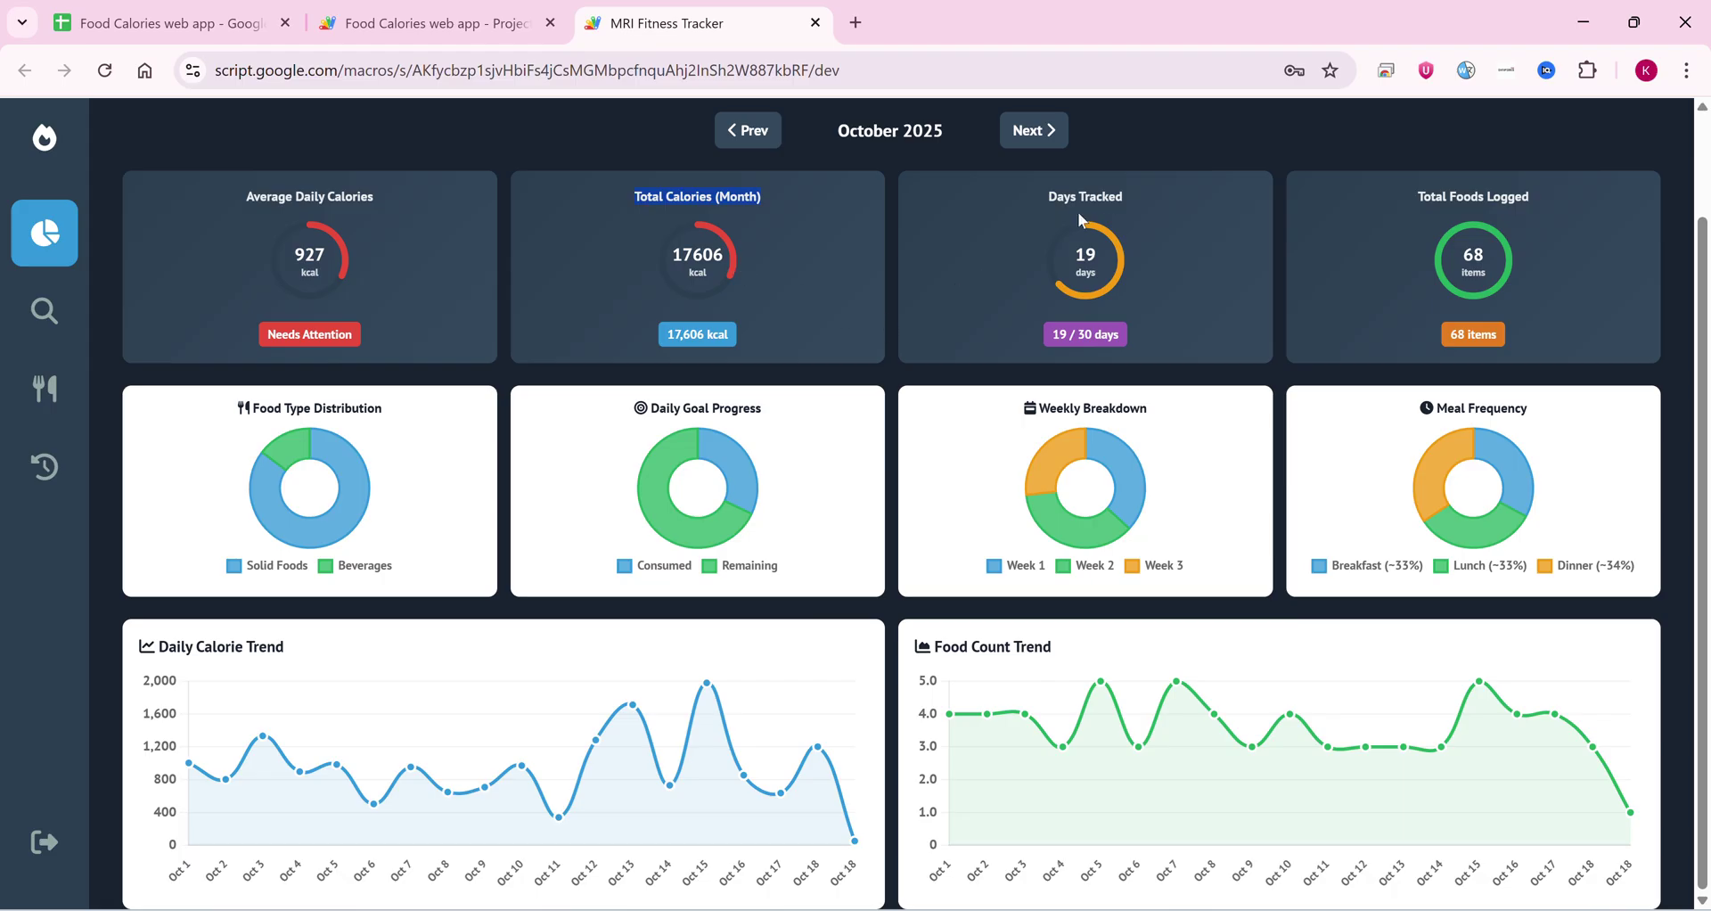
left_click_drag(1135, 196, 1025, 198)
left_click_drag(1074, 334, 1046, 332)
left_click_drag(301, 649, 183, 653)
left_click_drag(1074, 649, 943, 643)
scroll(114, 463, "up", 2)
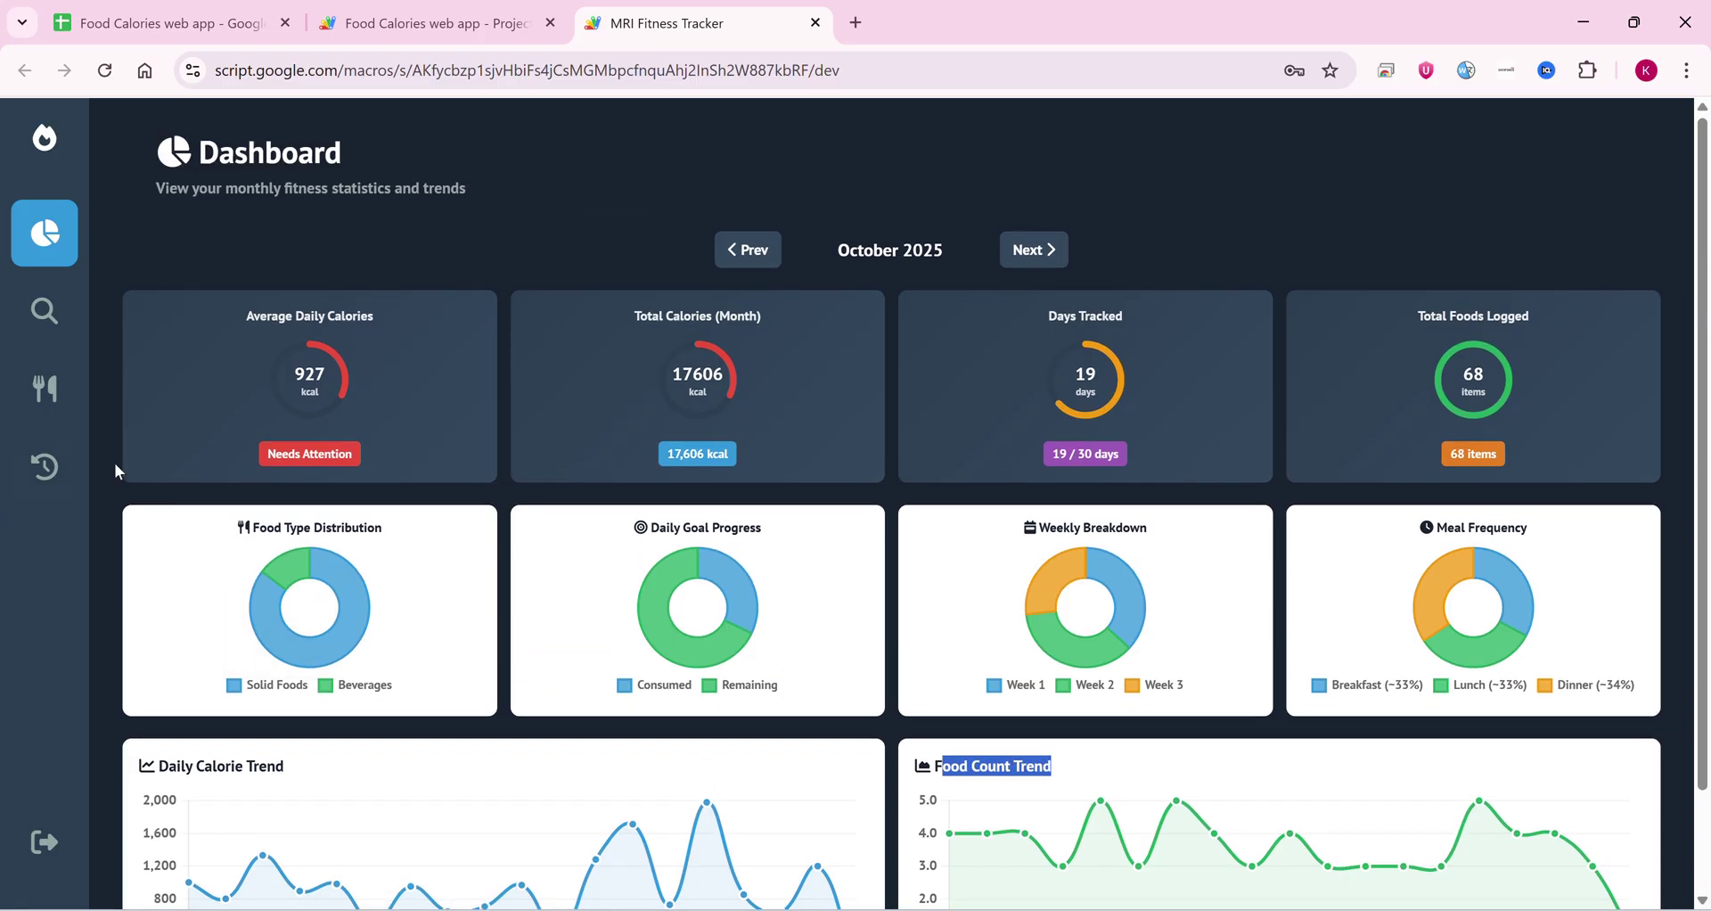
Step: Switch to the Food Calories spreadsheet and show its Users sheet with the 2889-calorie goal
left_click(45, 311)
left_click(152, 11)
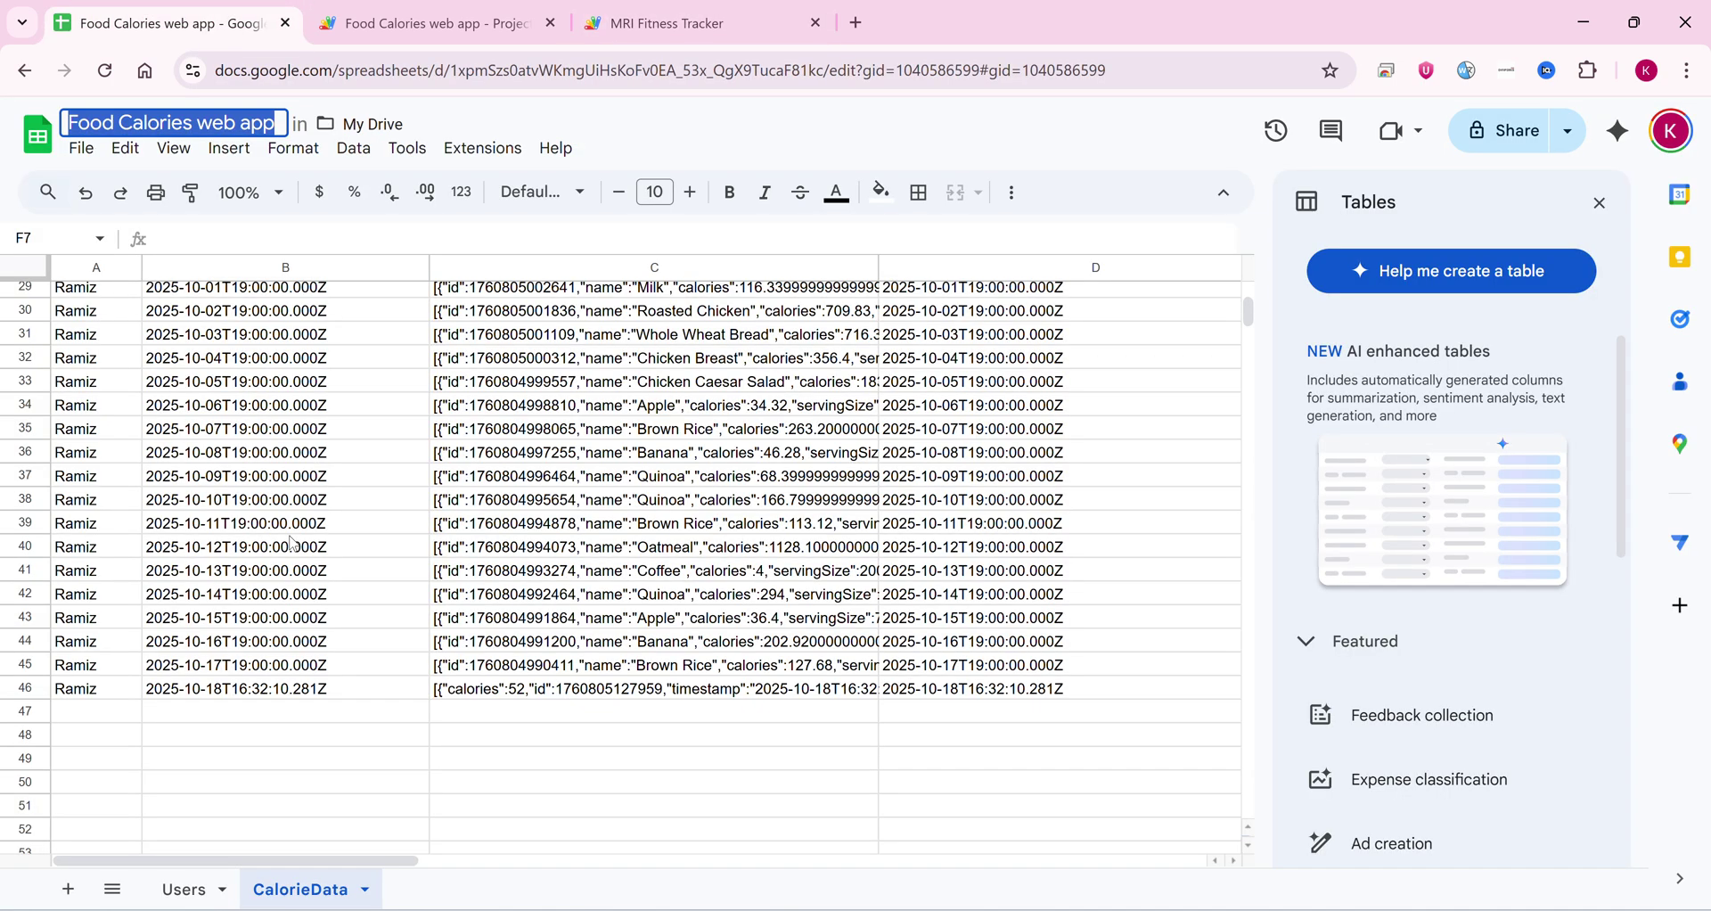
left_click(309, 765)
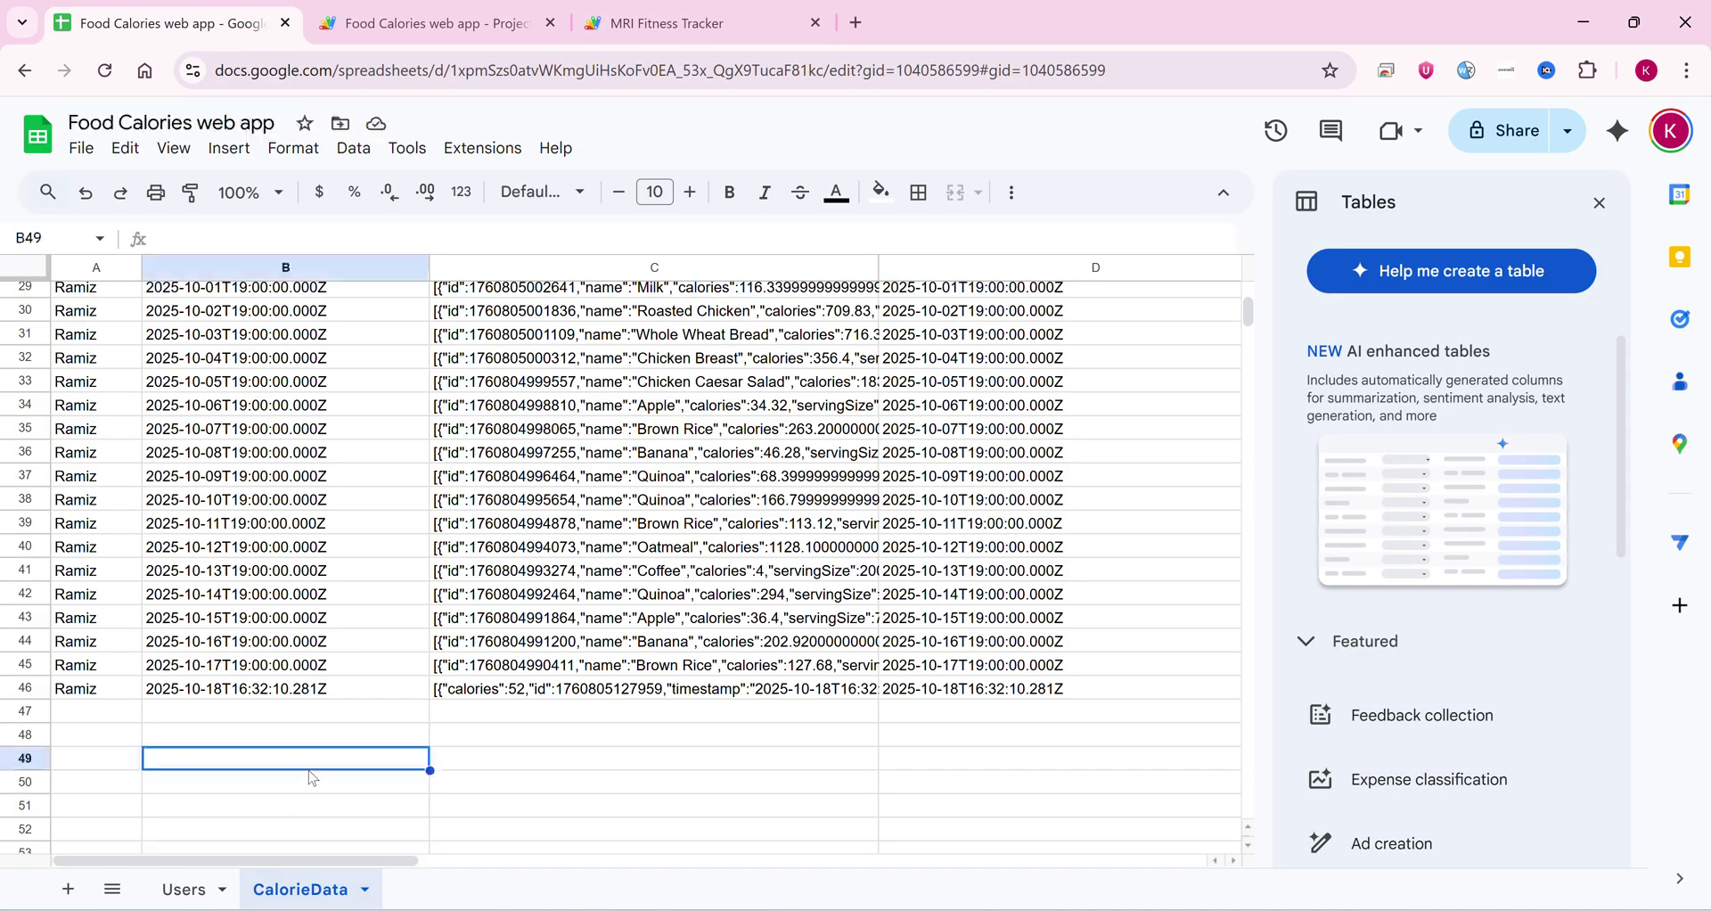
left_click(164, 898)
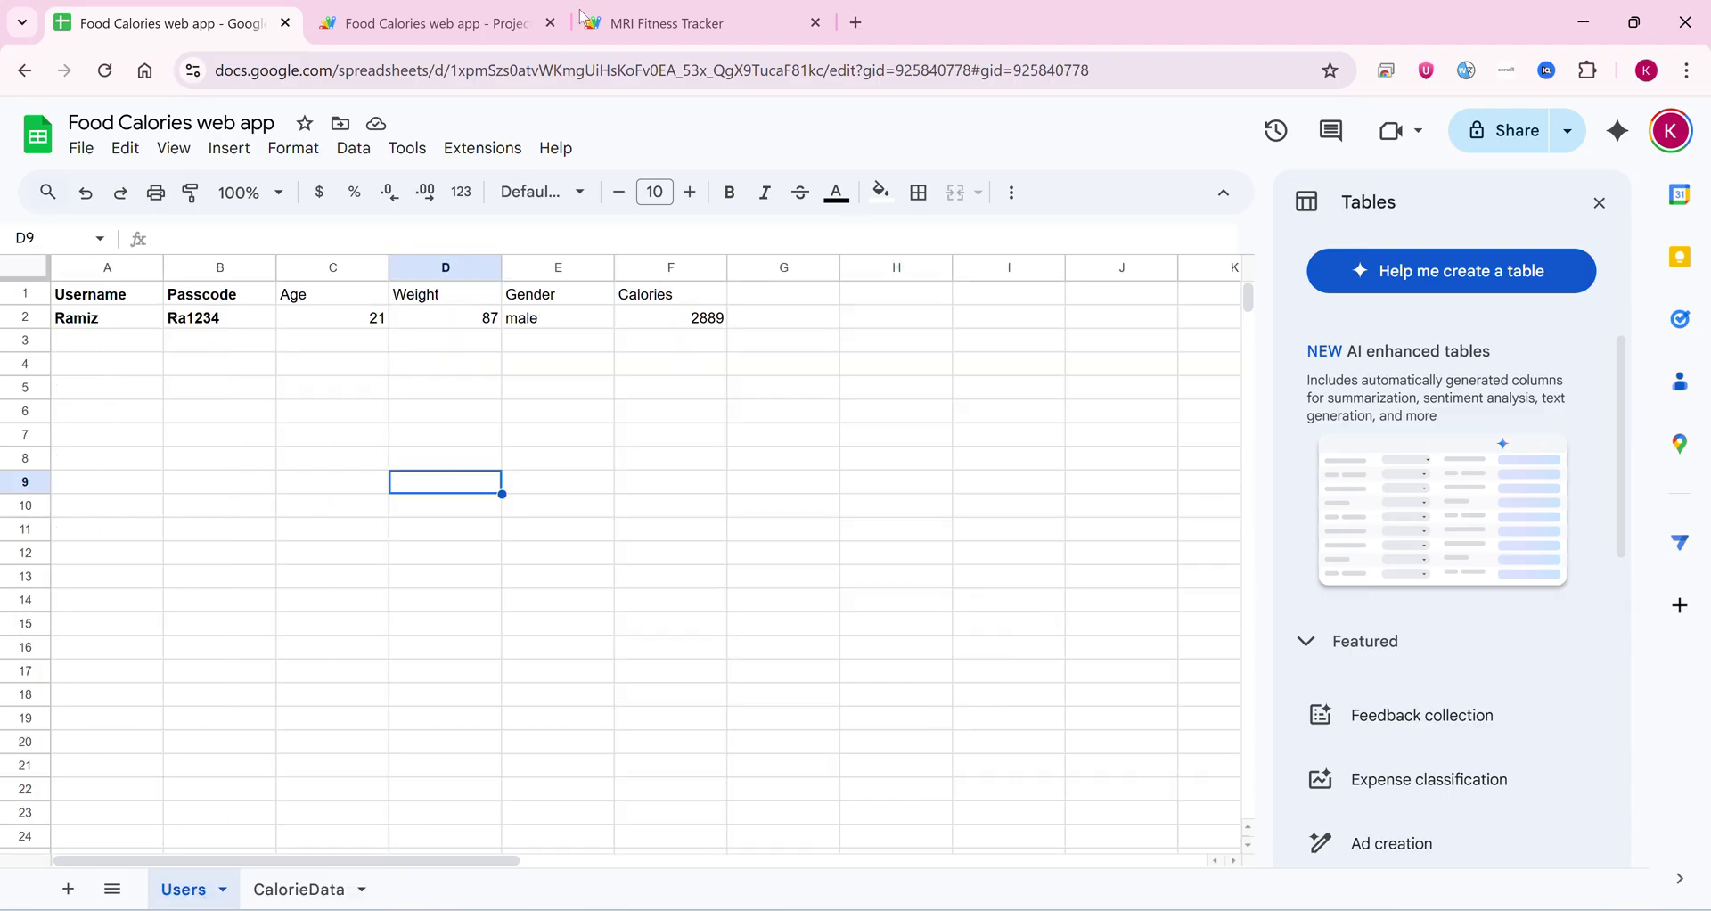
Step: Search the Calorie Finder for 'Apple' and note the apple juice's 240 ml serving
left_click(659, 11)
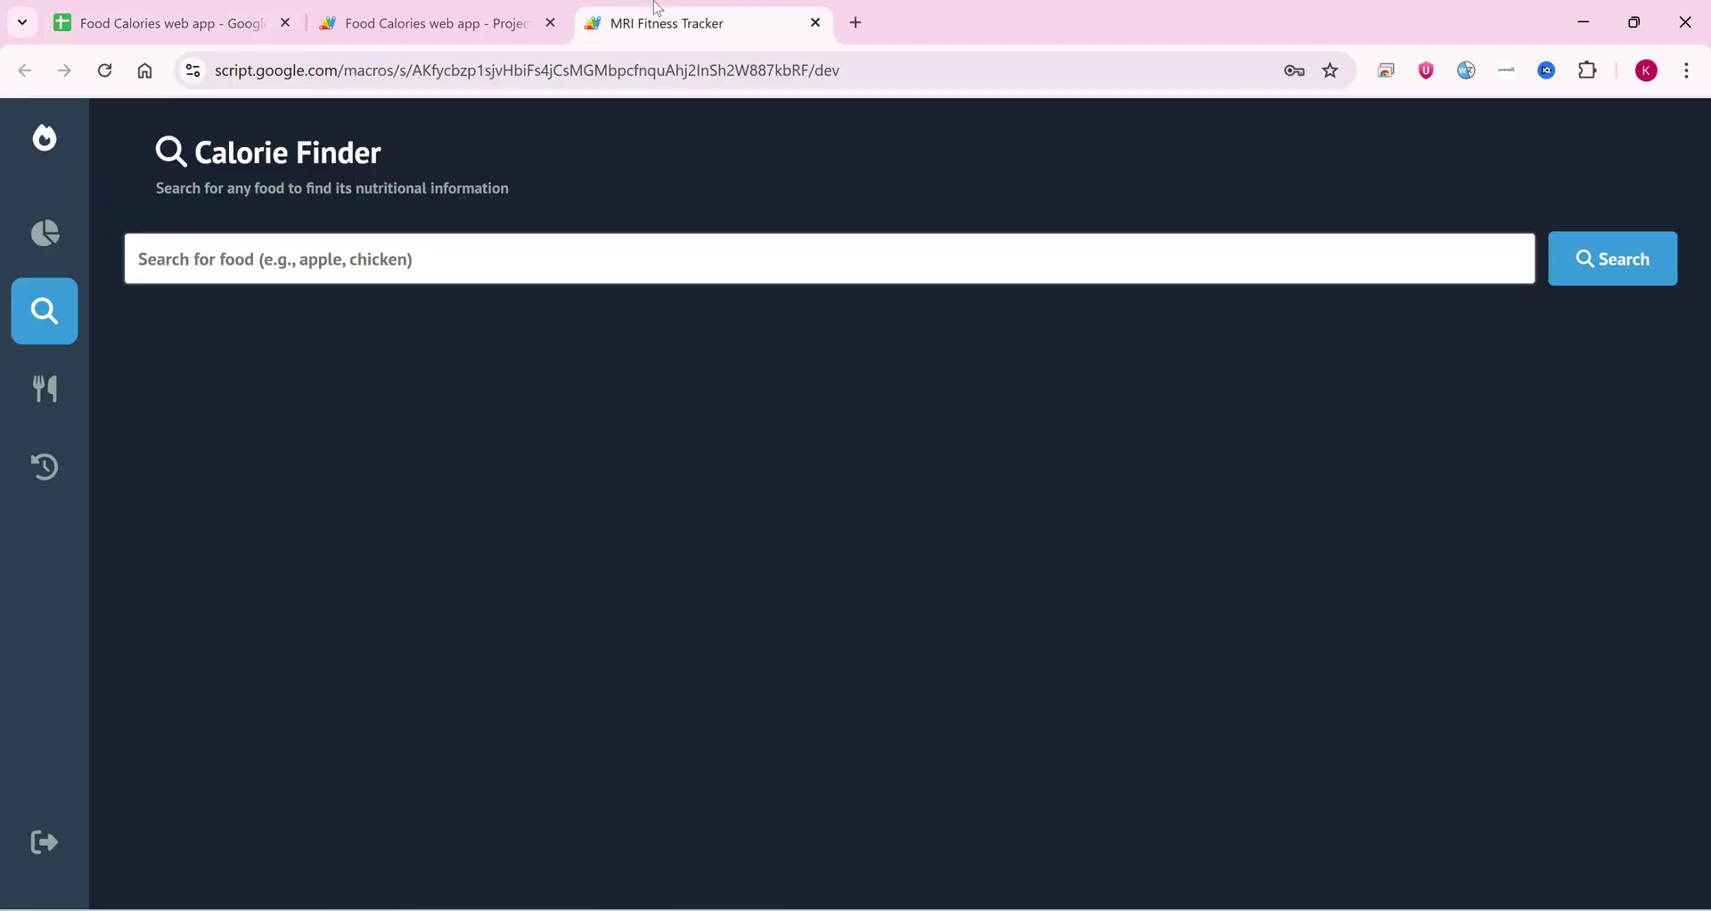
left_click(320, 257)
type("Apple")
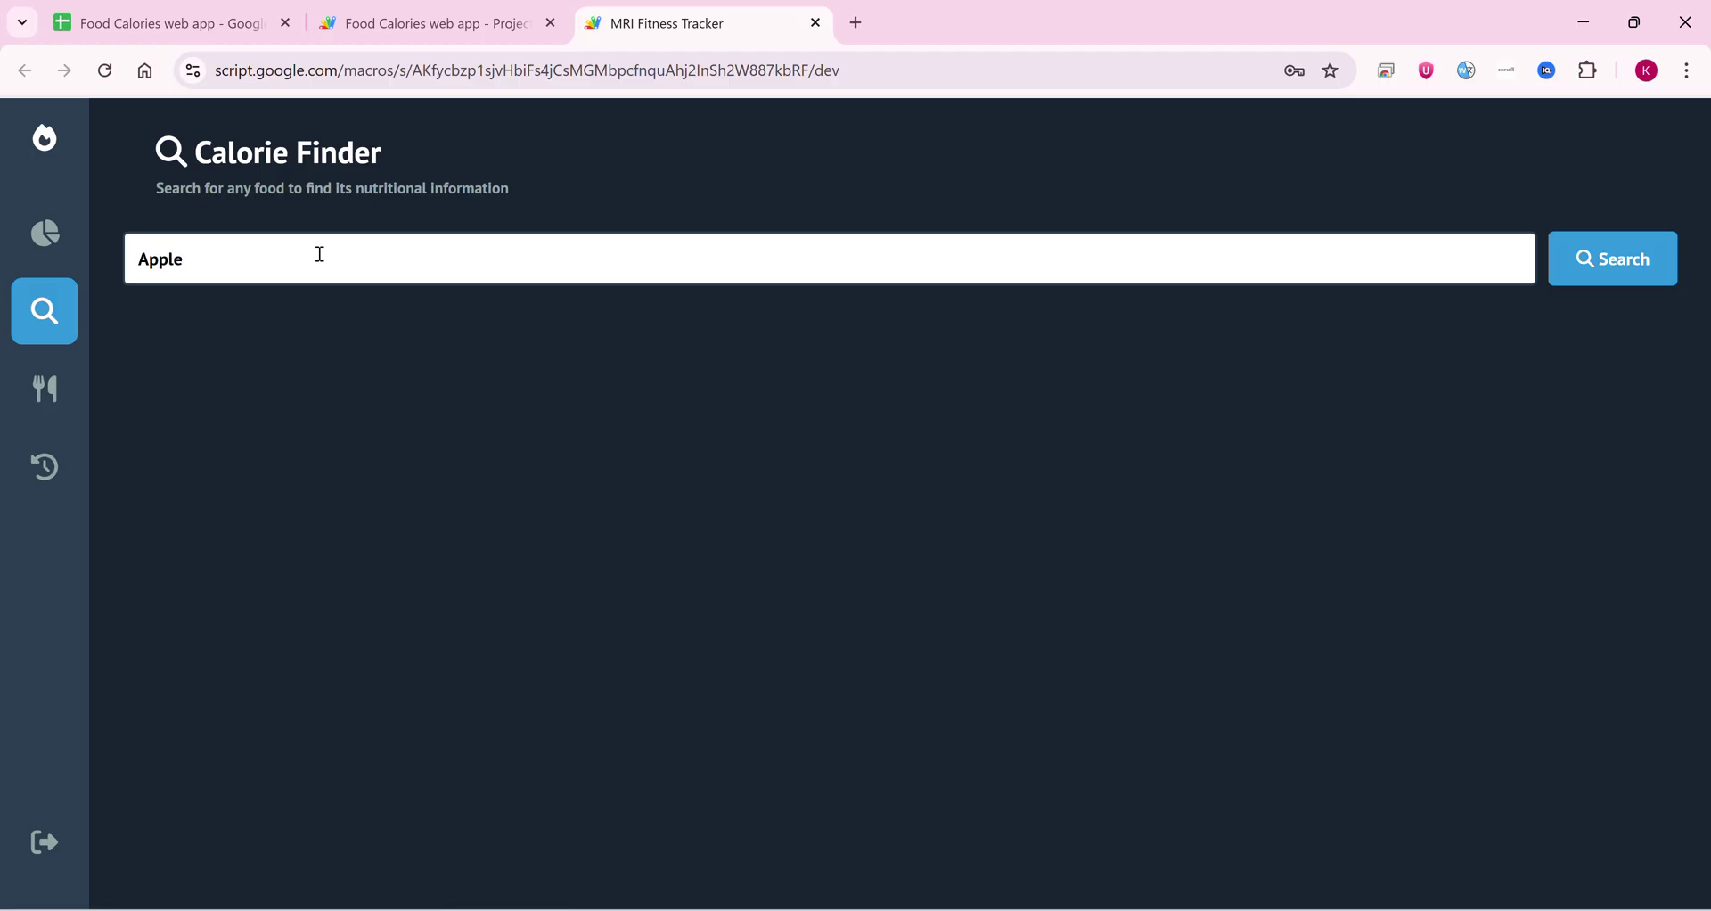
key("Return")
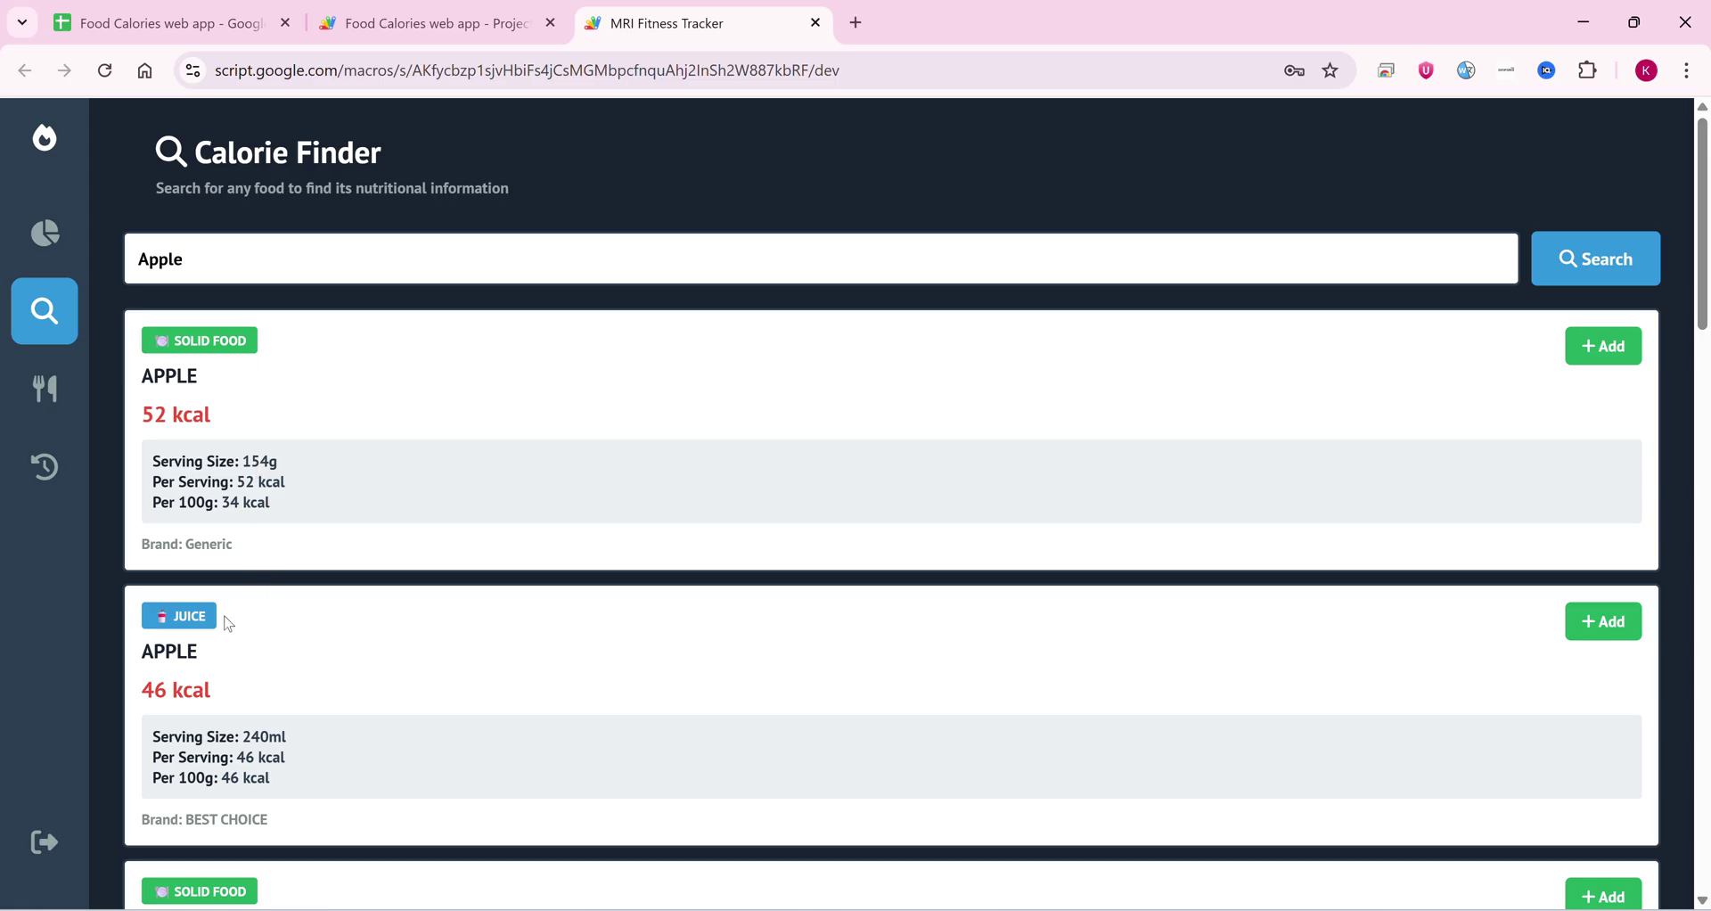
scroll(1306, 529, "down", 3)
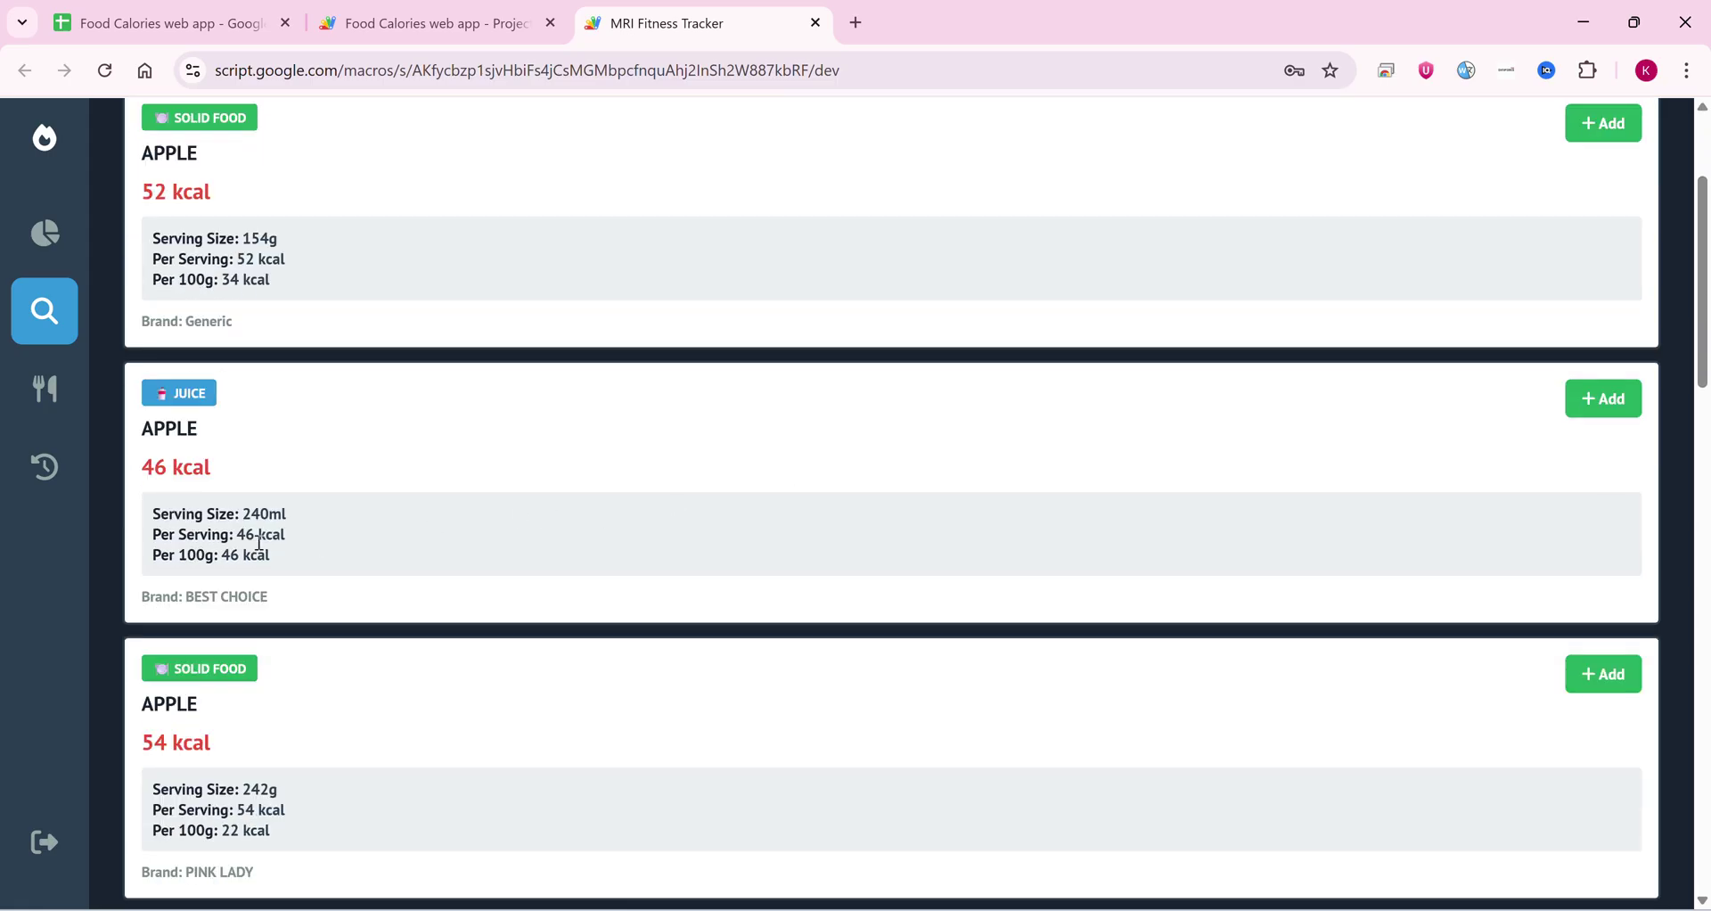
left_click_drag(287, 515, 246, 514)
Step: Add 520 g of the 46 kcal Best Choice apple juice, replacing the default 240
left_click(1593, 409)
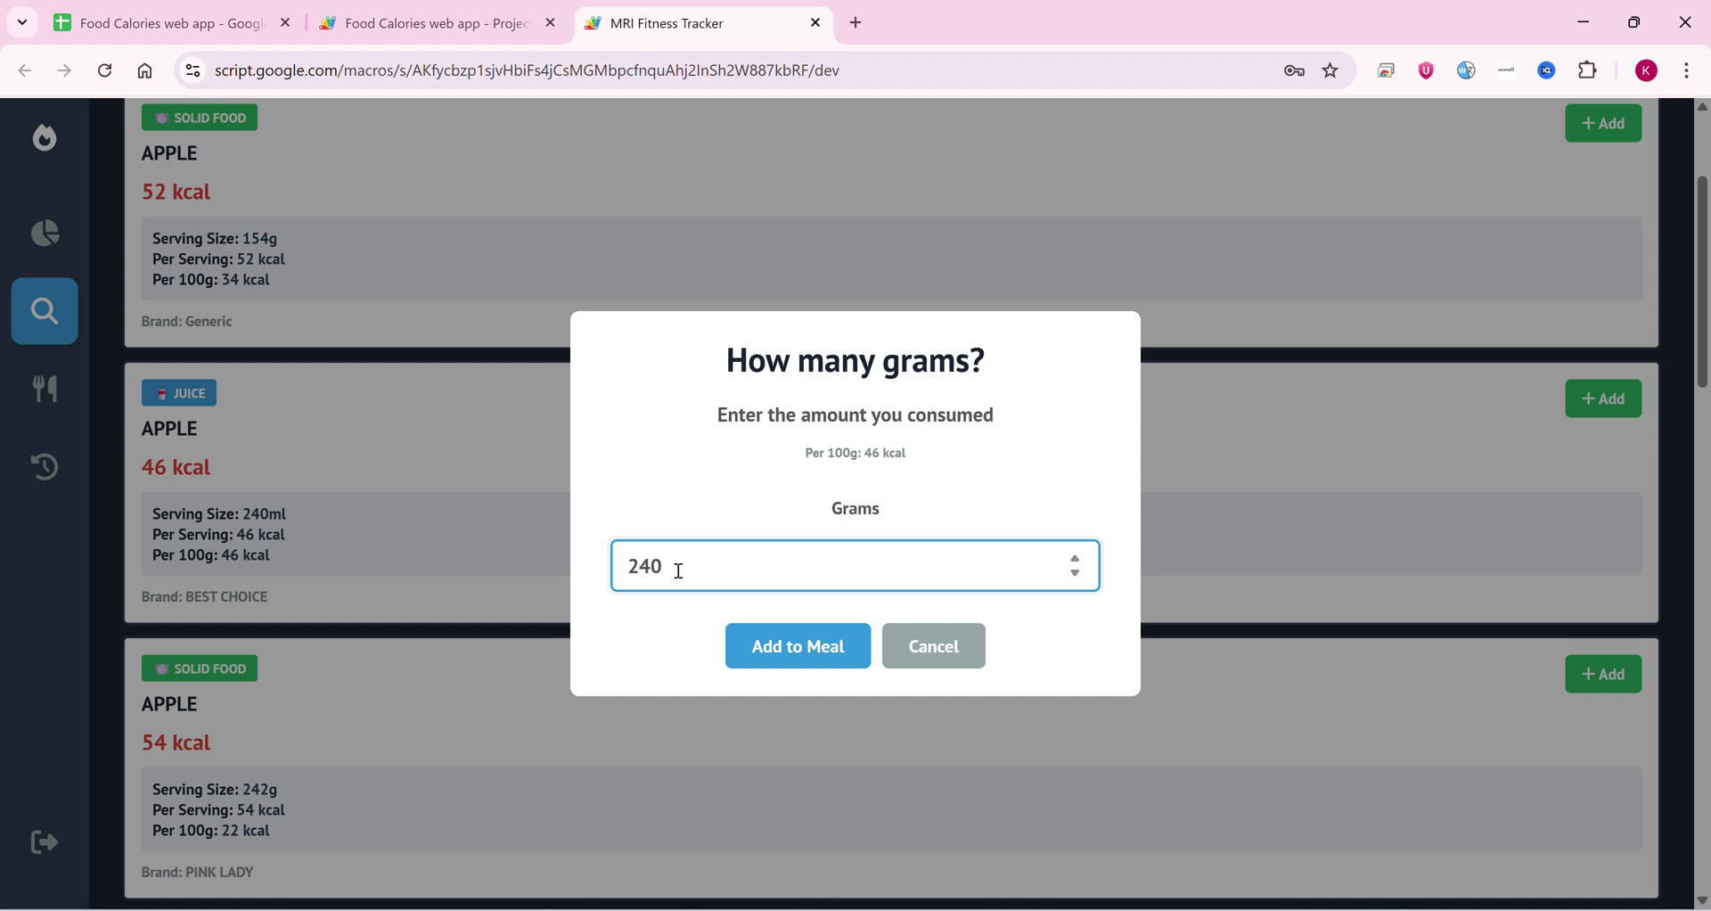
key("BackSpace")
key("BackSpace")
key("BackSpace")
type("52-0")
key("BackSpace")
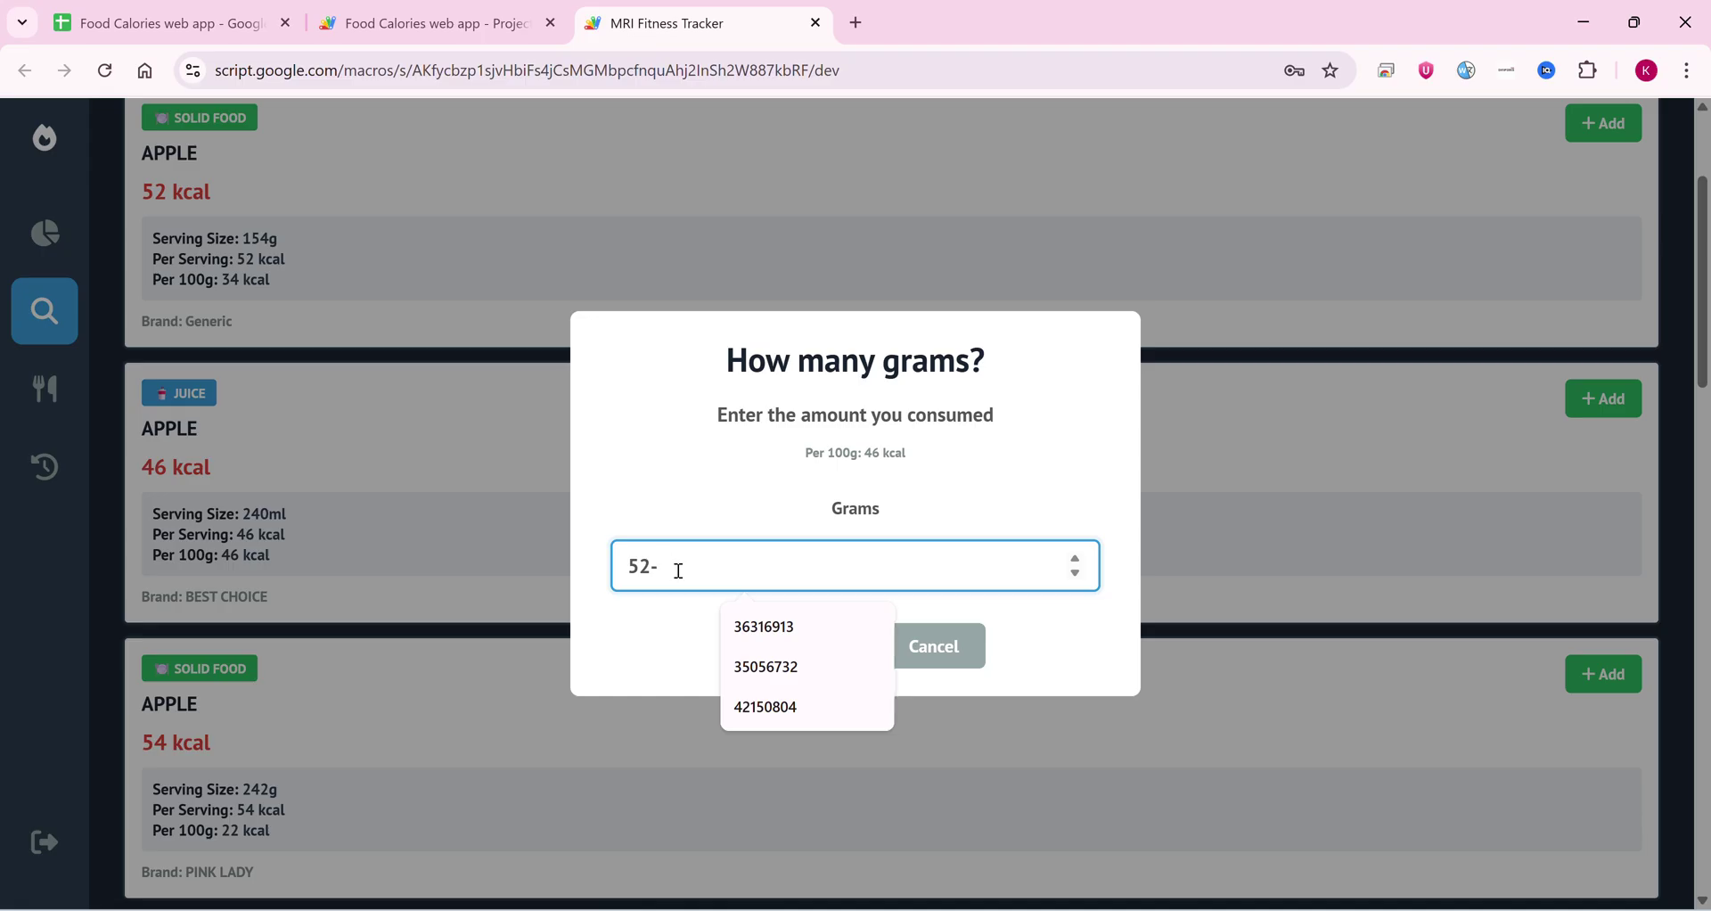
key("BackSpace")
type("0")
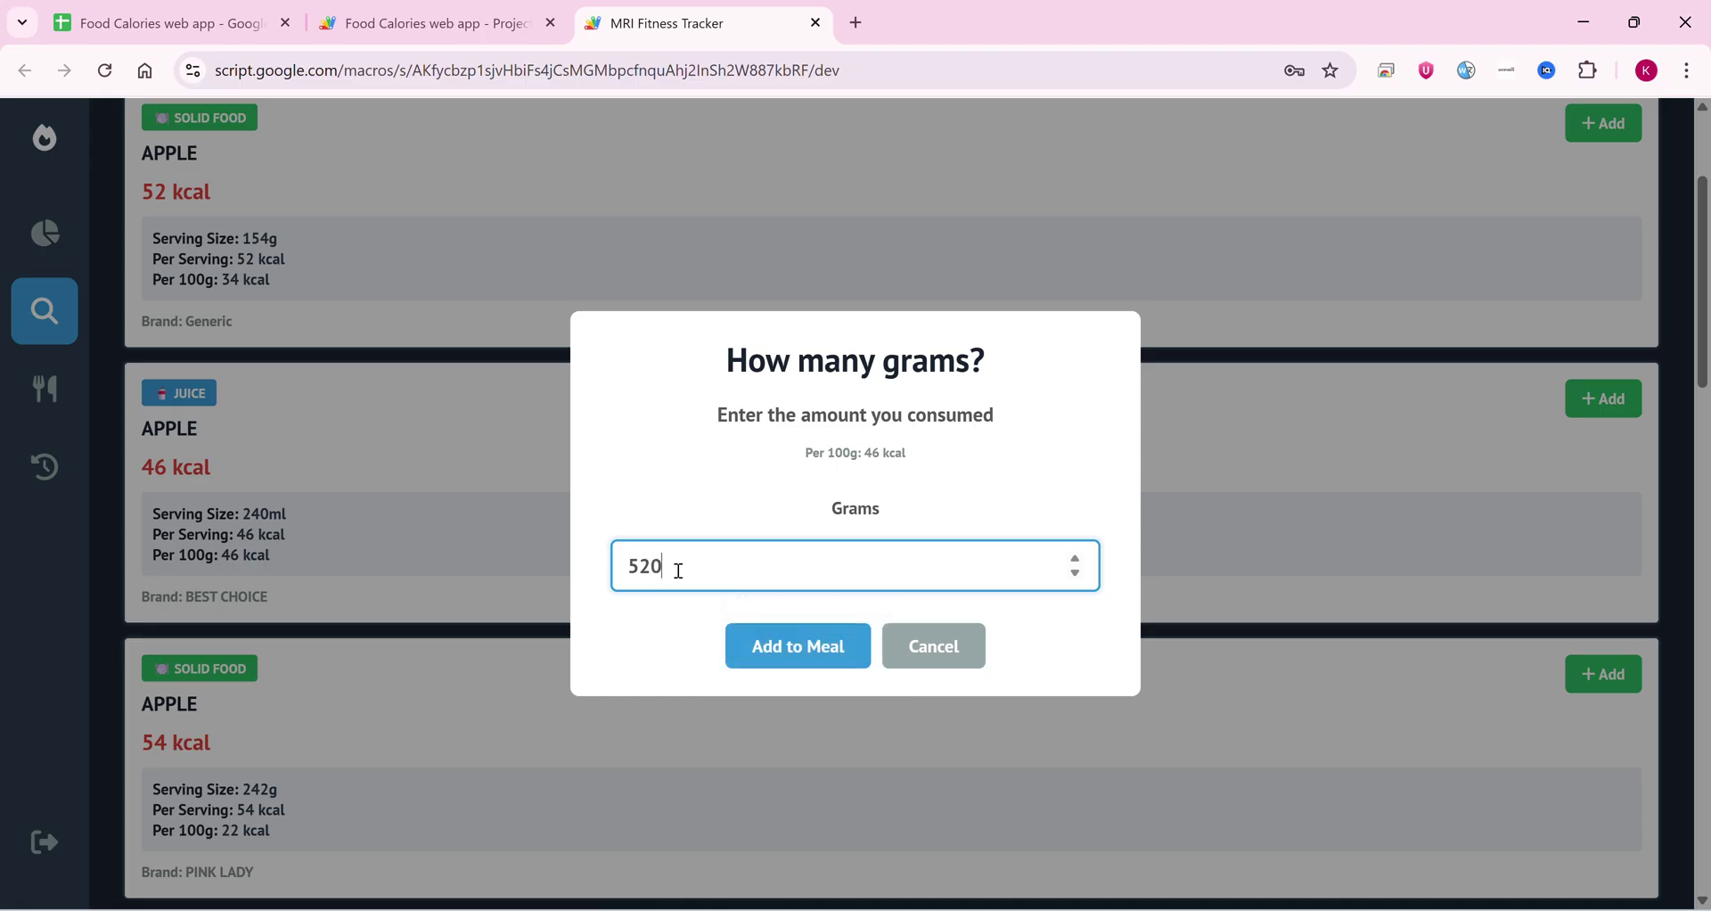
left_click(806, 664)
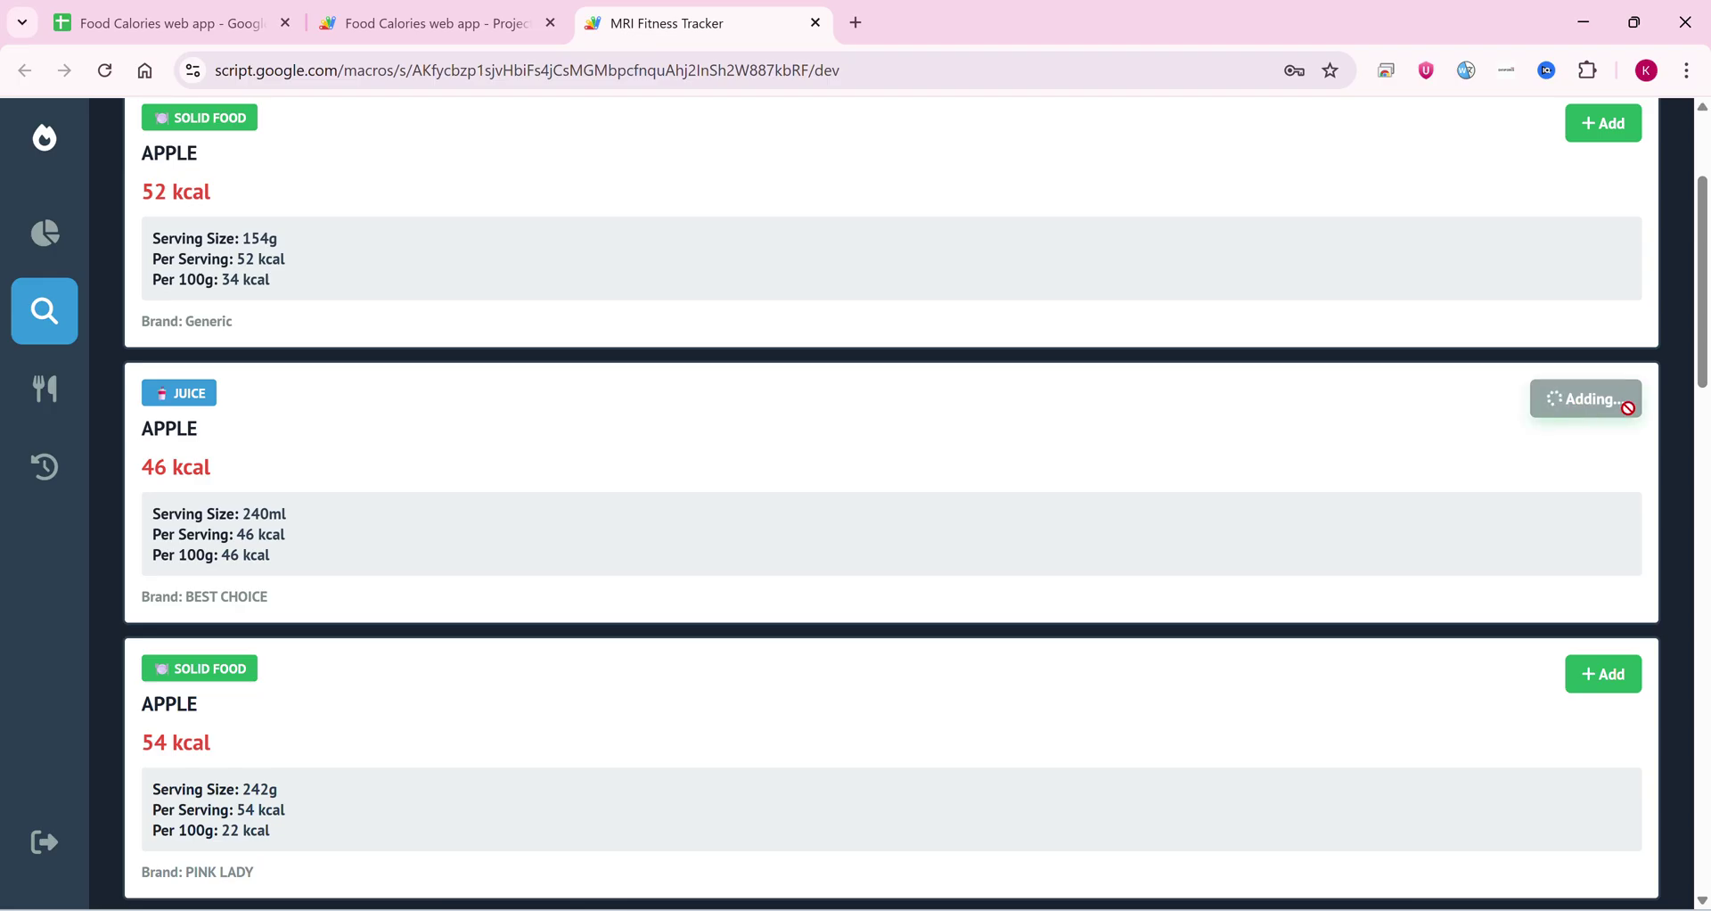
scroll(1608, 419, "up", 3)
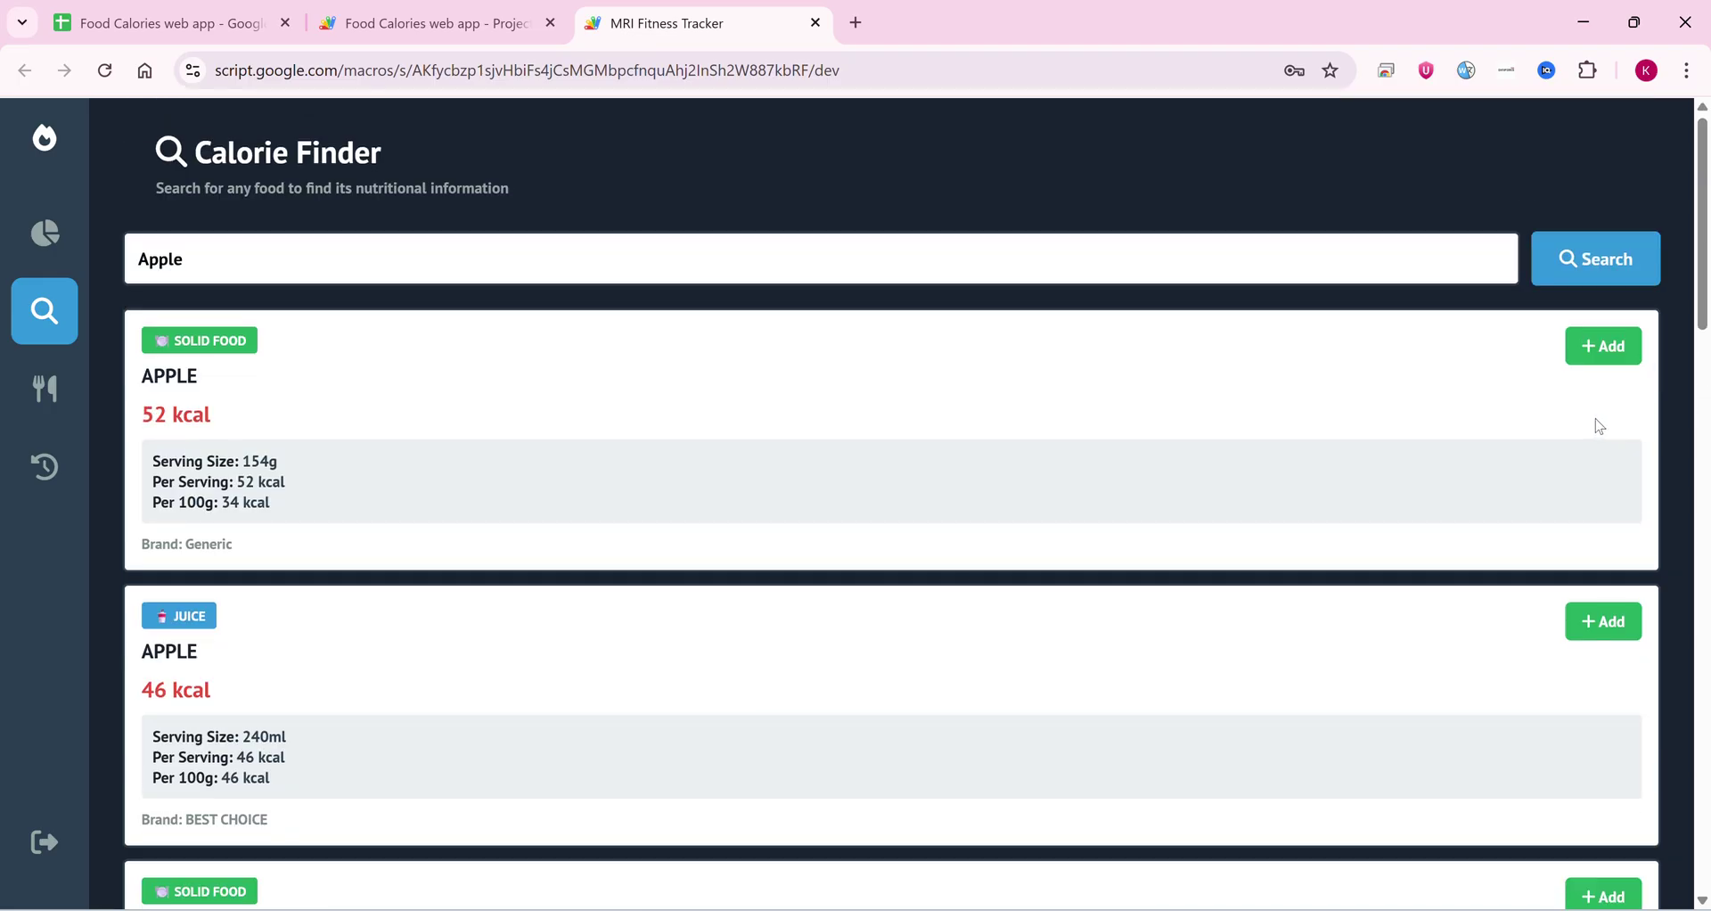
Step: Open today's food log and highlight the 520 g juice and 154 g apple amounts
left_click(22, 415)
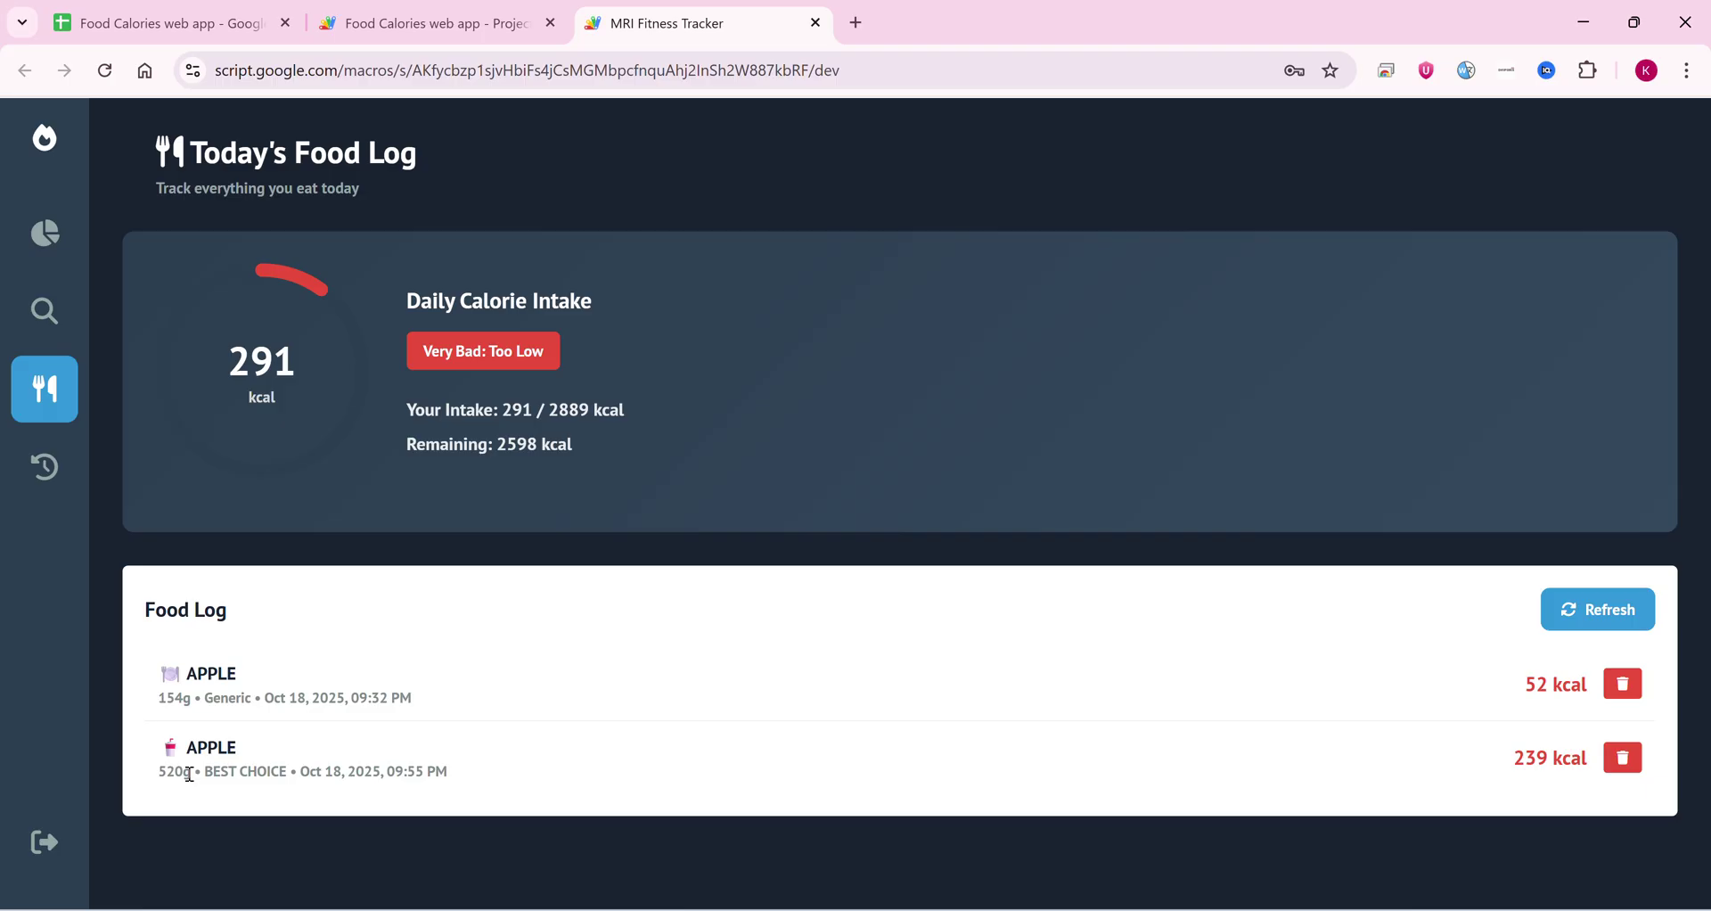
left_click_drag(194, 772, 161, 773)
left_click(194, 699)
left_click_drag(194, 699, 161, 699)
Step: Open the calorie history and compare the This Month and Today summaries
left_click(48, 456)
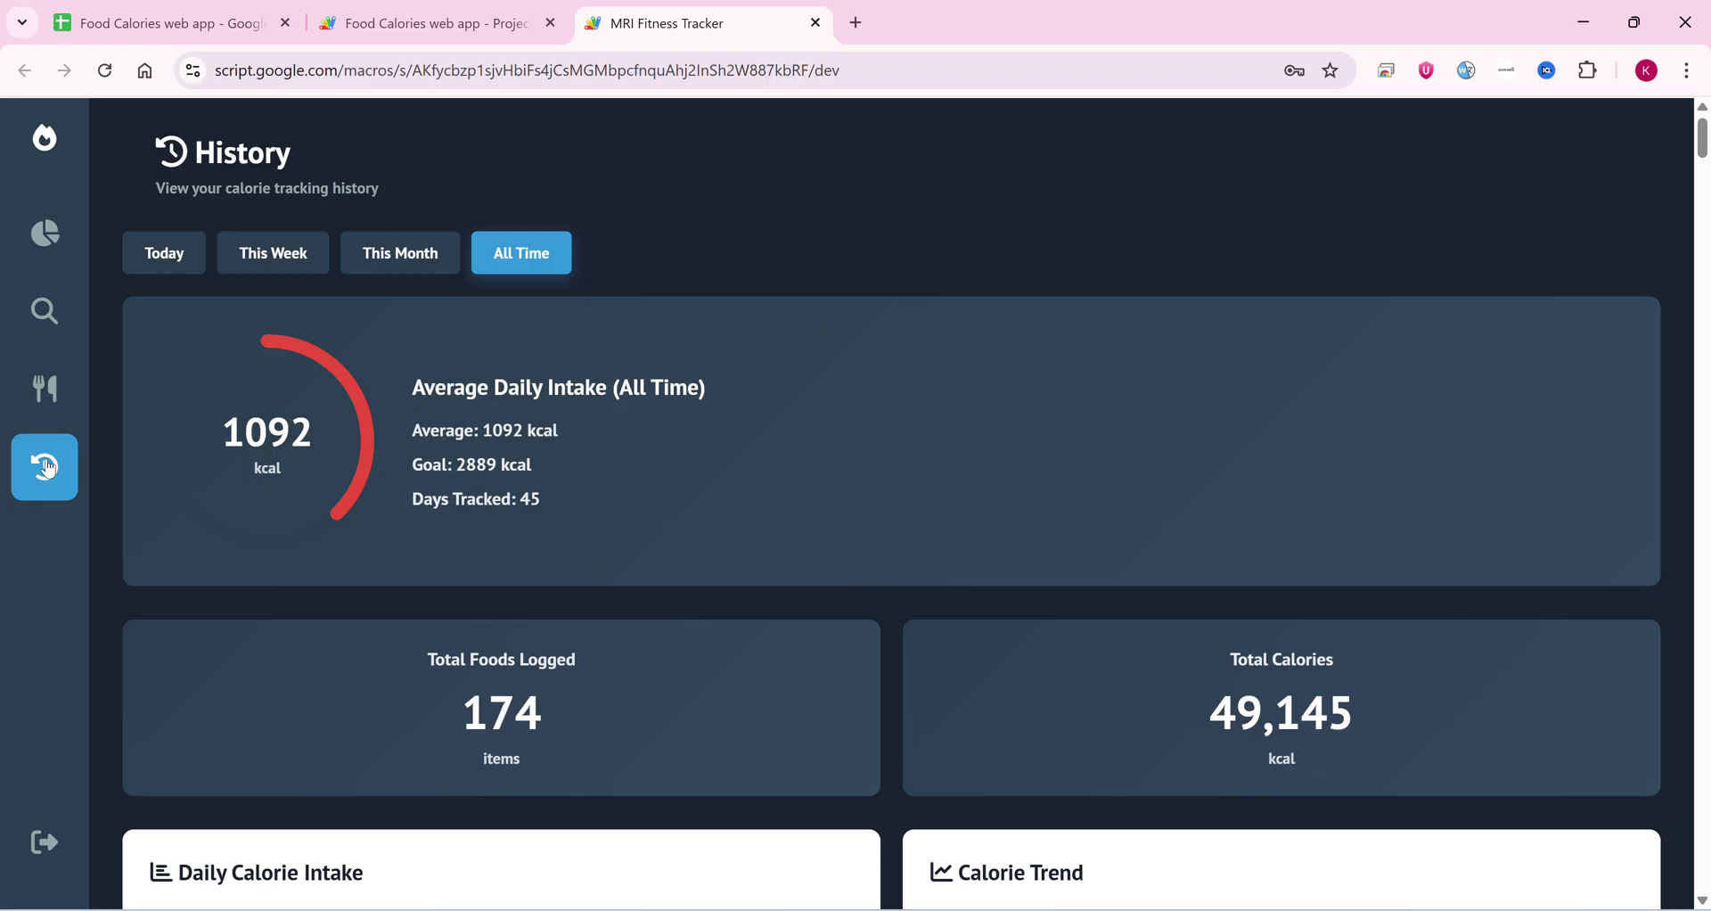
scroll(693, 386, "down", 6)
scroll(704, 397, "down", 5)
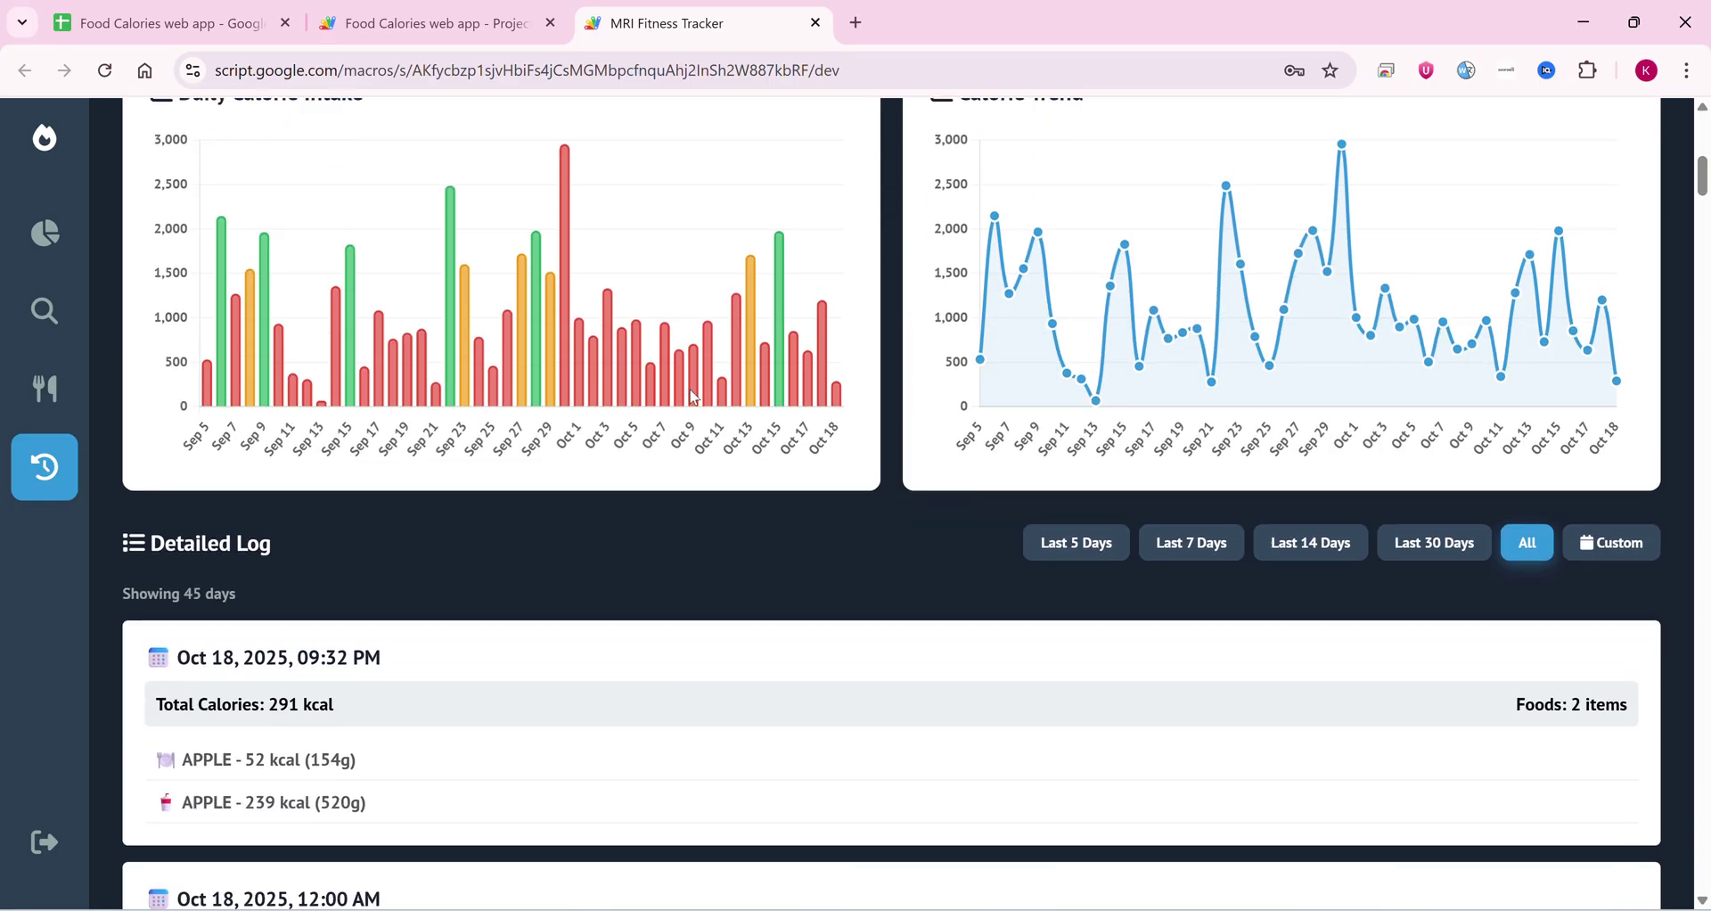
scroll(711, 407, "up", 7)
scroll(712, 406, "up", 4)
left_click(389, 272)
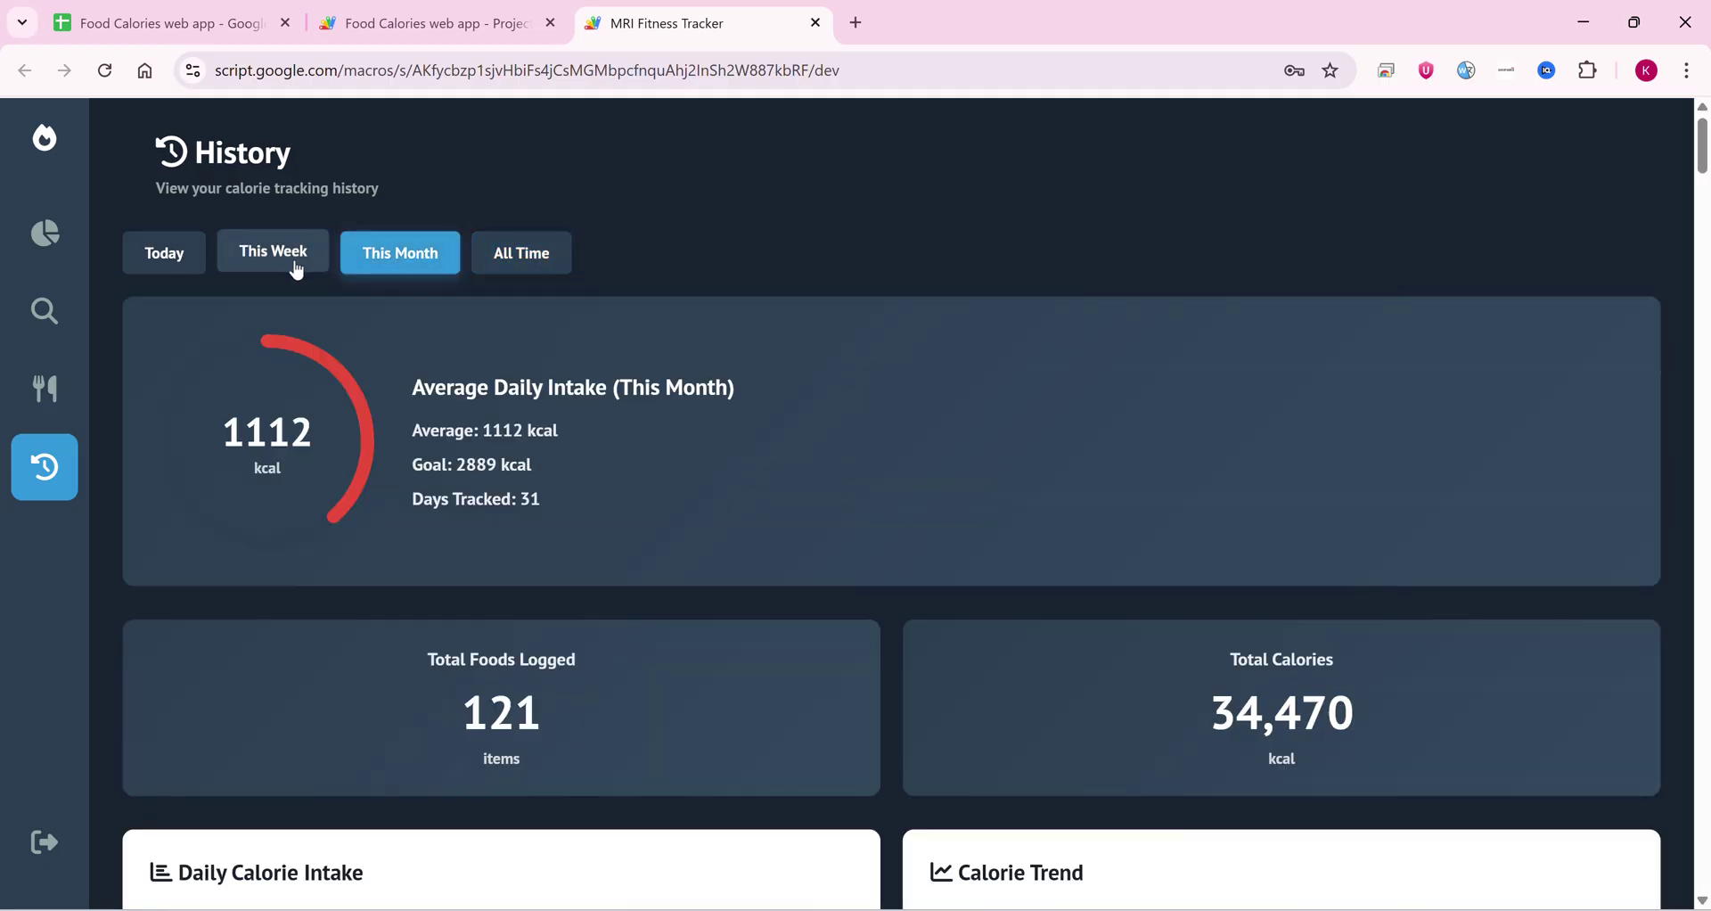
scroll(303, 272, "down", 6)
scroll(390, 472, "up", 5)
scroll(187, 312, "up", 2)
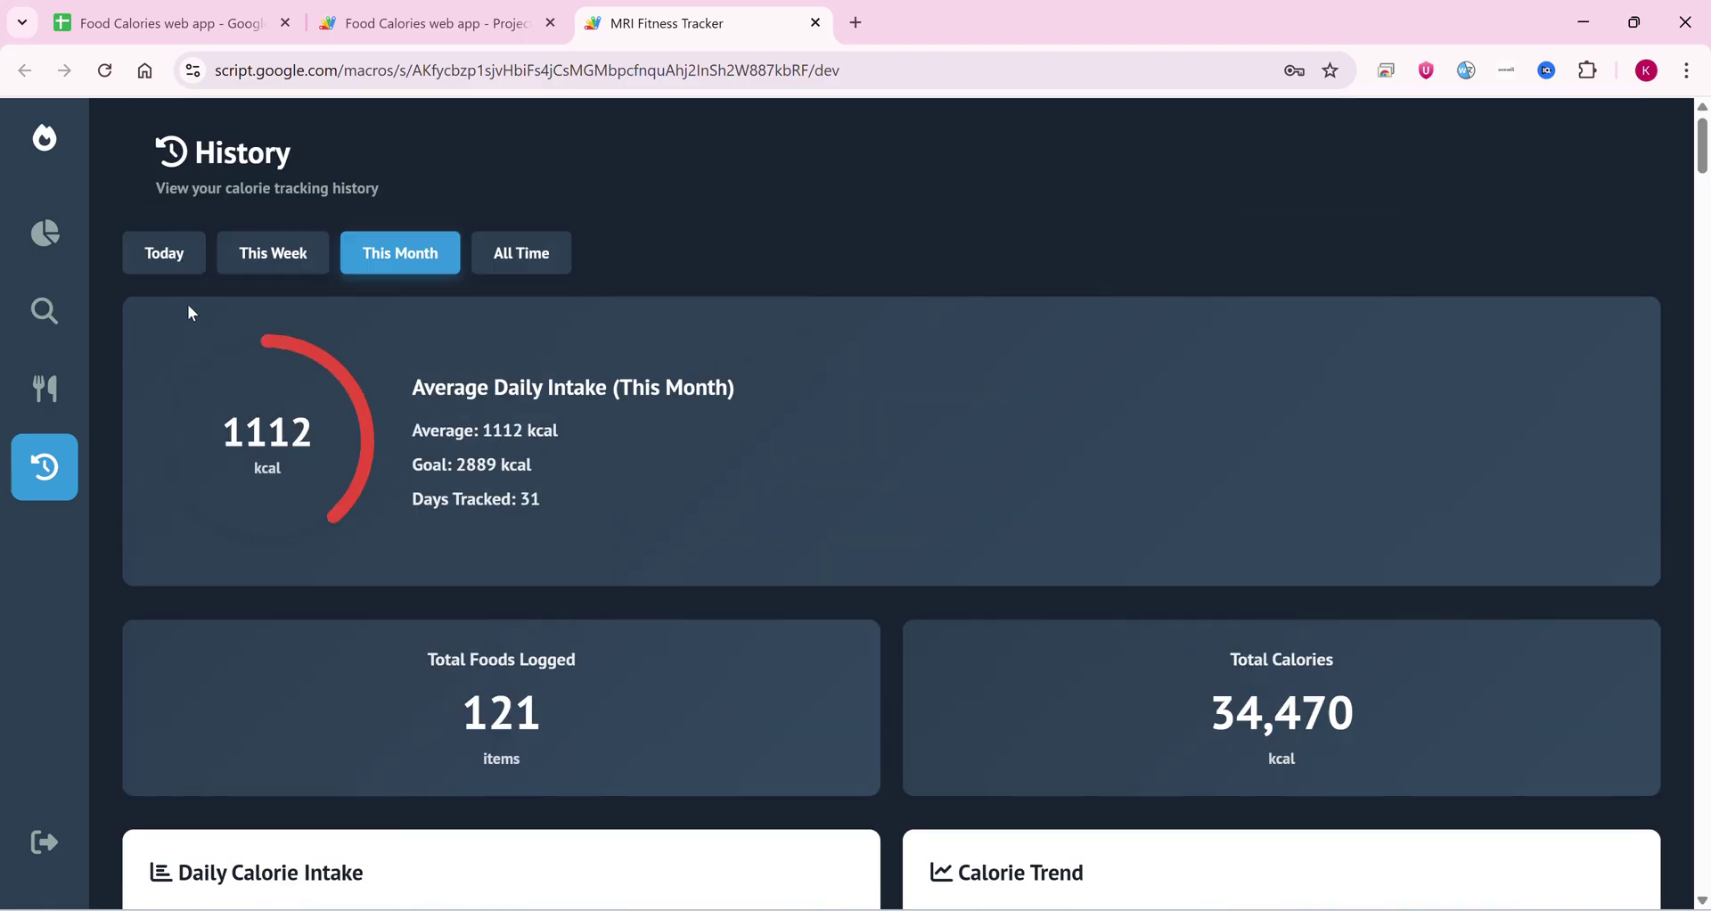
left_click(187, 276)
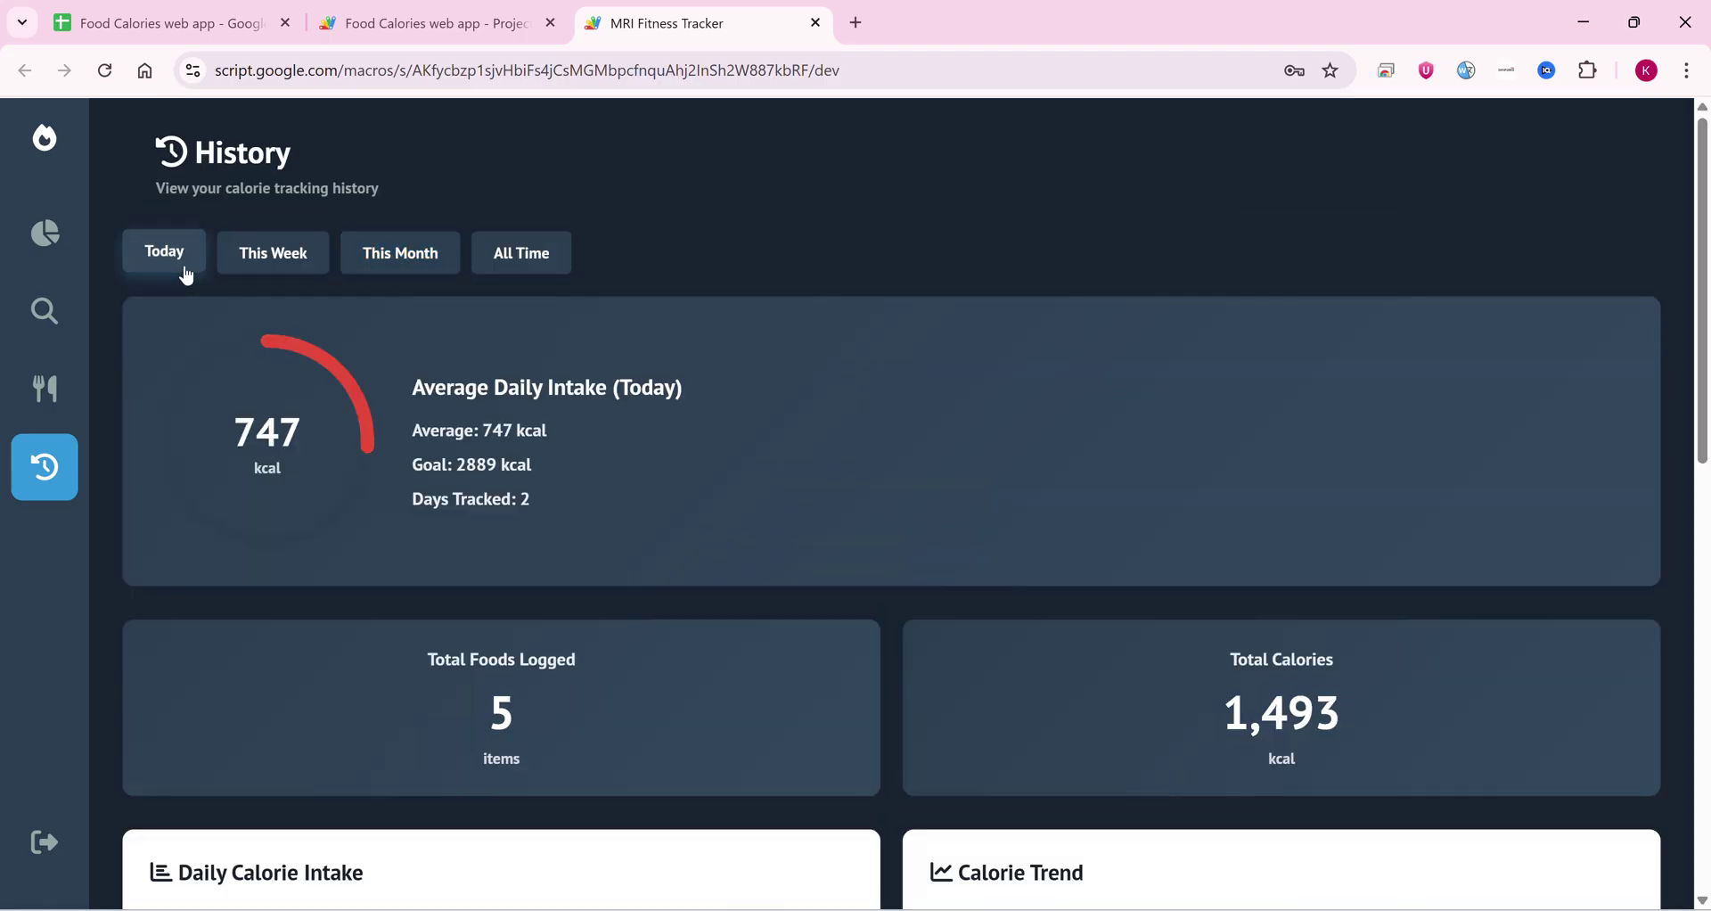
scroll(987, 650, "down", 3)
scroll(987, 650, "down", 7)
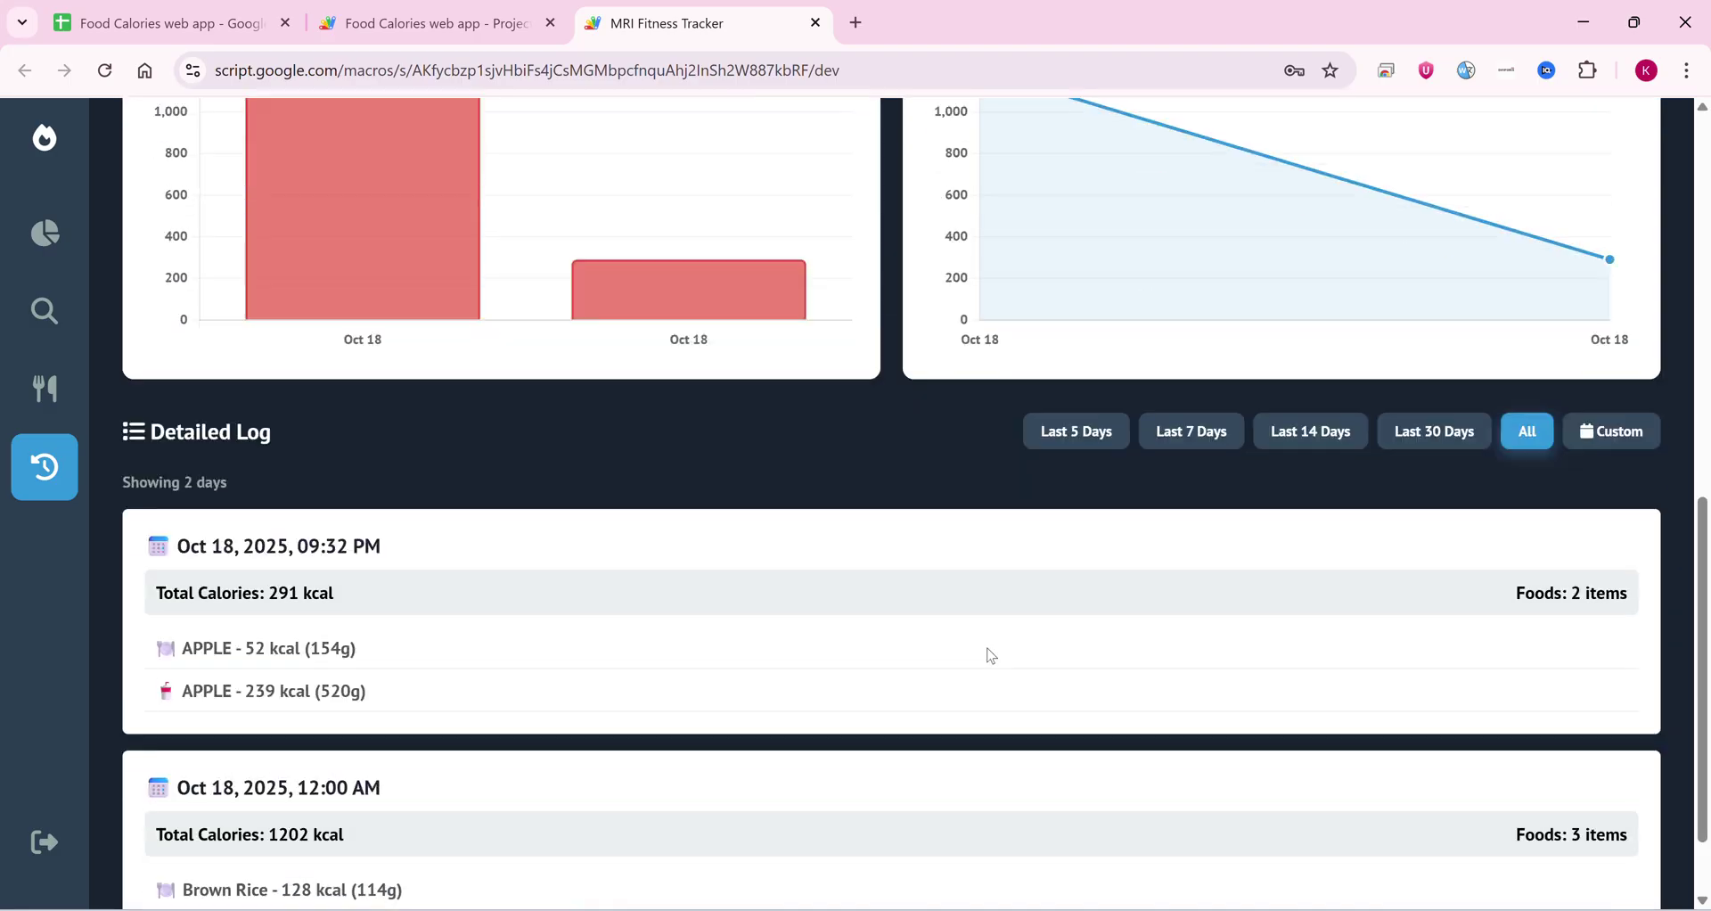
Step: Limit the log to the last 5 days, then view All Time and highlight the Oct 17 entries
left_click(1061, 437)
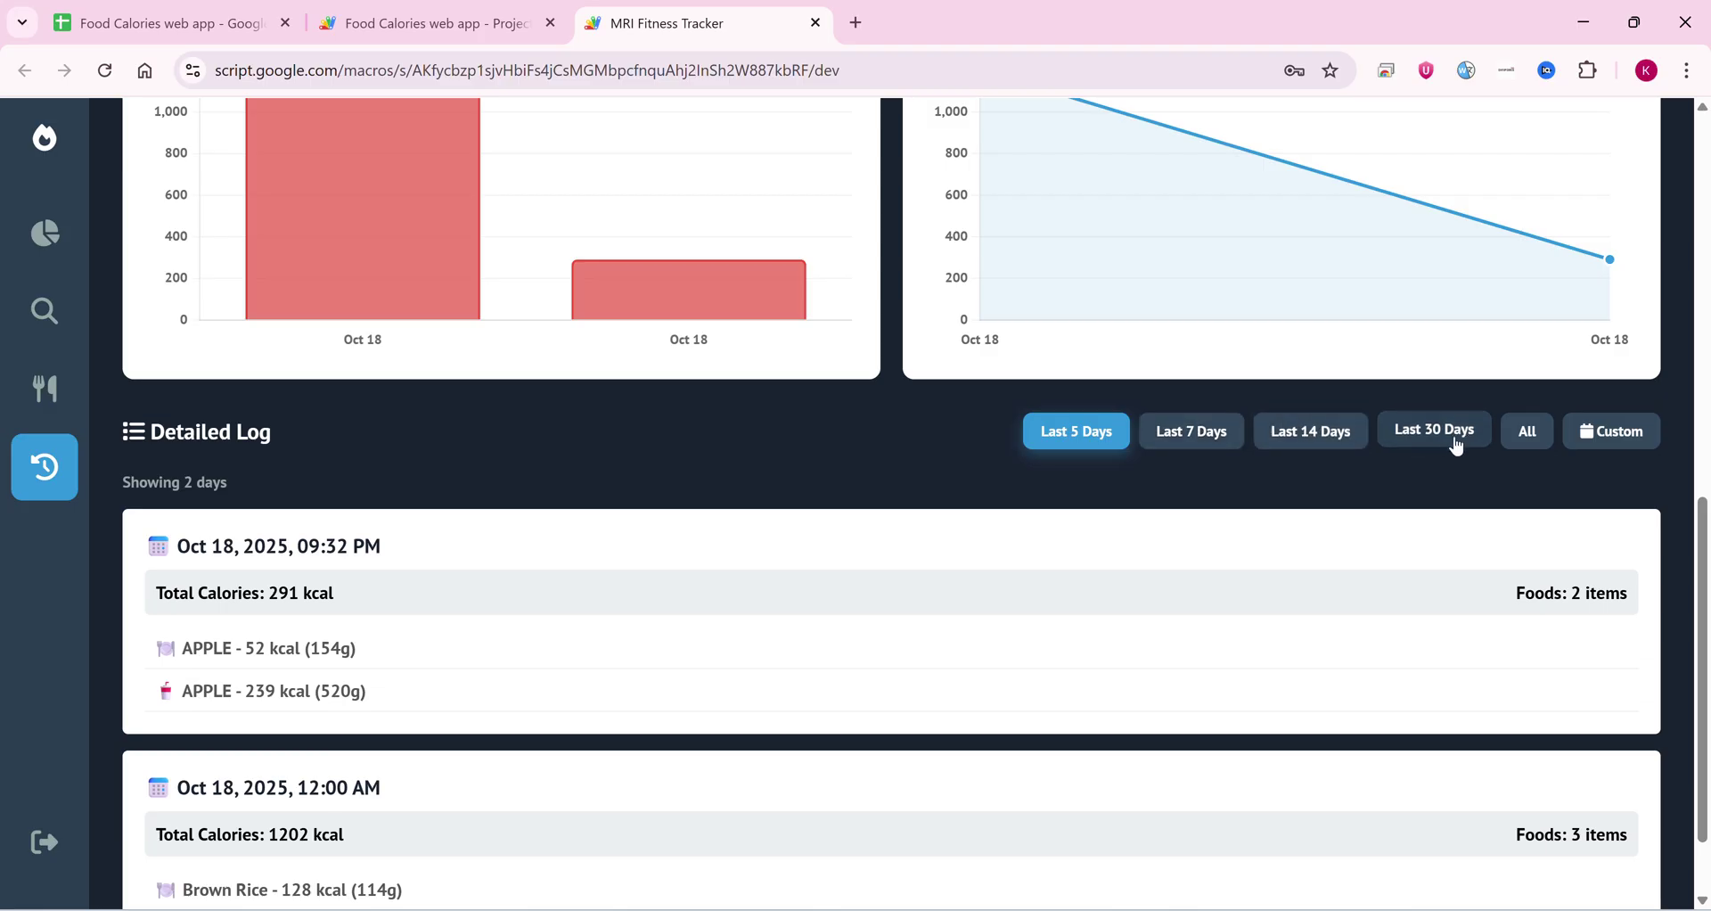
scroll(840, 464, "up", 10)
left_click(553, 259)
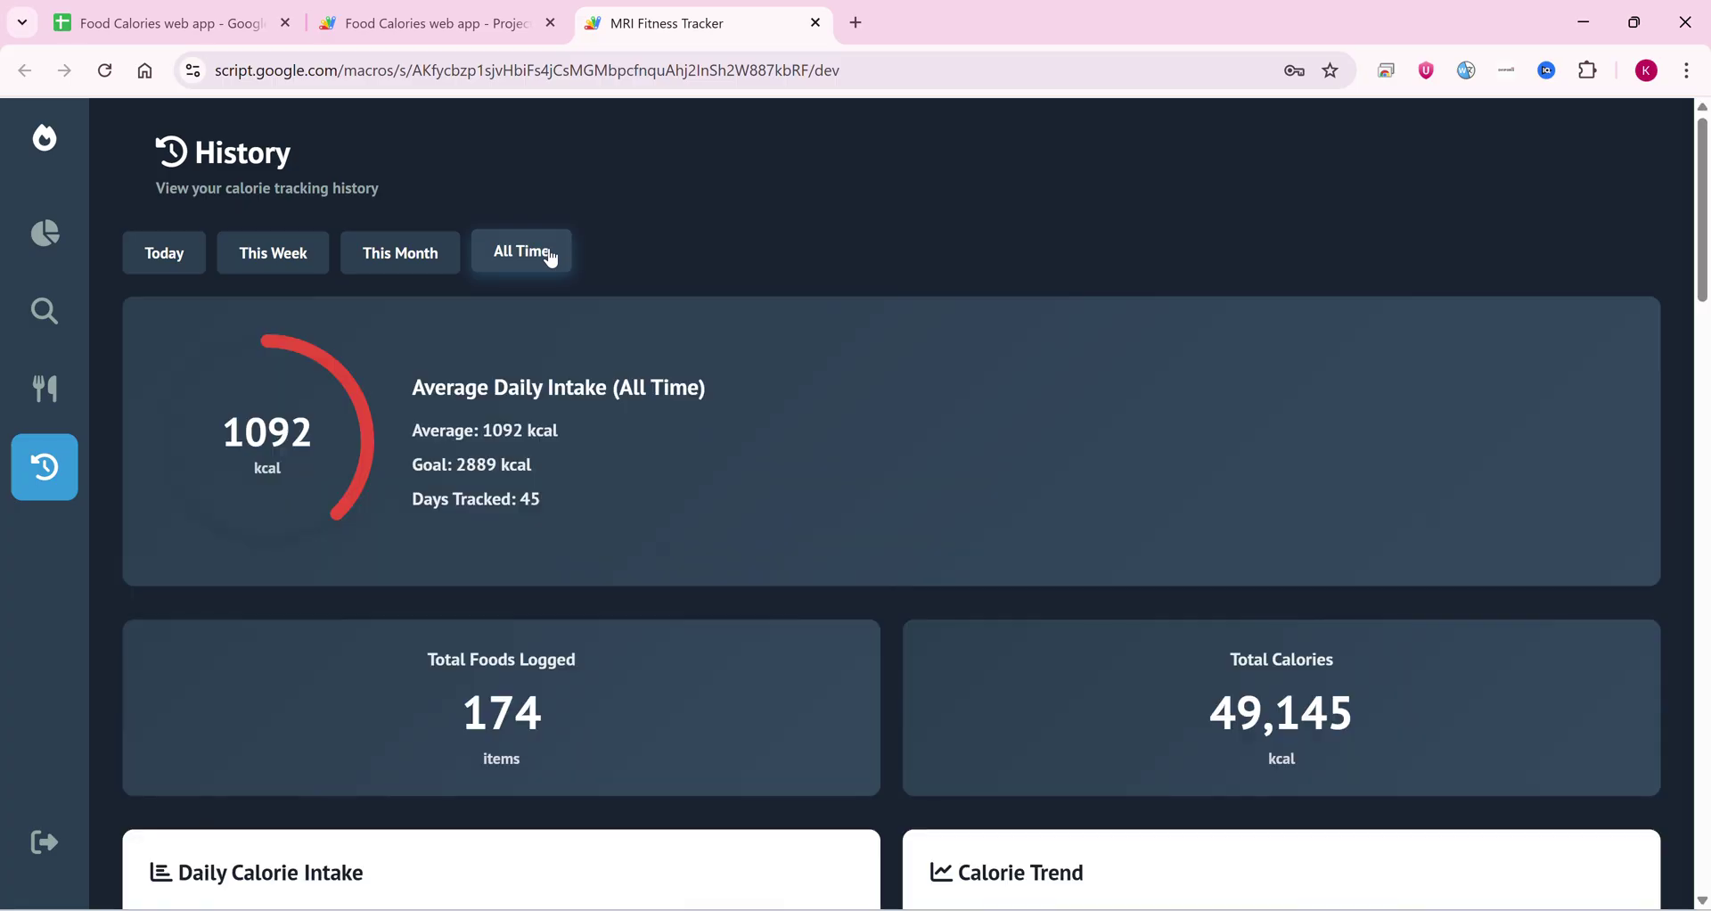
scroll(539, 374, "down", 7)
scroll(523, 513, "down", 10)
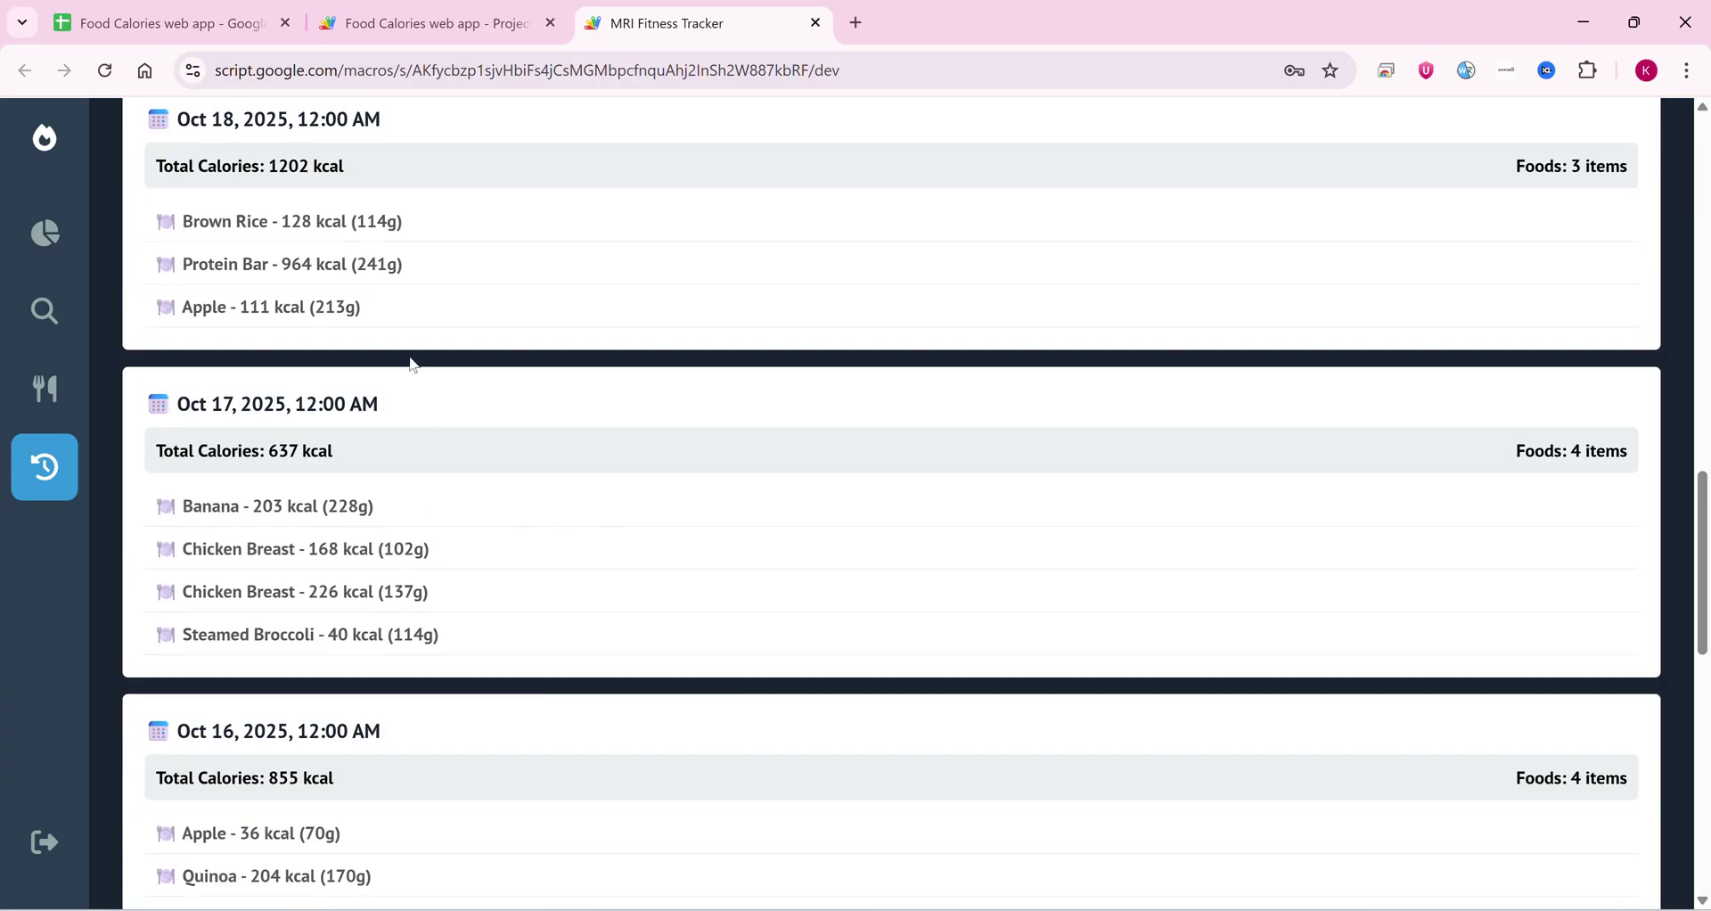
left_click_drag(380, 404, 191, 404)
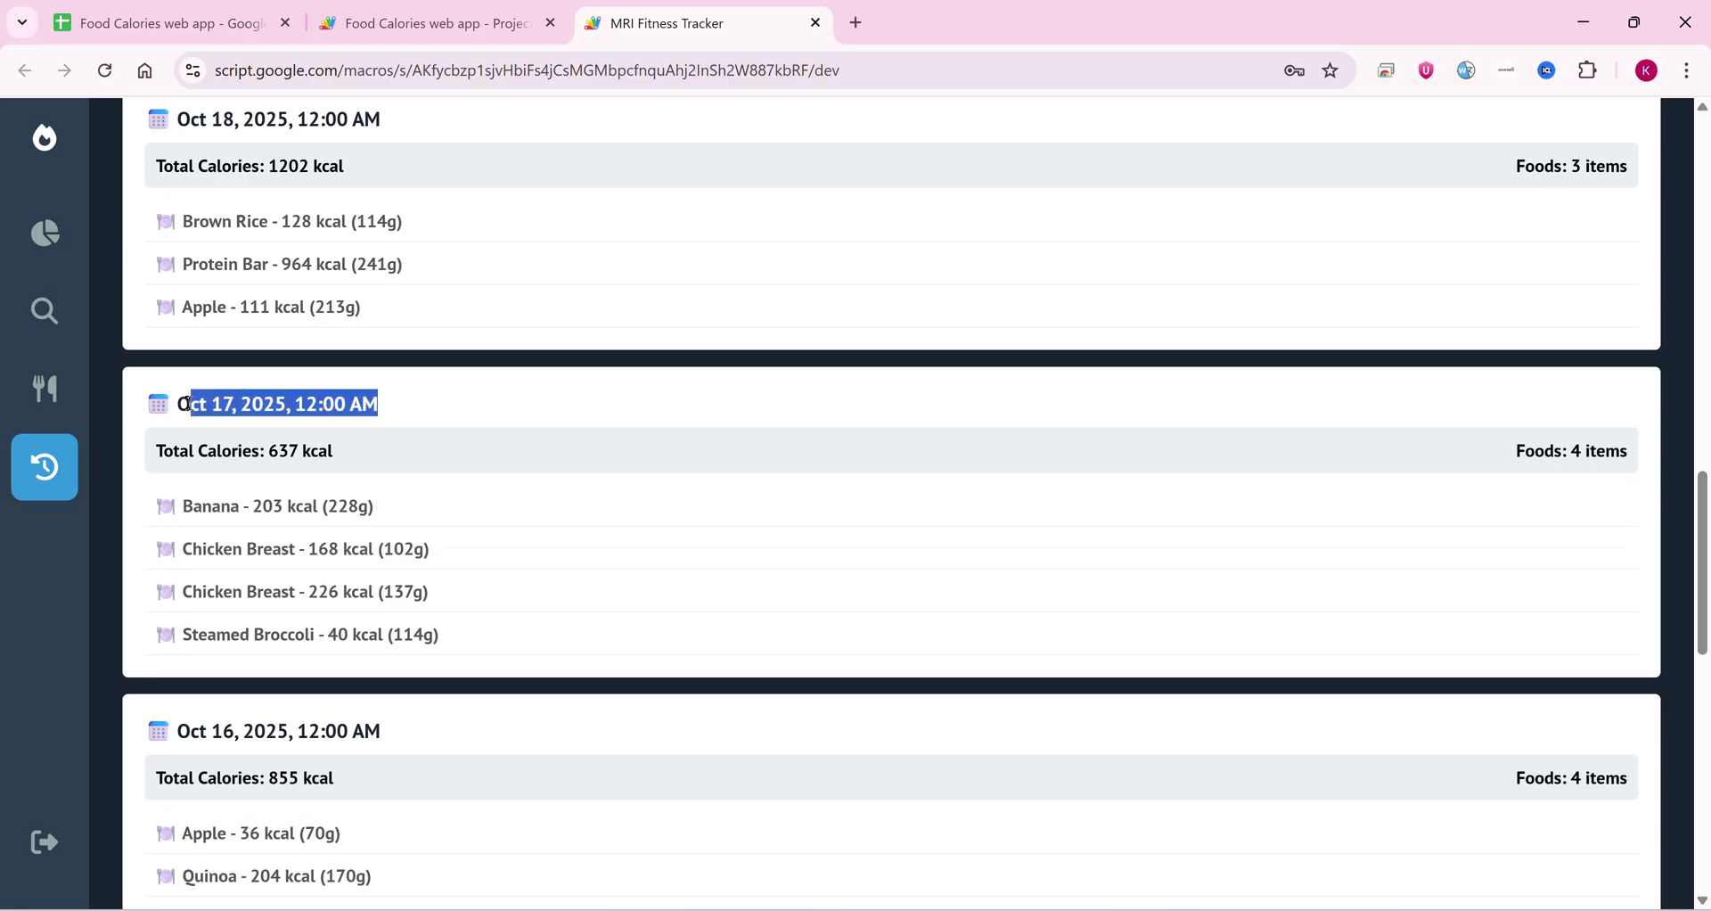
left_click_drag(457, 655, 385, 506)
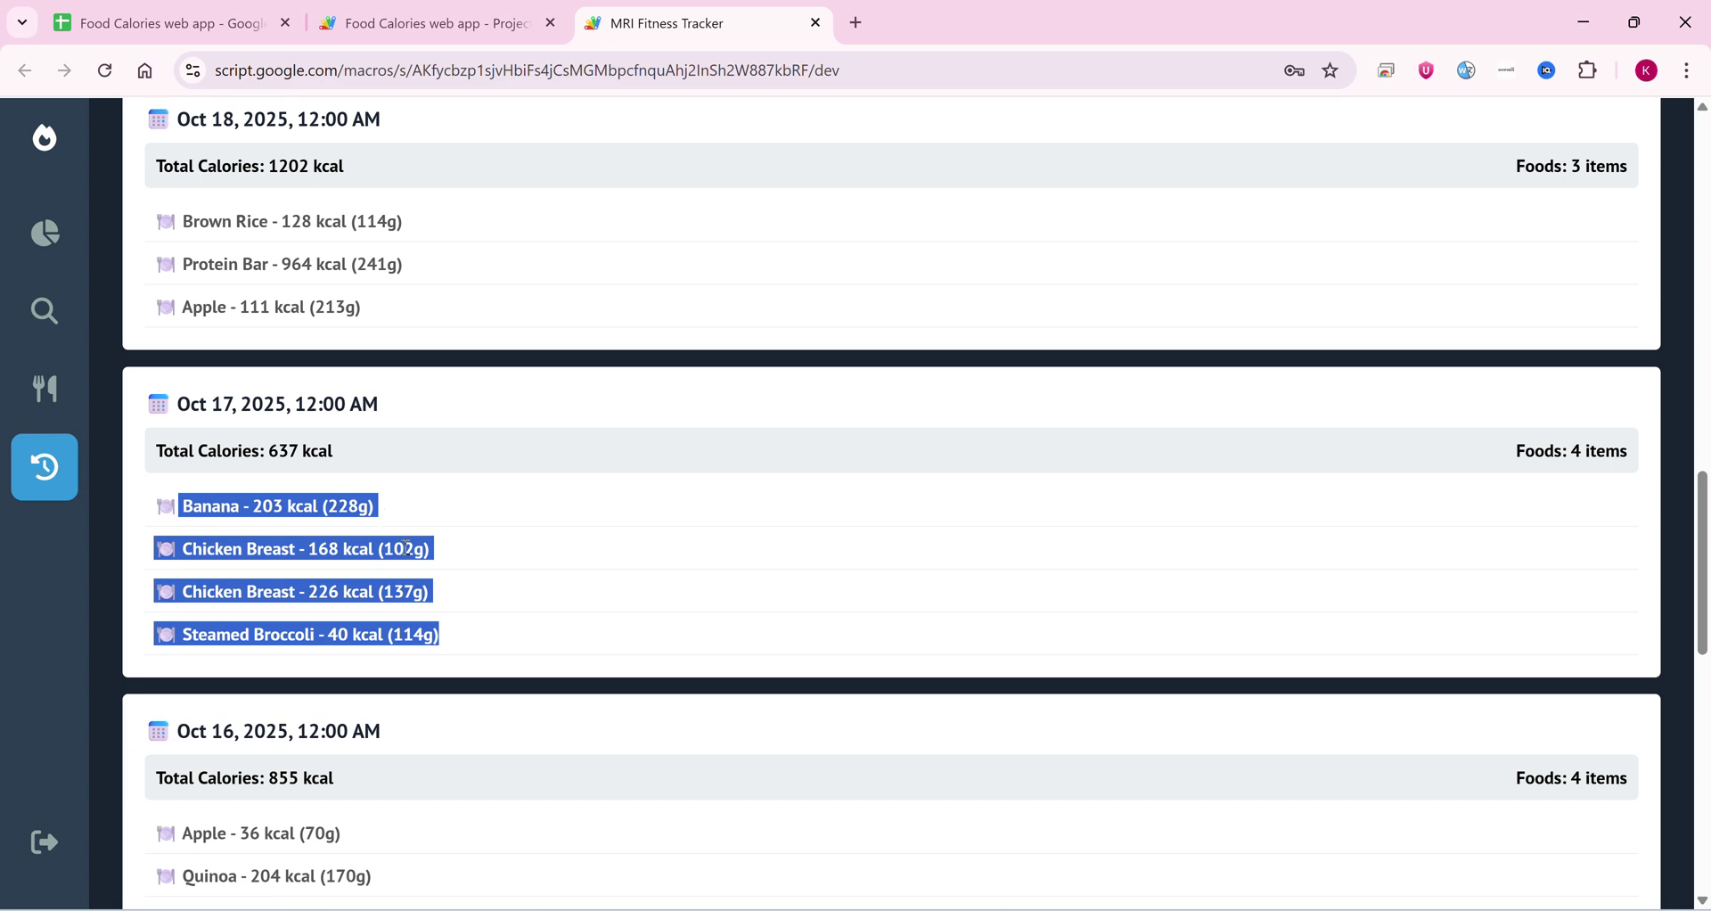
scroll(472, 580, "up", 1)
scroll(473, 580, "up", 15)
scroll(473, 579, "up", 5)
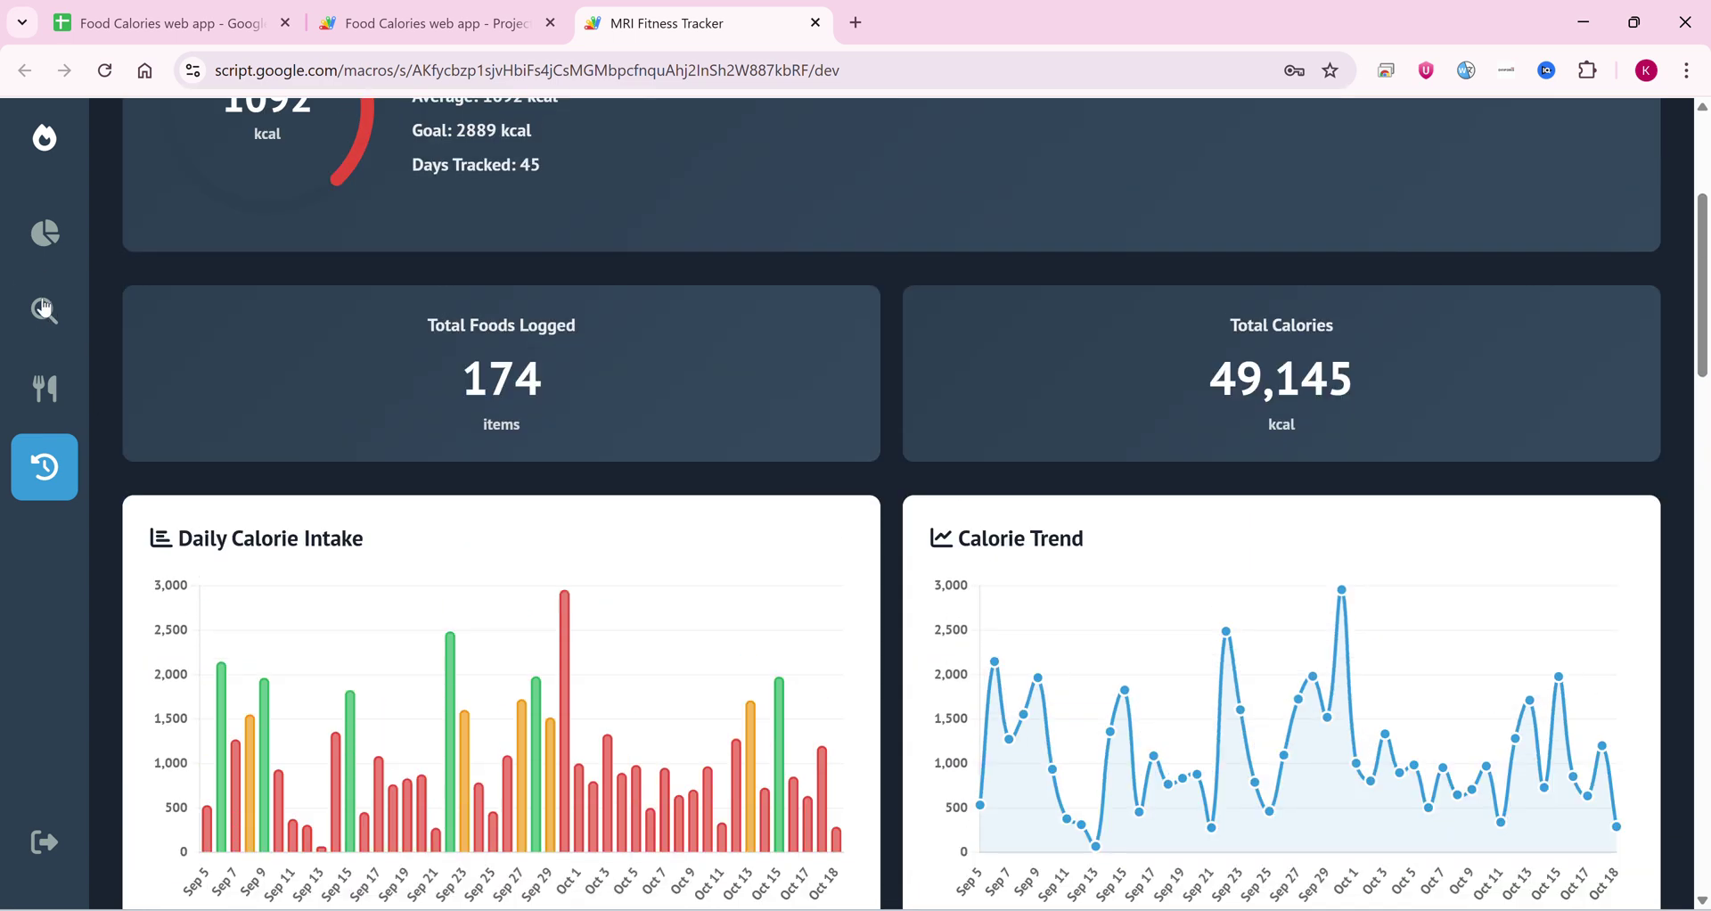
Step: Search the Calorie Finder for 'Burger' and scroll through the results
left_click(44, 311)
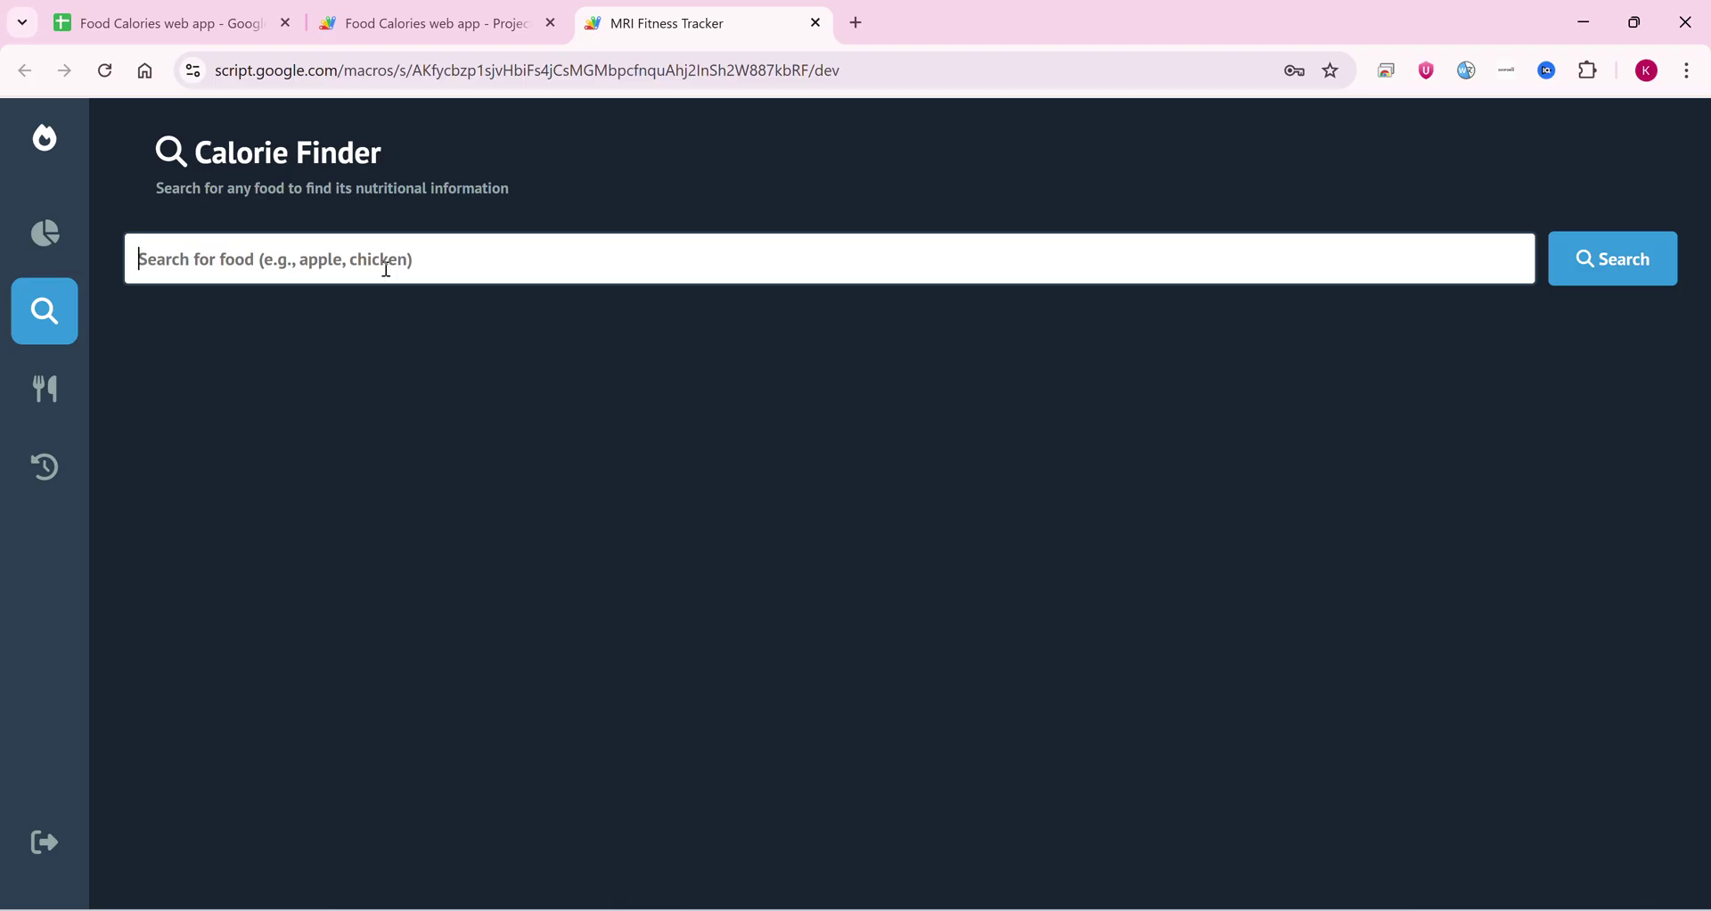
type("Burger")
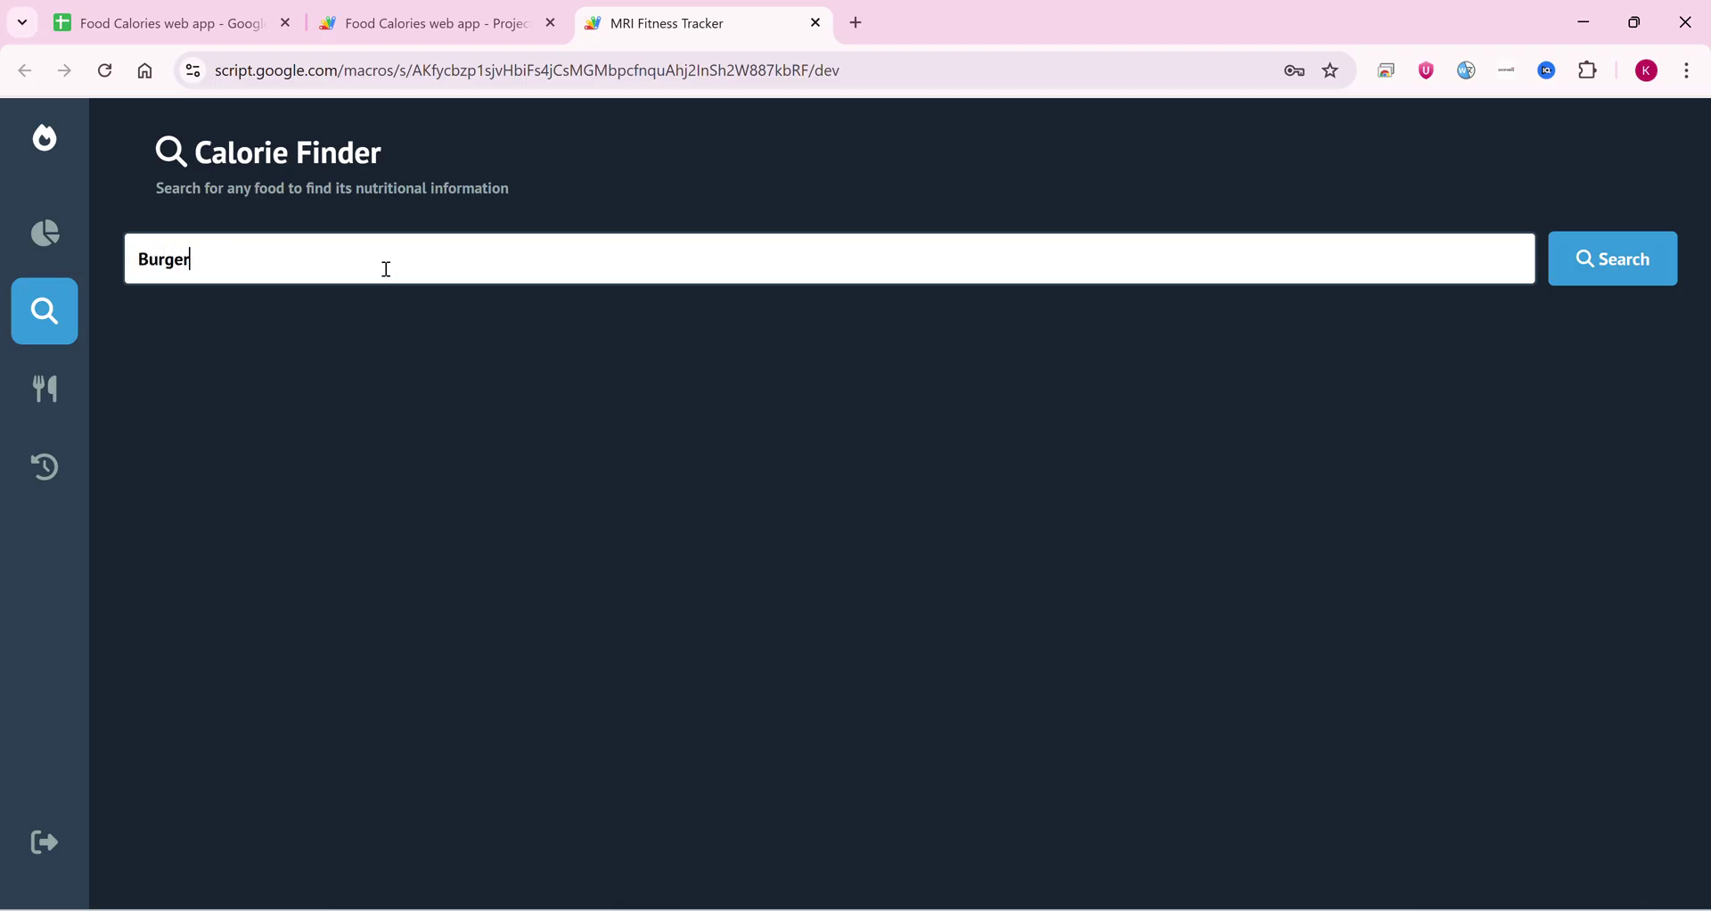
key("Return")
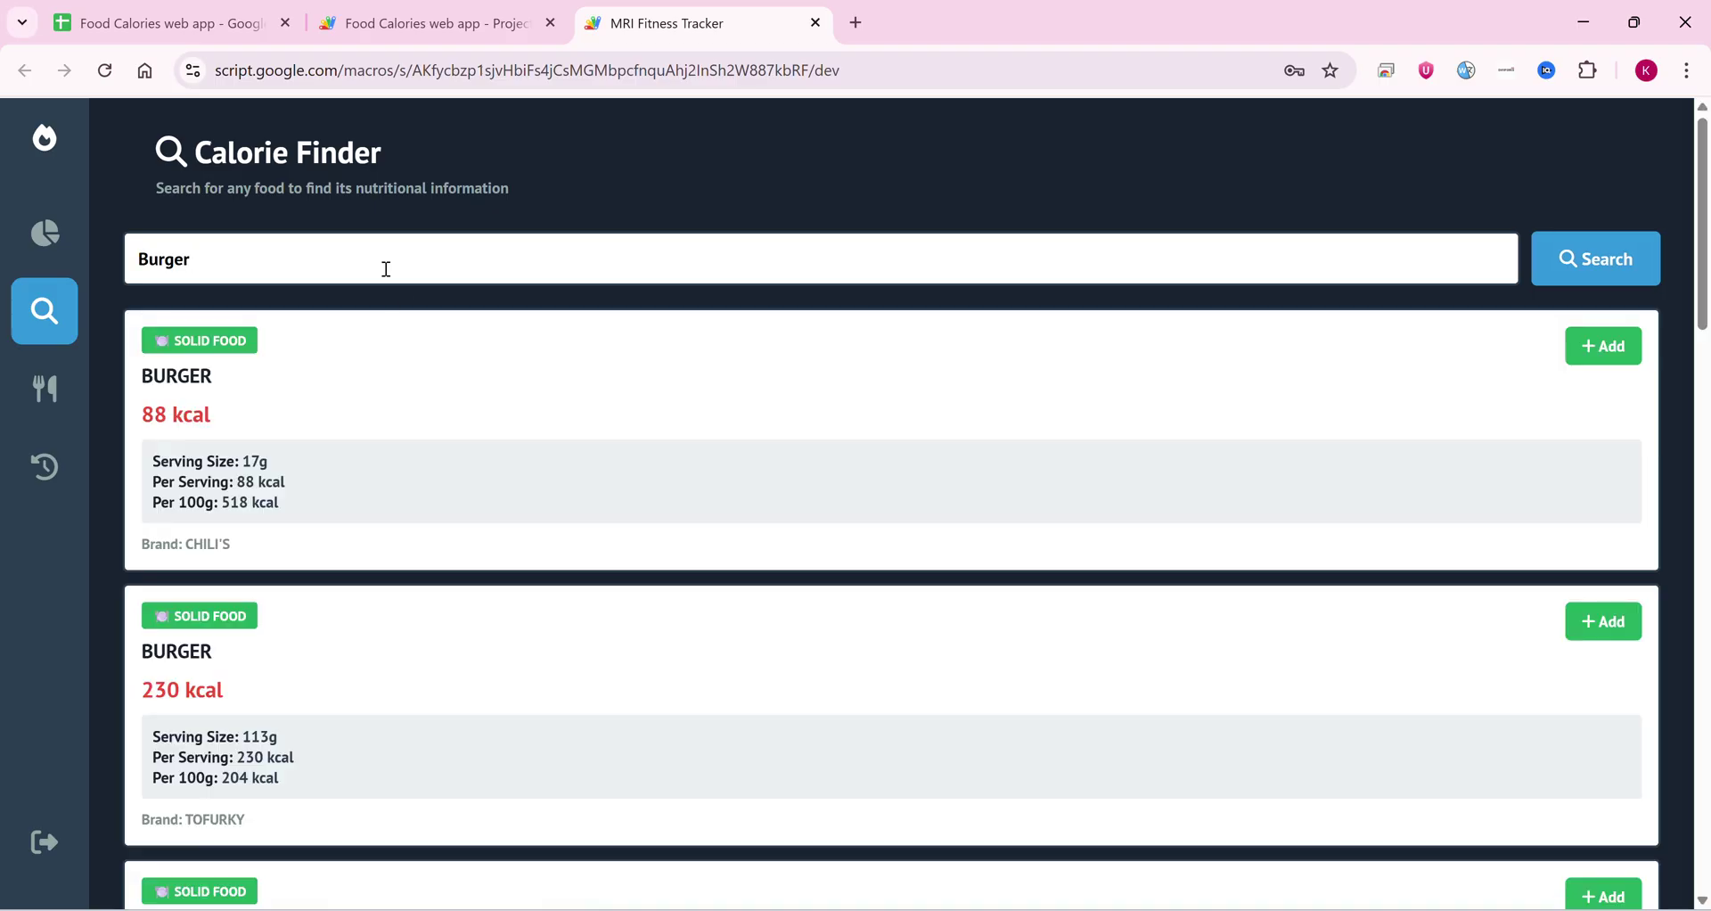
scroll(442, 453, "down", 3)
scroll(443, 452, "down", 7)
scroll(446, 461, "down", 10)
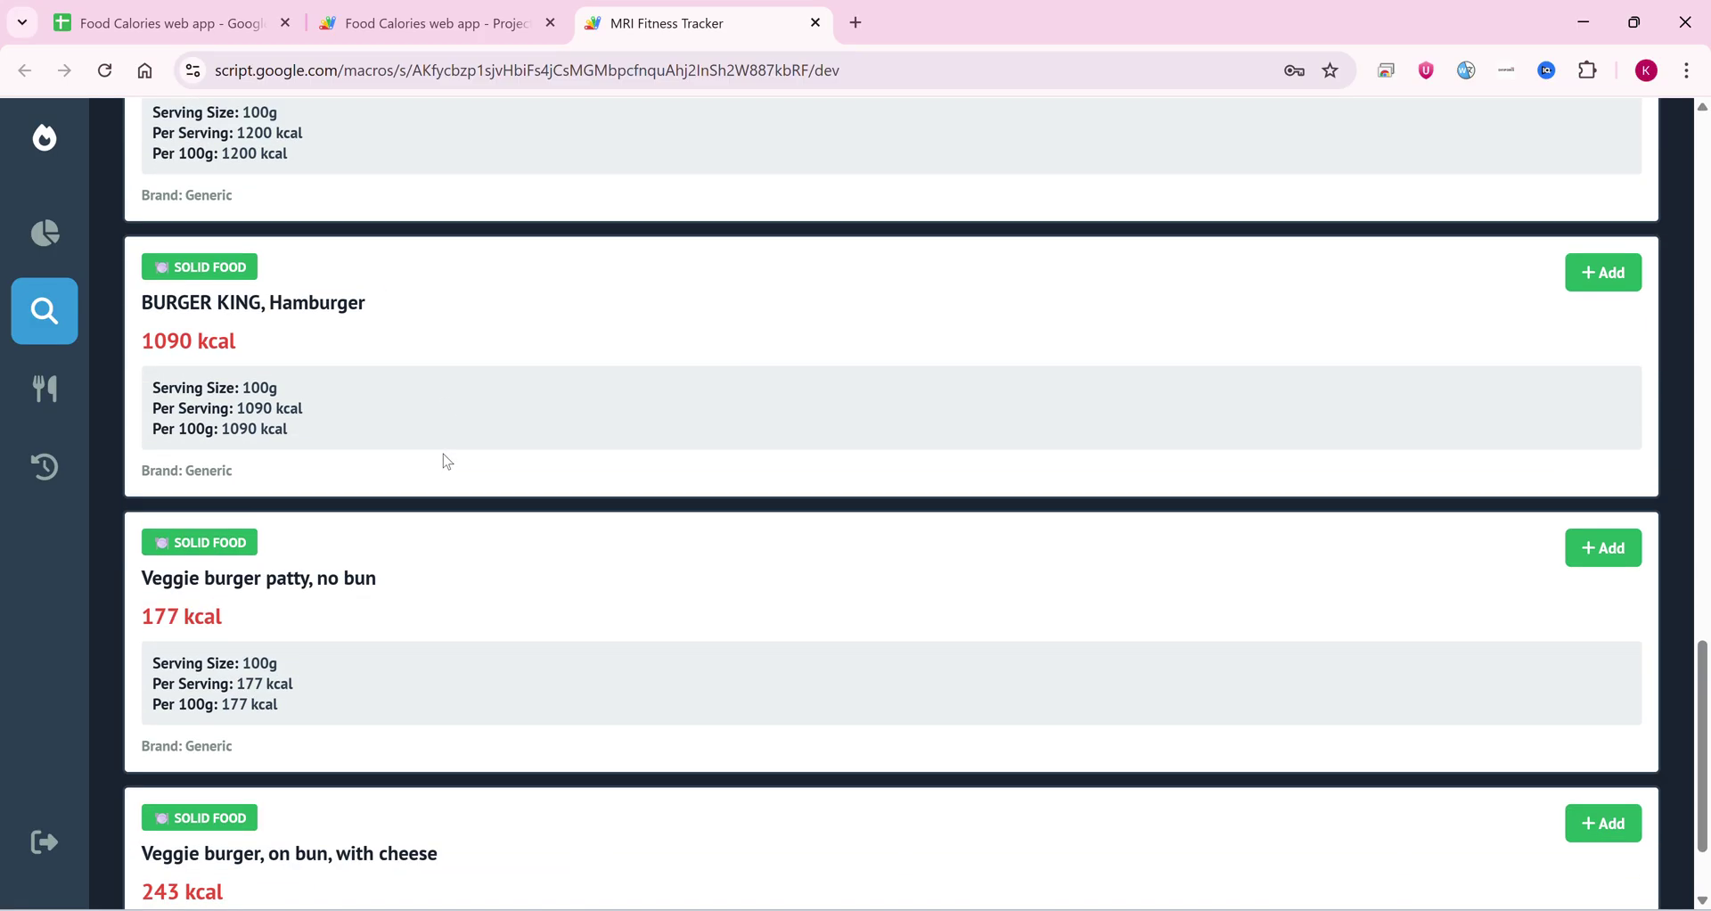
scroll(444, 460, "up", 2)
scroll(454, 423, "up", 10)
scroll(454, 394, "up", 10)
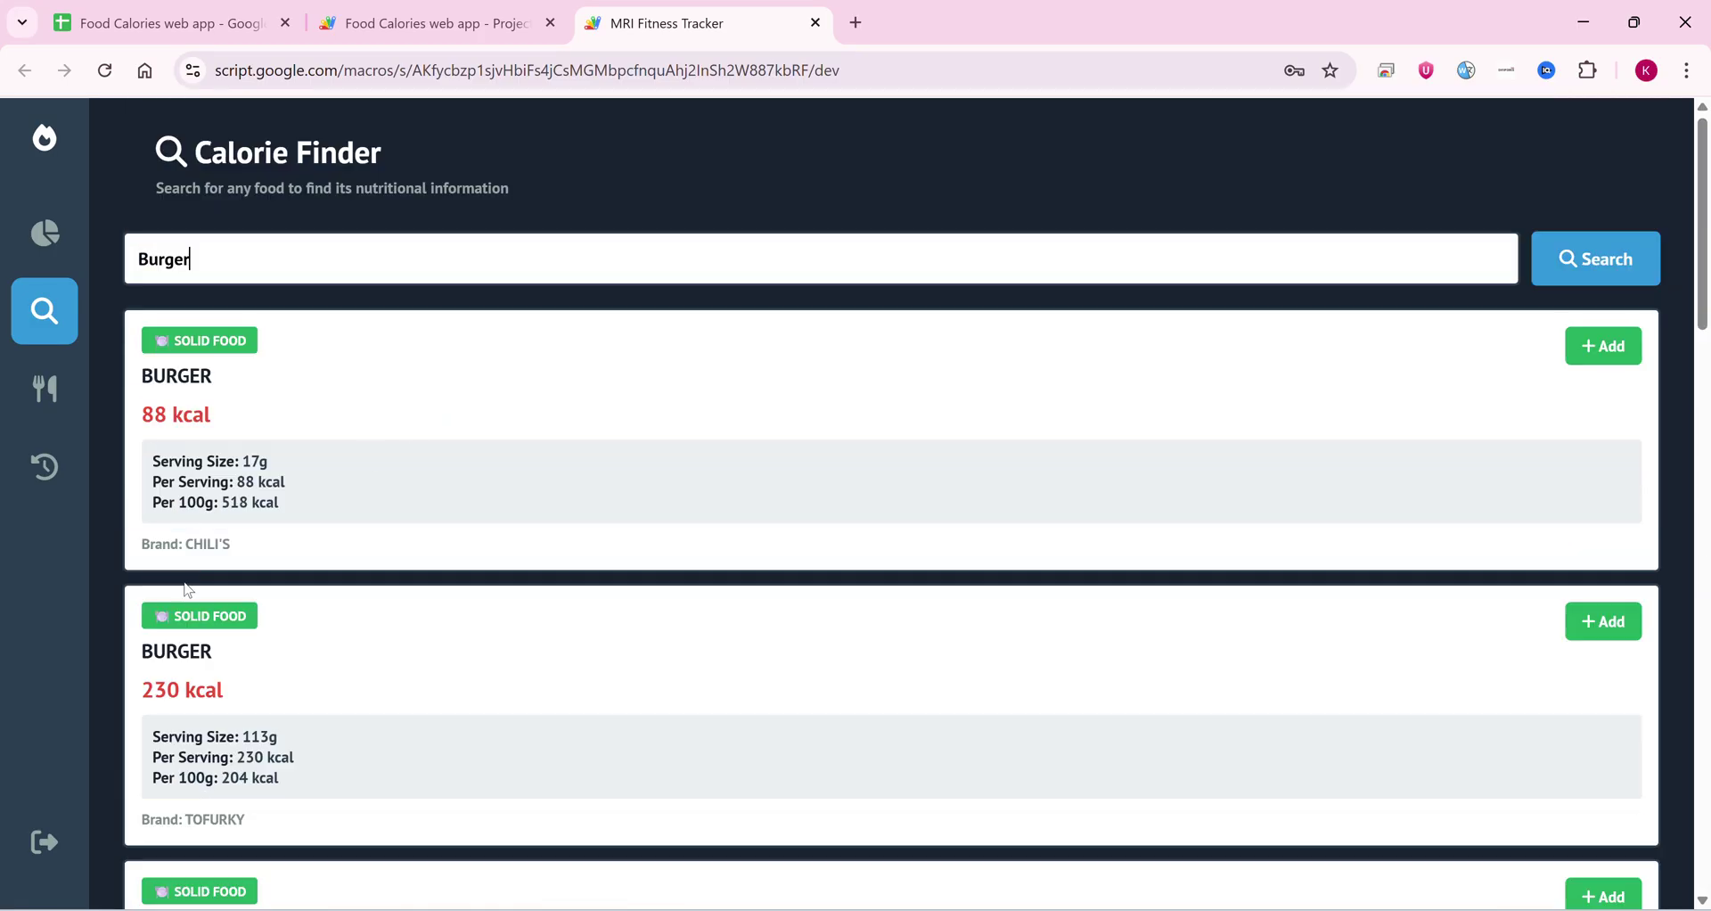
scroll(312, 687, "down", 2)
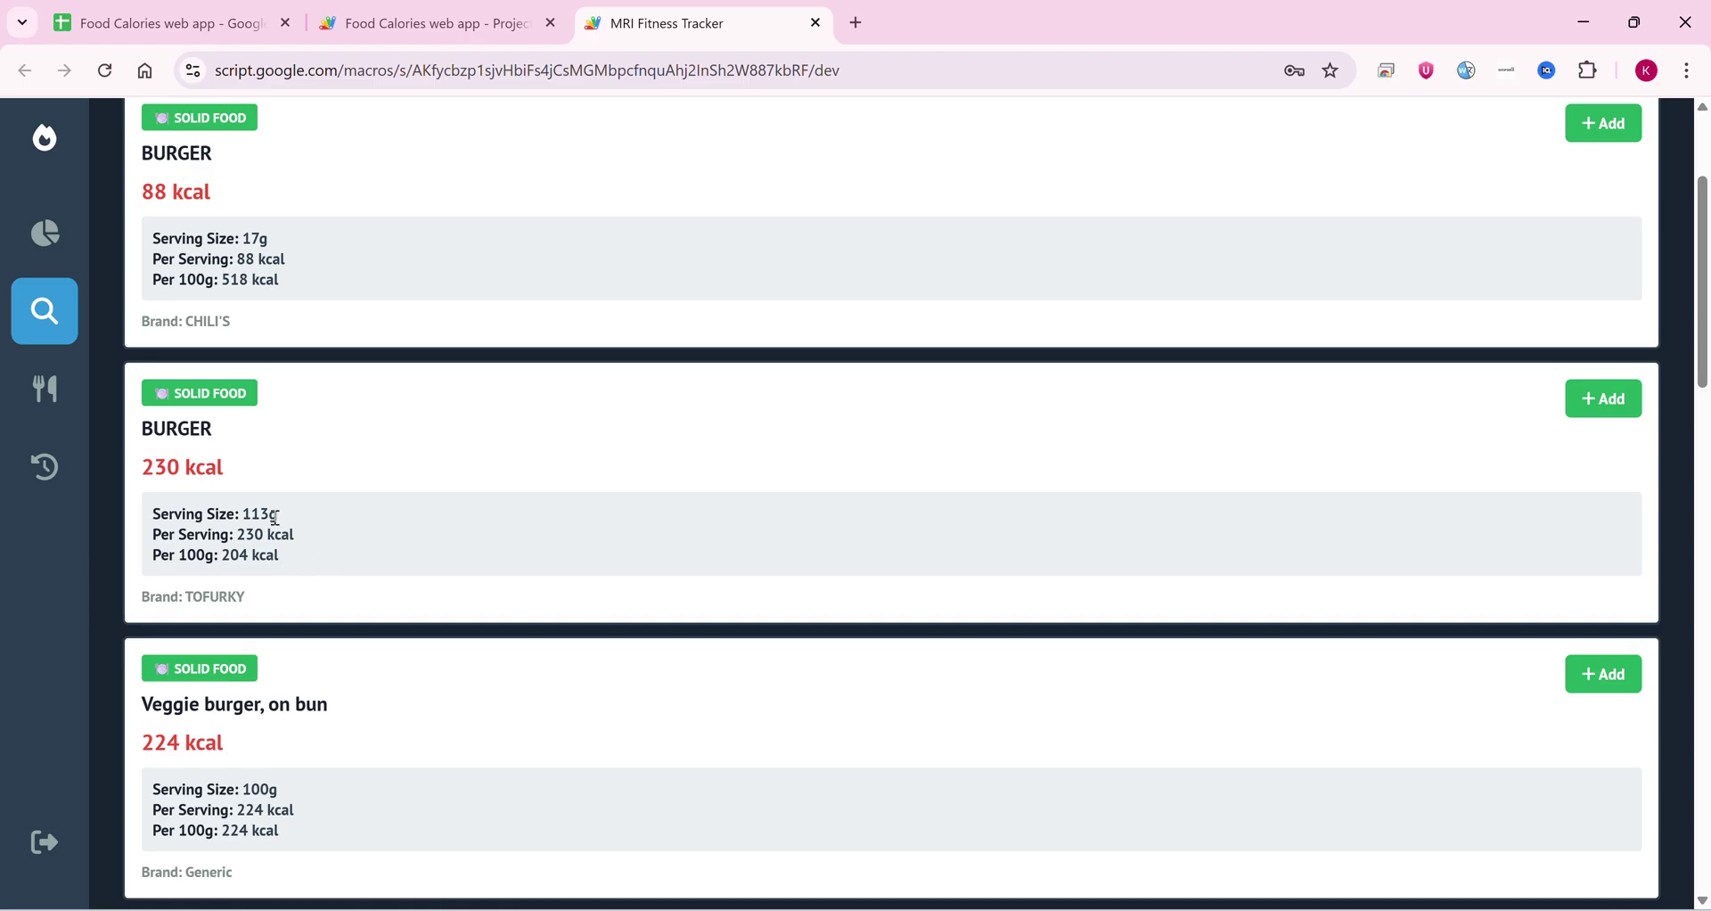
Step: Add 113 g of Tofurky BURGER to the meal and view today's food log
left_click(1618, 399)
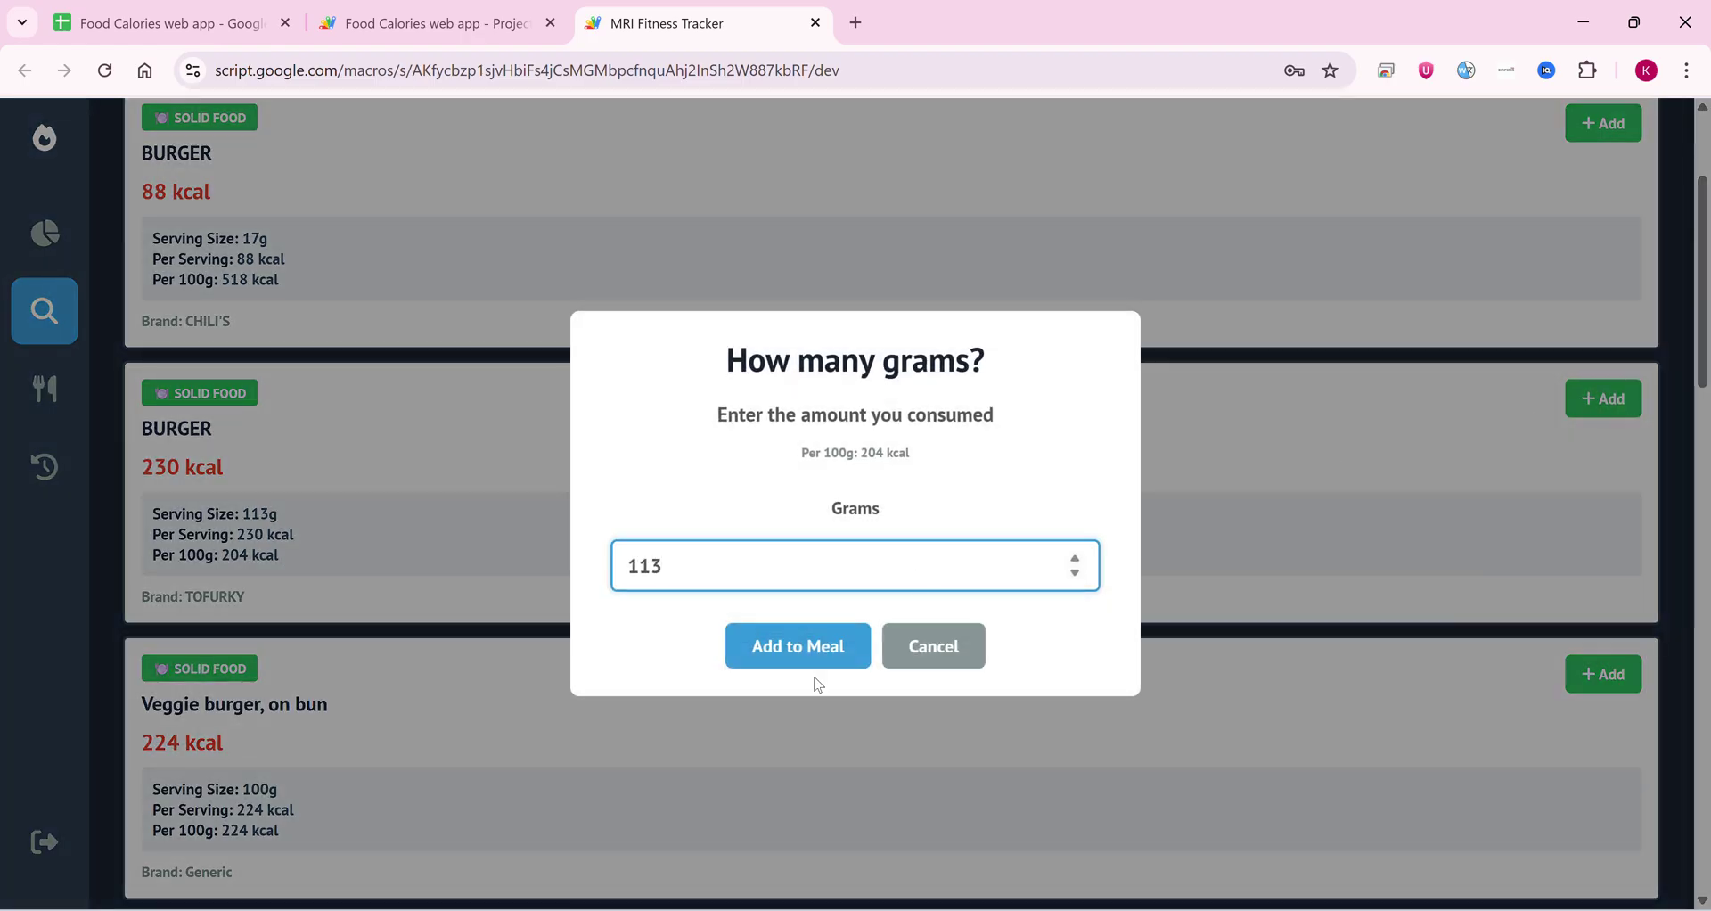
left_click(796, 659)
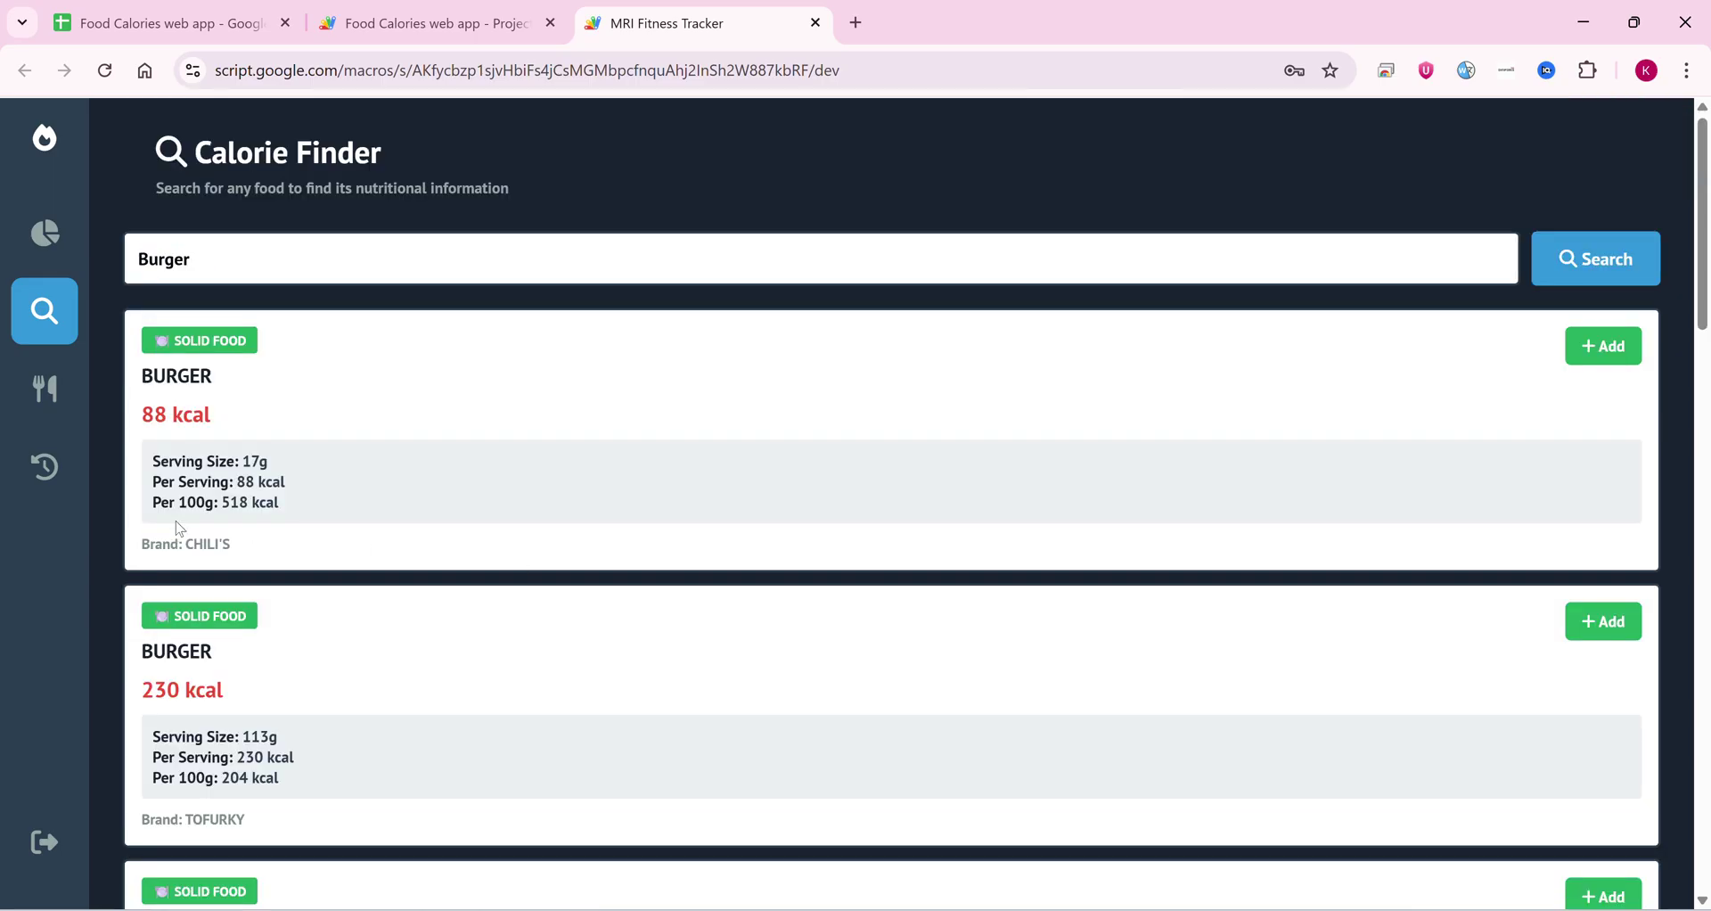
left_click(52, 389)
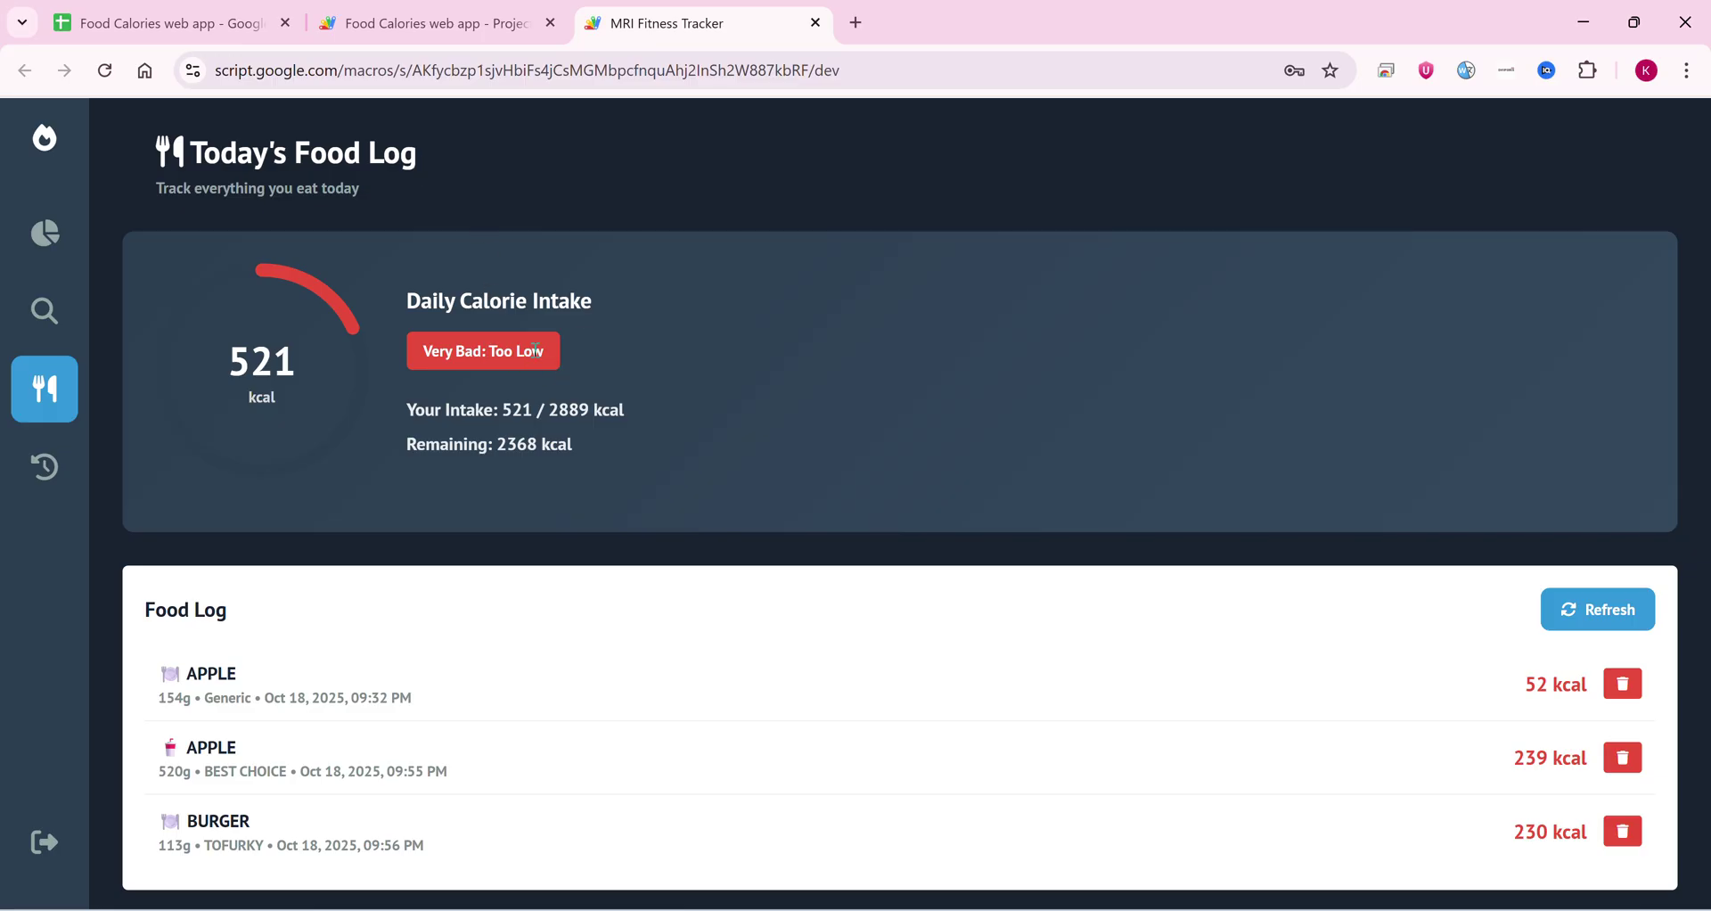
left_click_drag(546, 355, 423, 358)
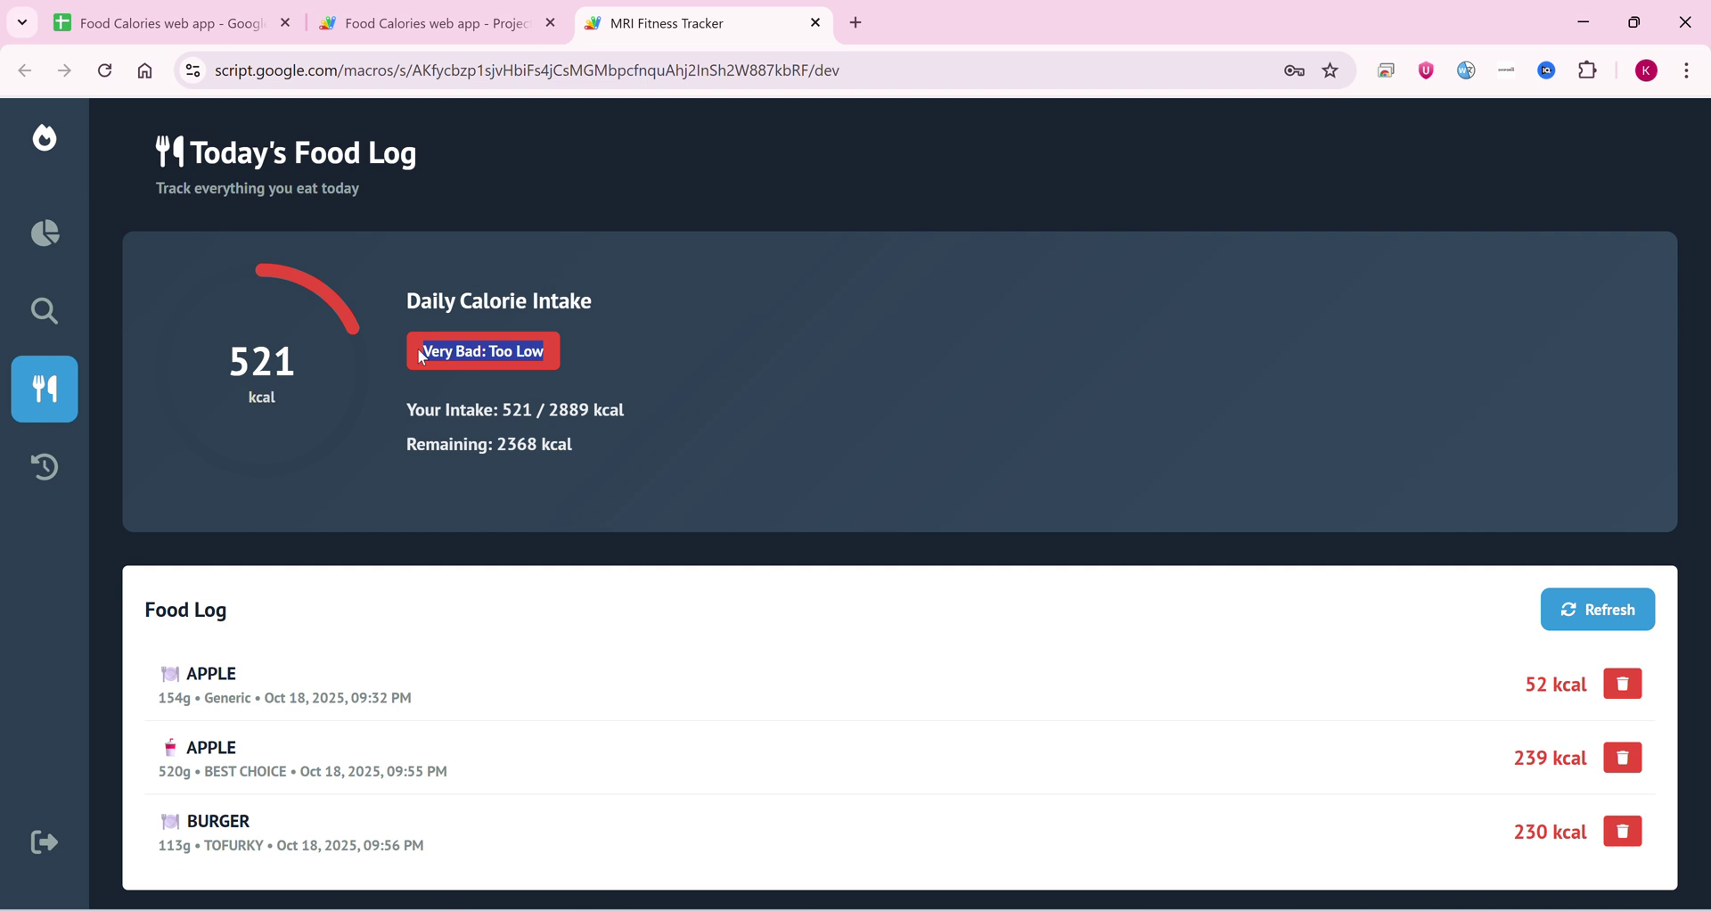
Step: Search 'soup' and log 1600 g of the 84 kcal generic SOUP instead of 285 g
left_click(35, 315)
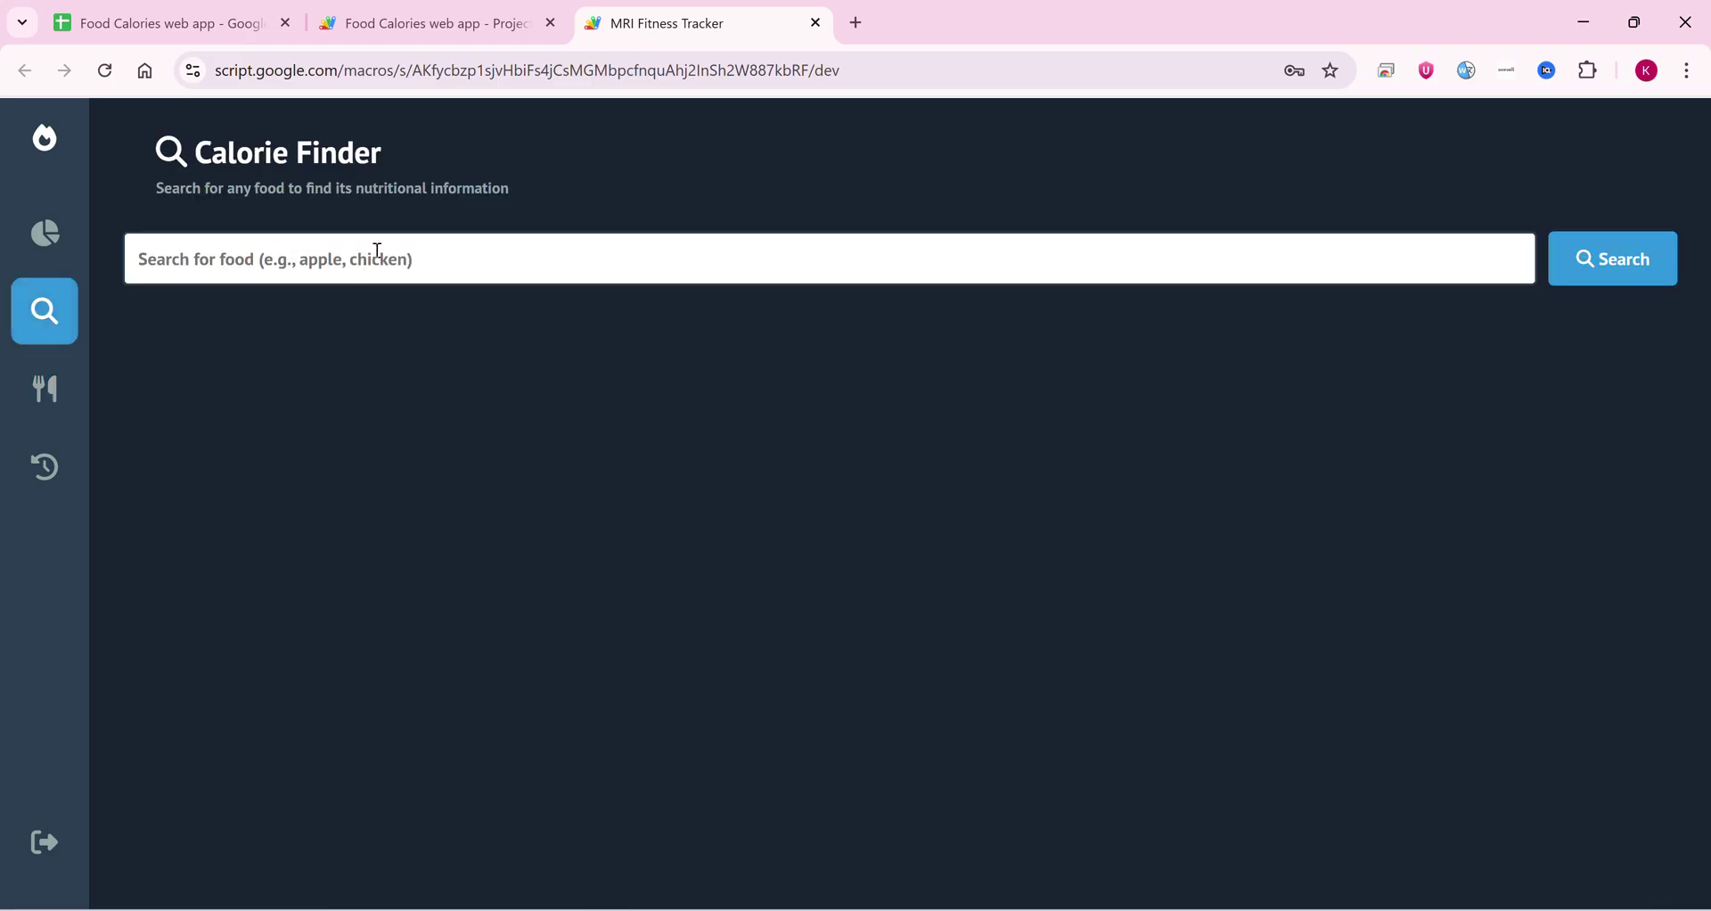
type("soup")
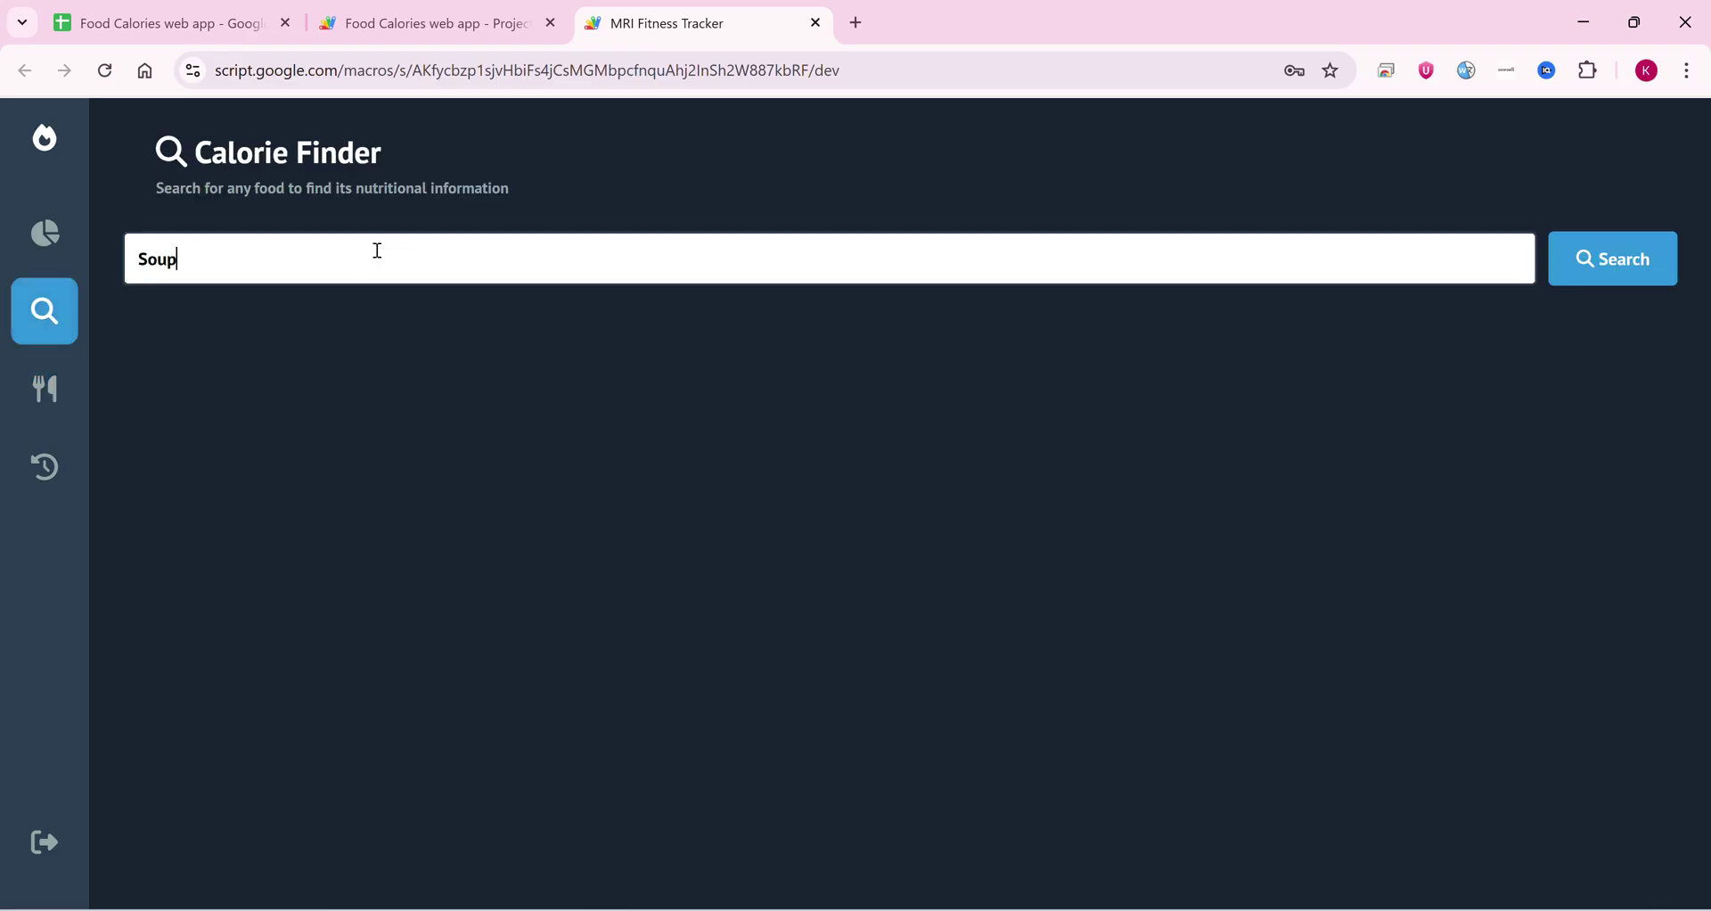
key("Return")
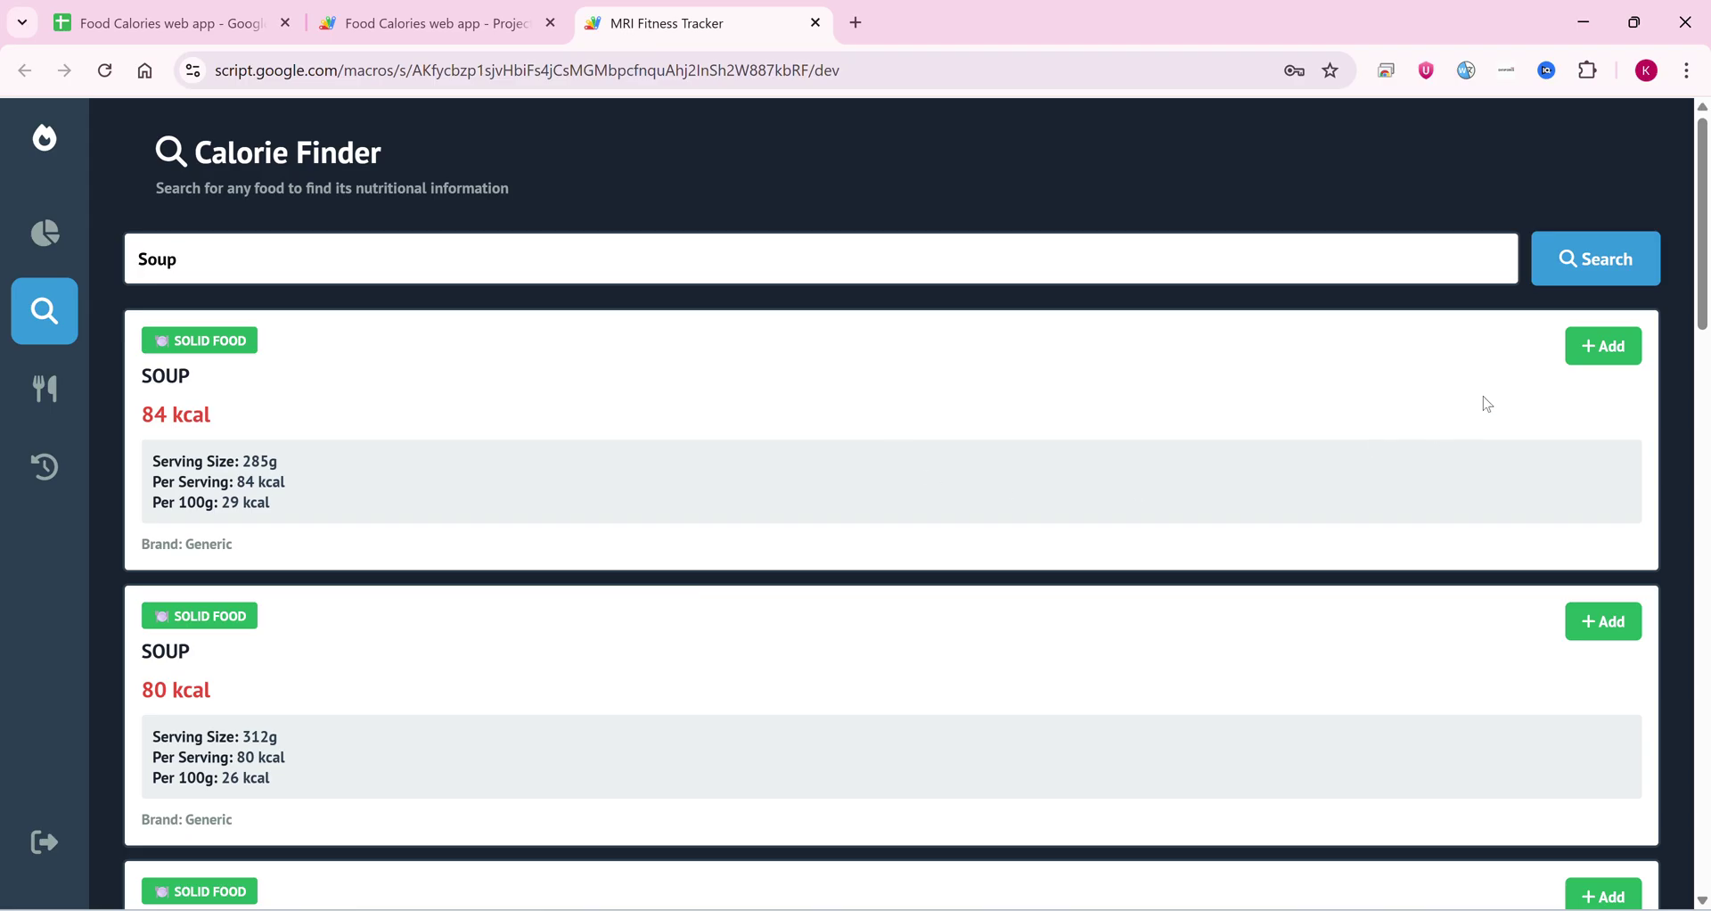
left_click(1576, 355)
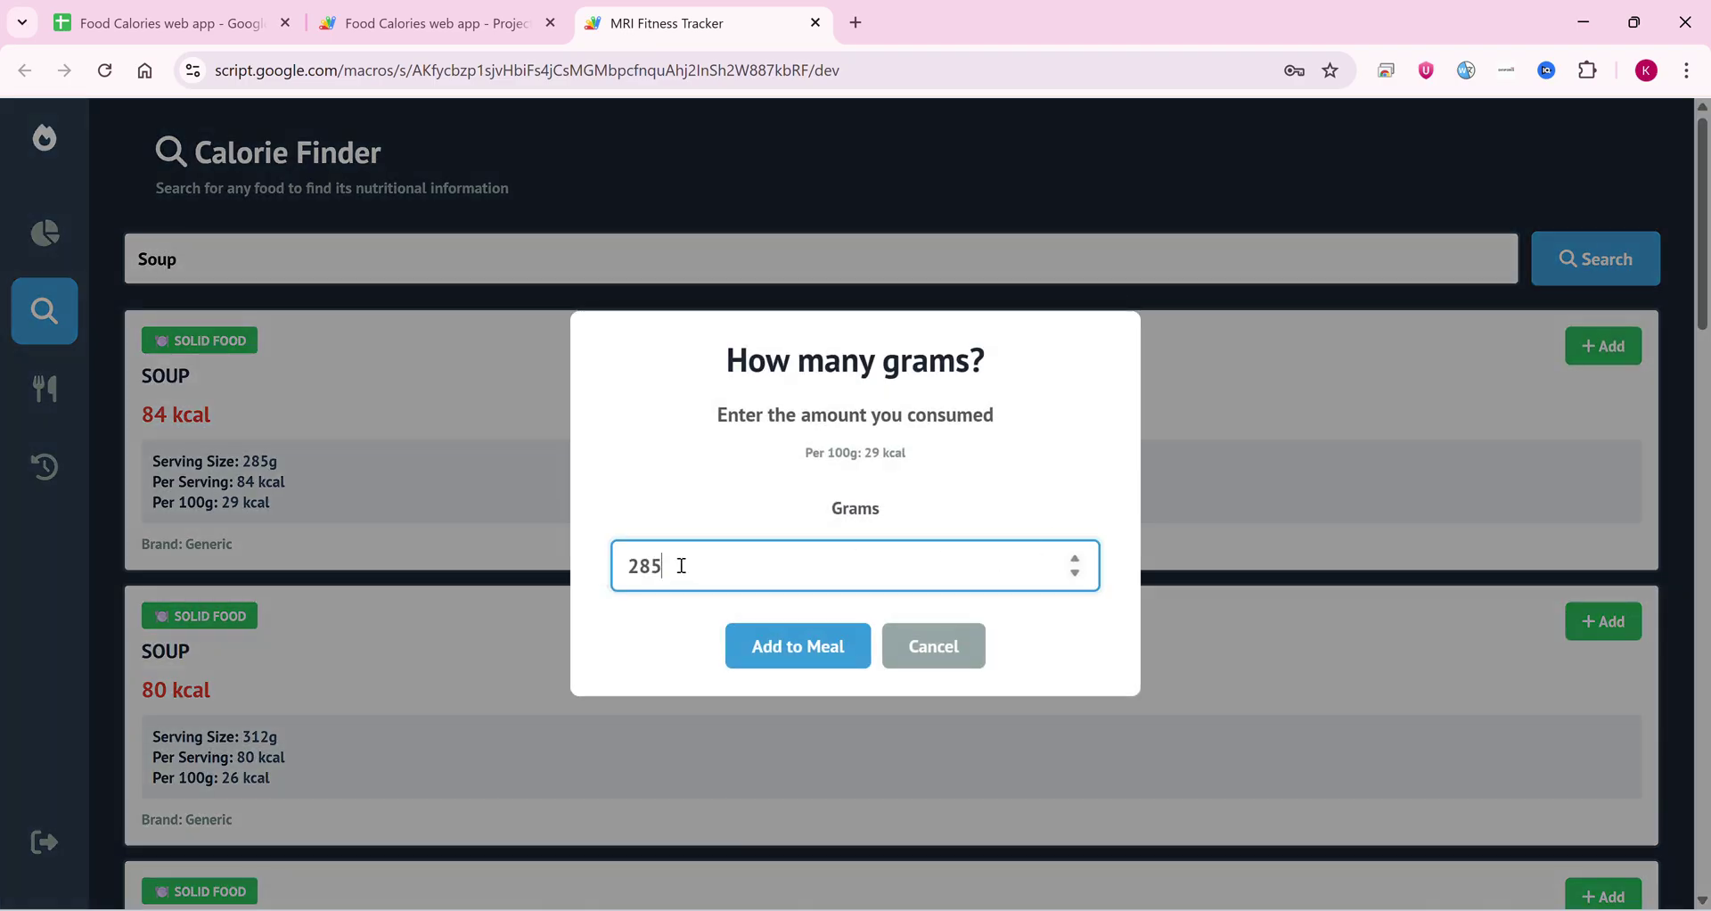
left_click_drag(682, 555, 609, 572)
type("16")
type("0")
key("BackSpace")
type("6000")
key("BackSpace")
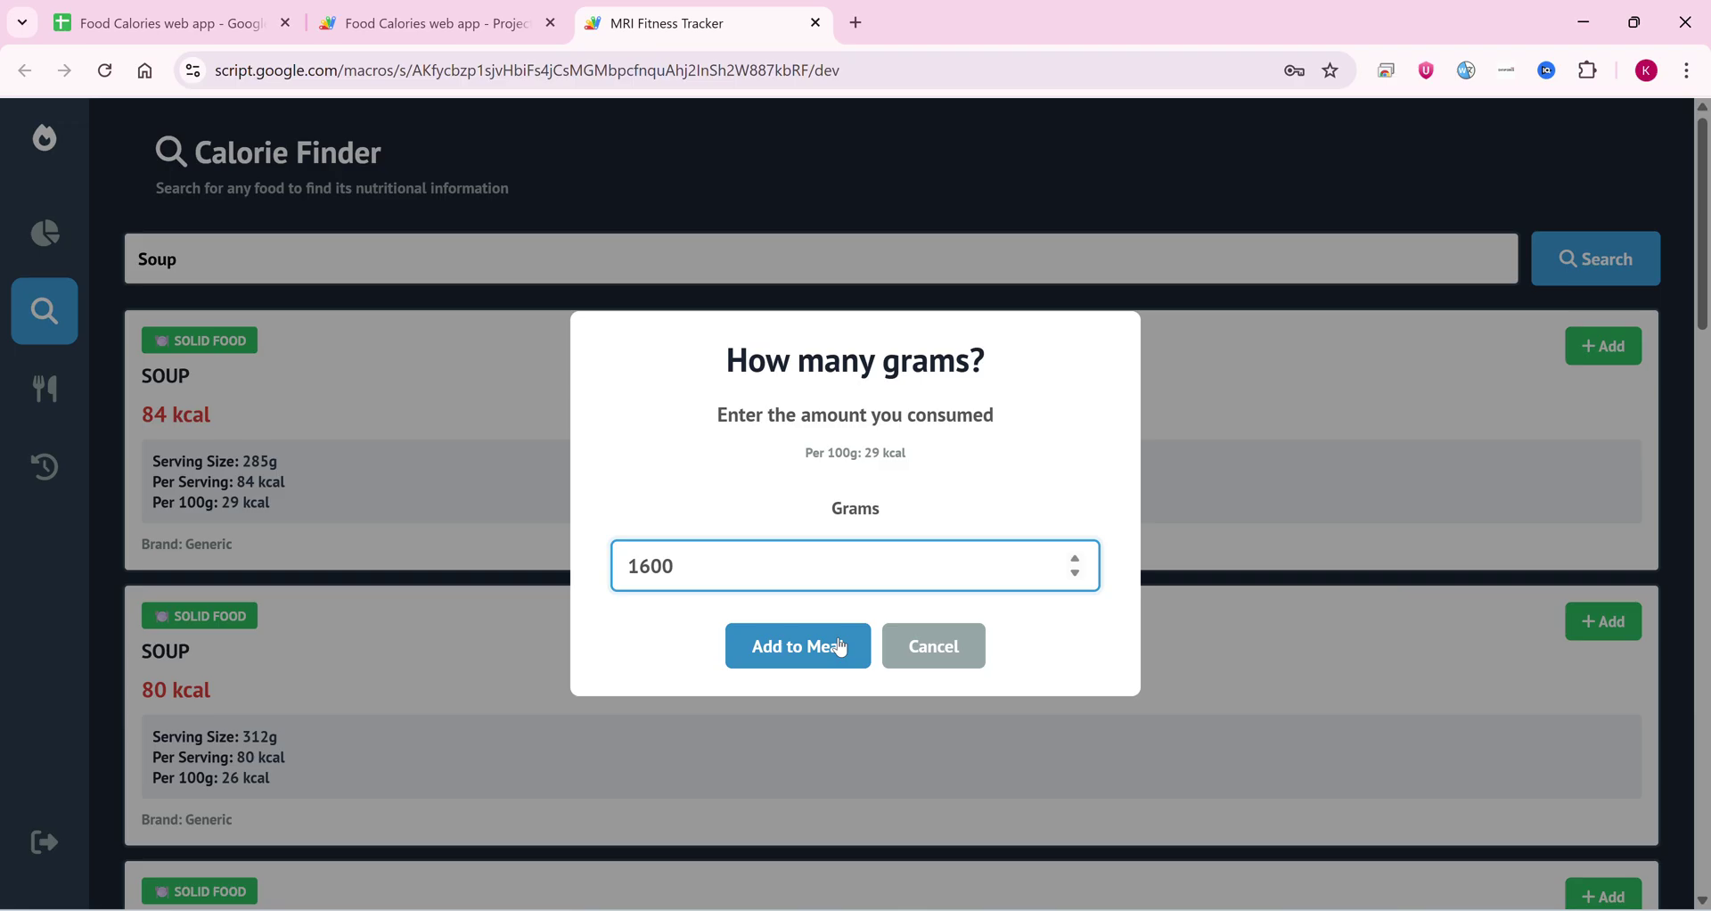
left_click(833, 647)
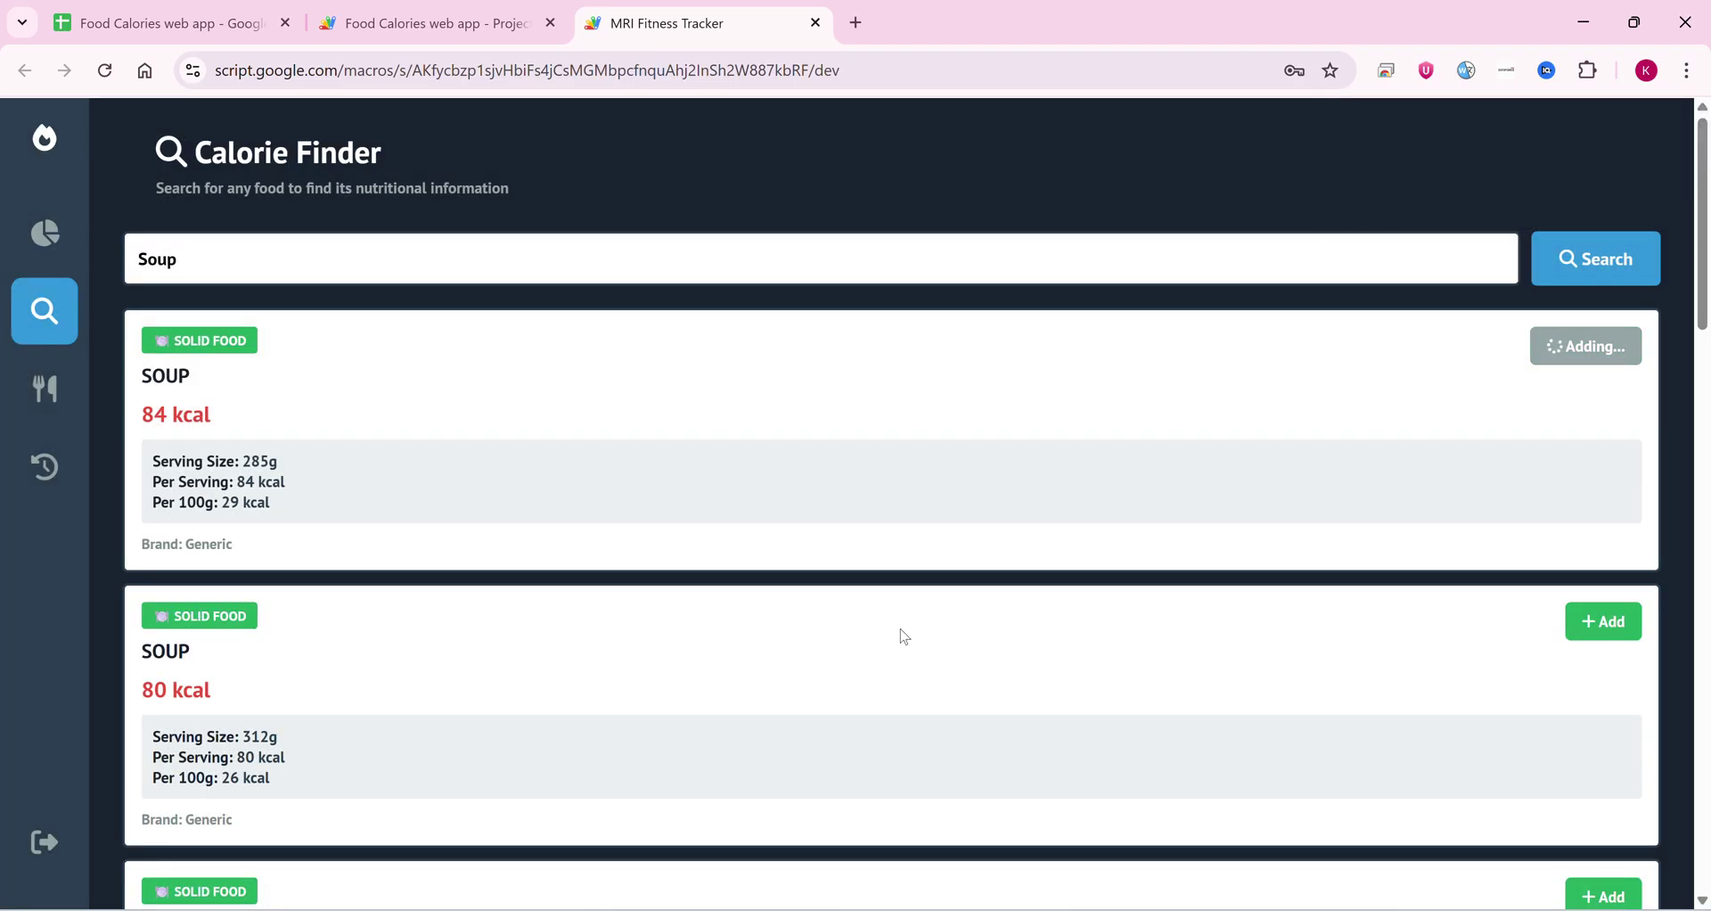
Step: Open today's food log and highlight the Too Low rating and the 2889 kcal goal
left_click(44, 385)
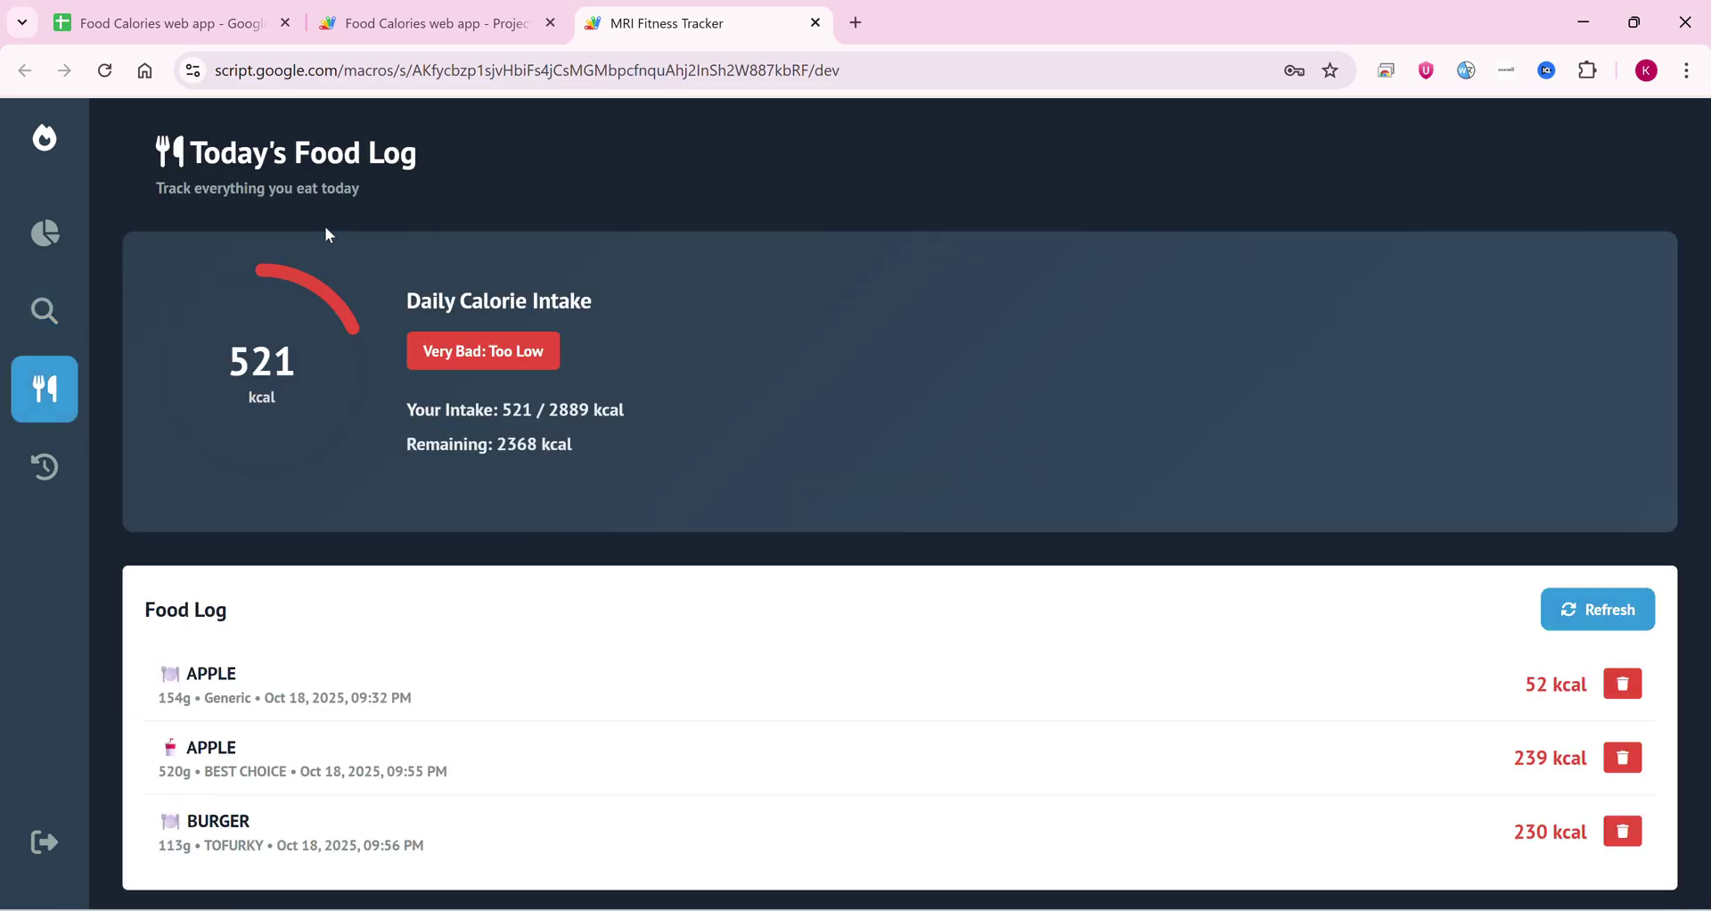
scroll(405, 285, "down", 1)
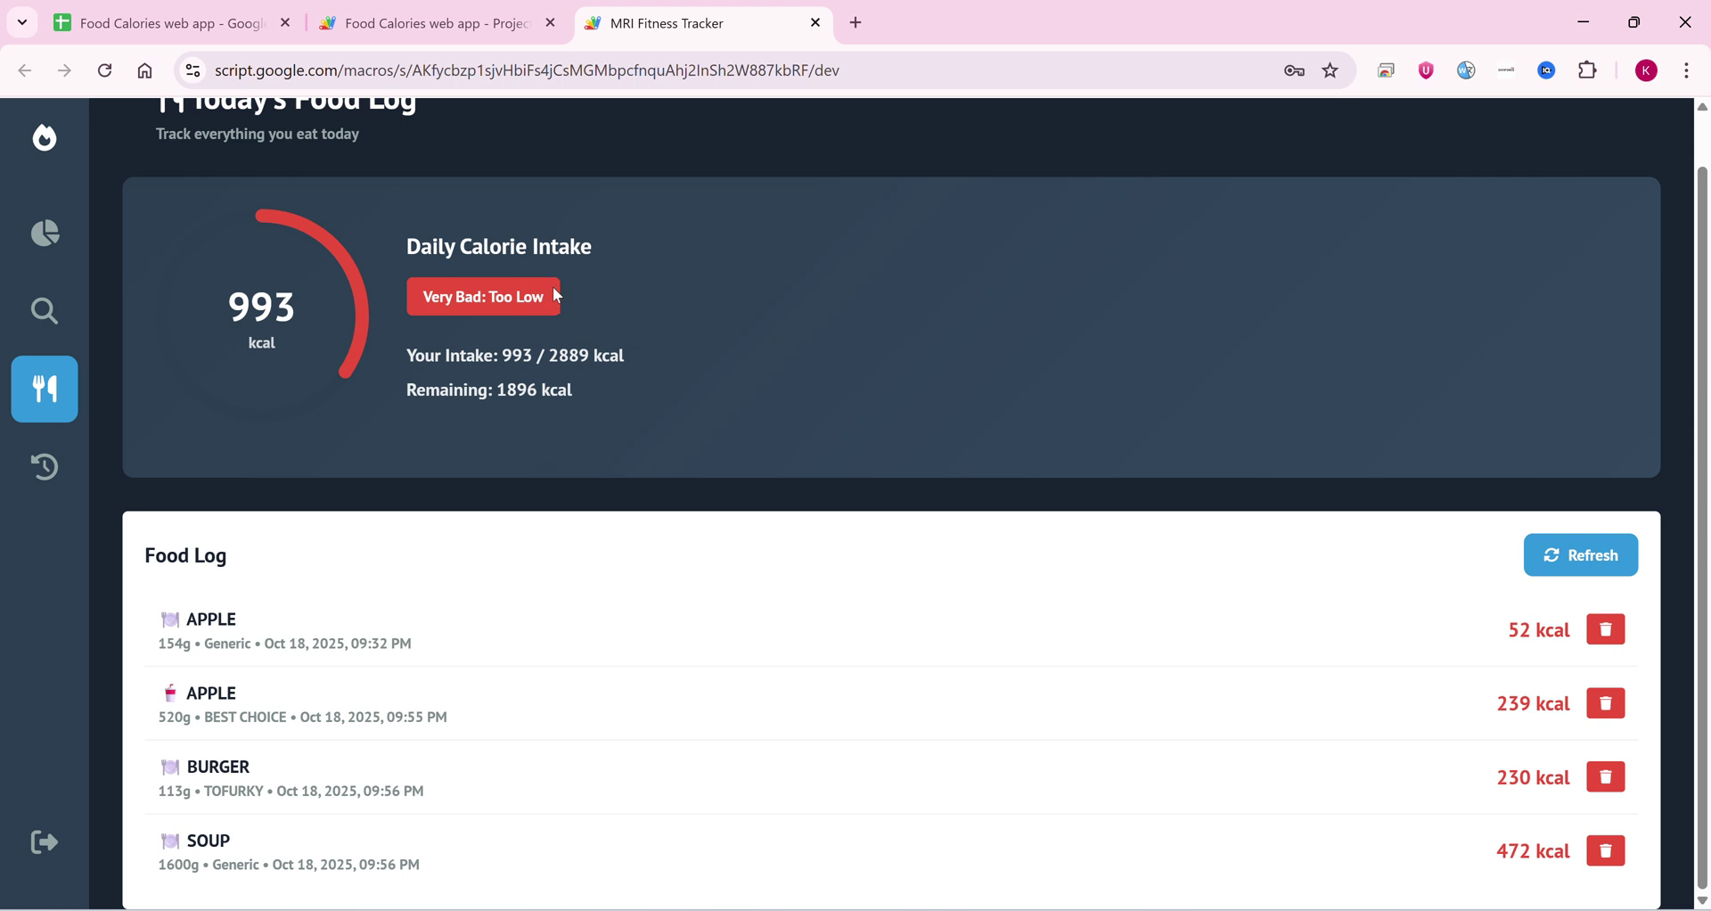
left_click_drag(546, 296, 422, 298)
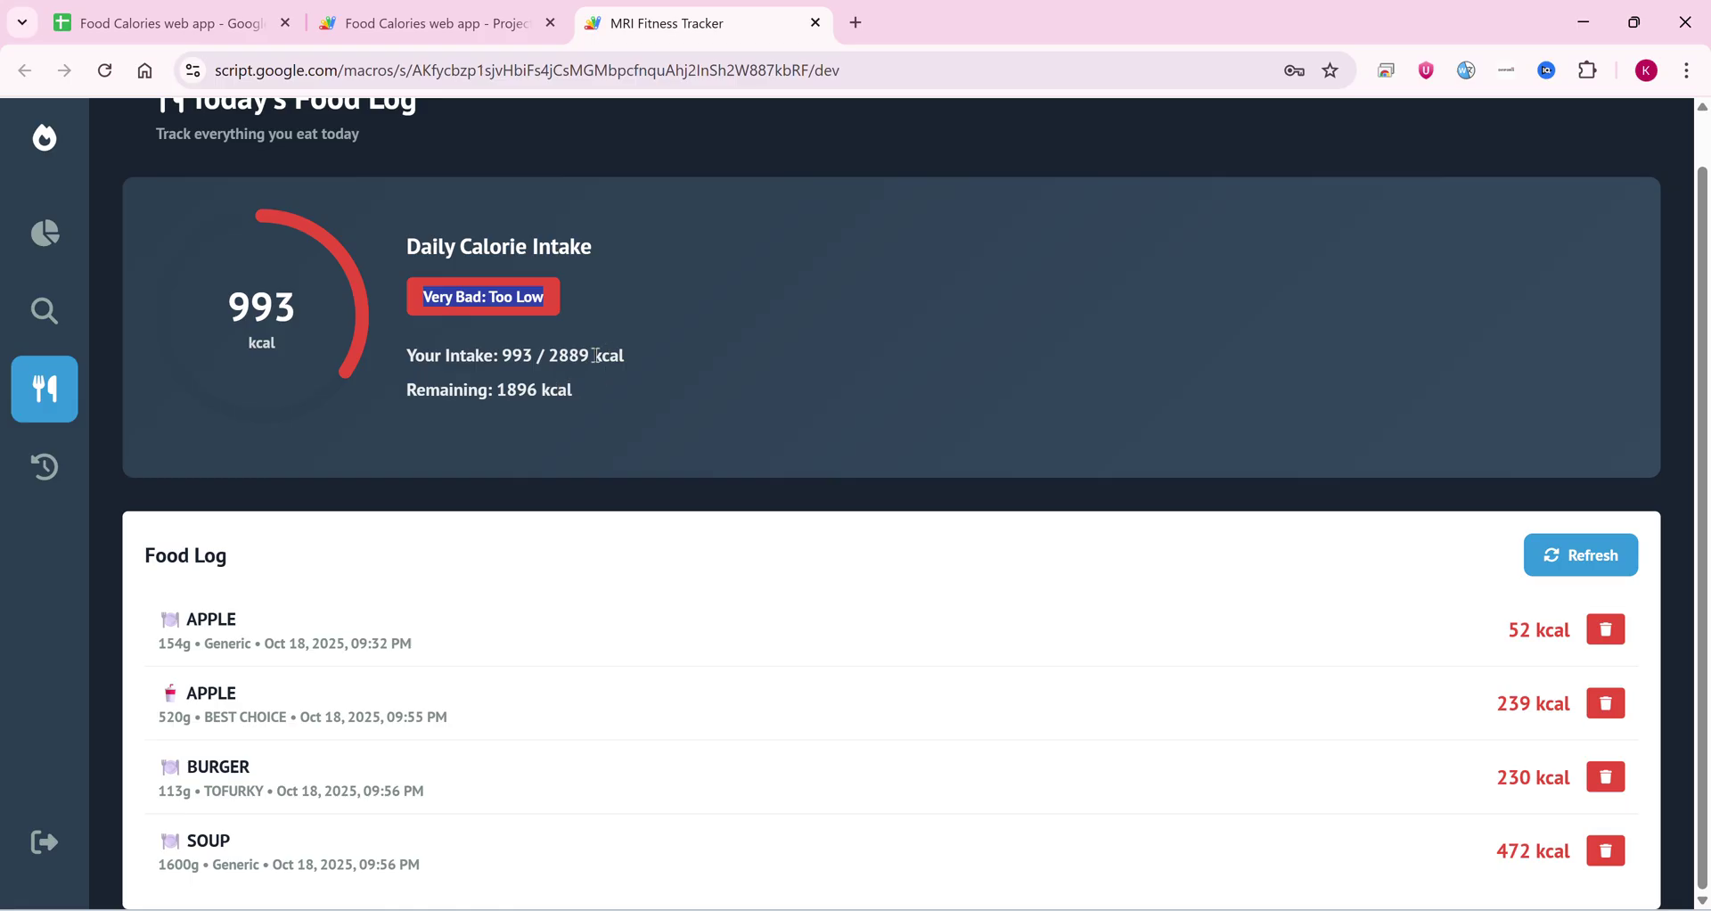
left_click_drag(593, 354, 554, 354)
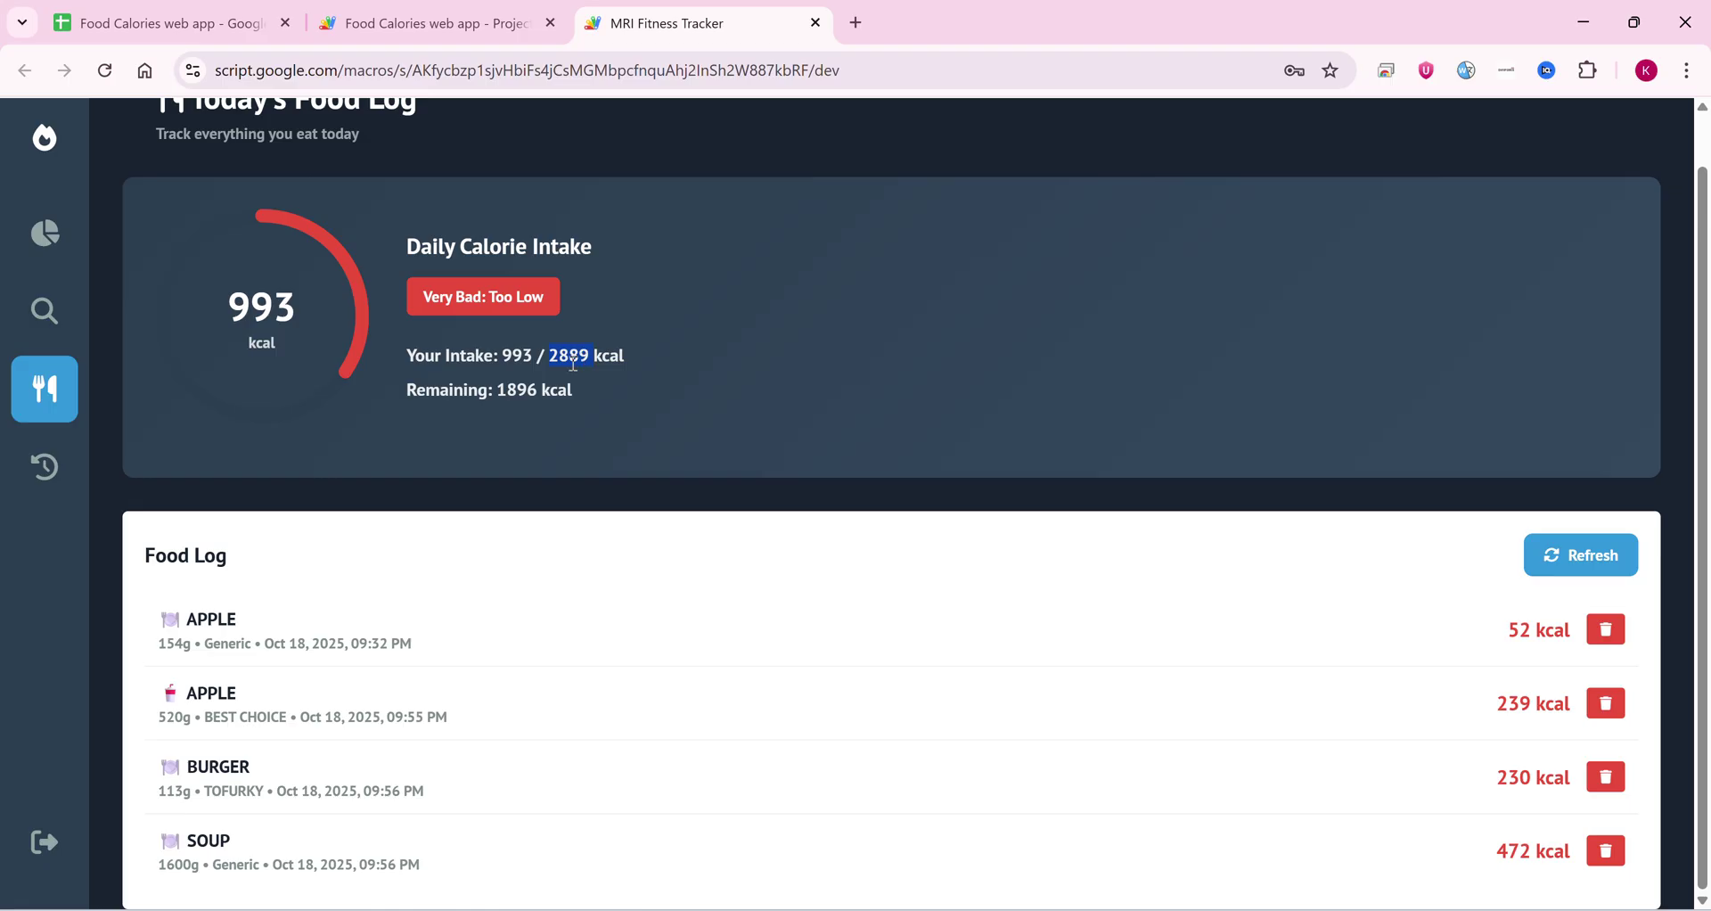
Step: Log out of the account and switch to the new-account registration form
left_click(46, 841)
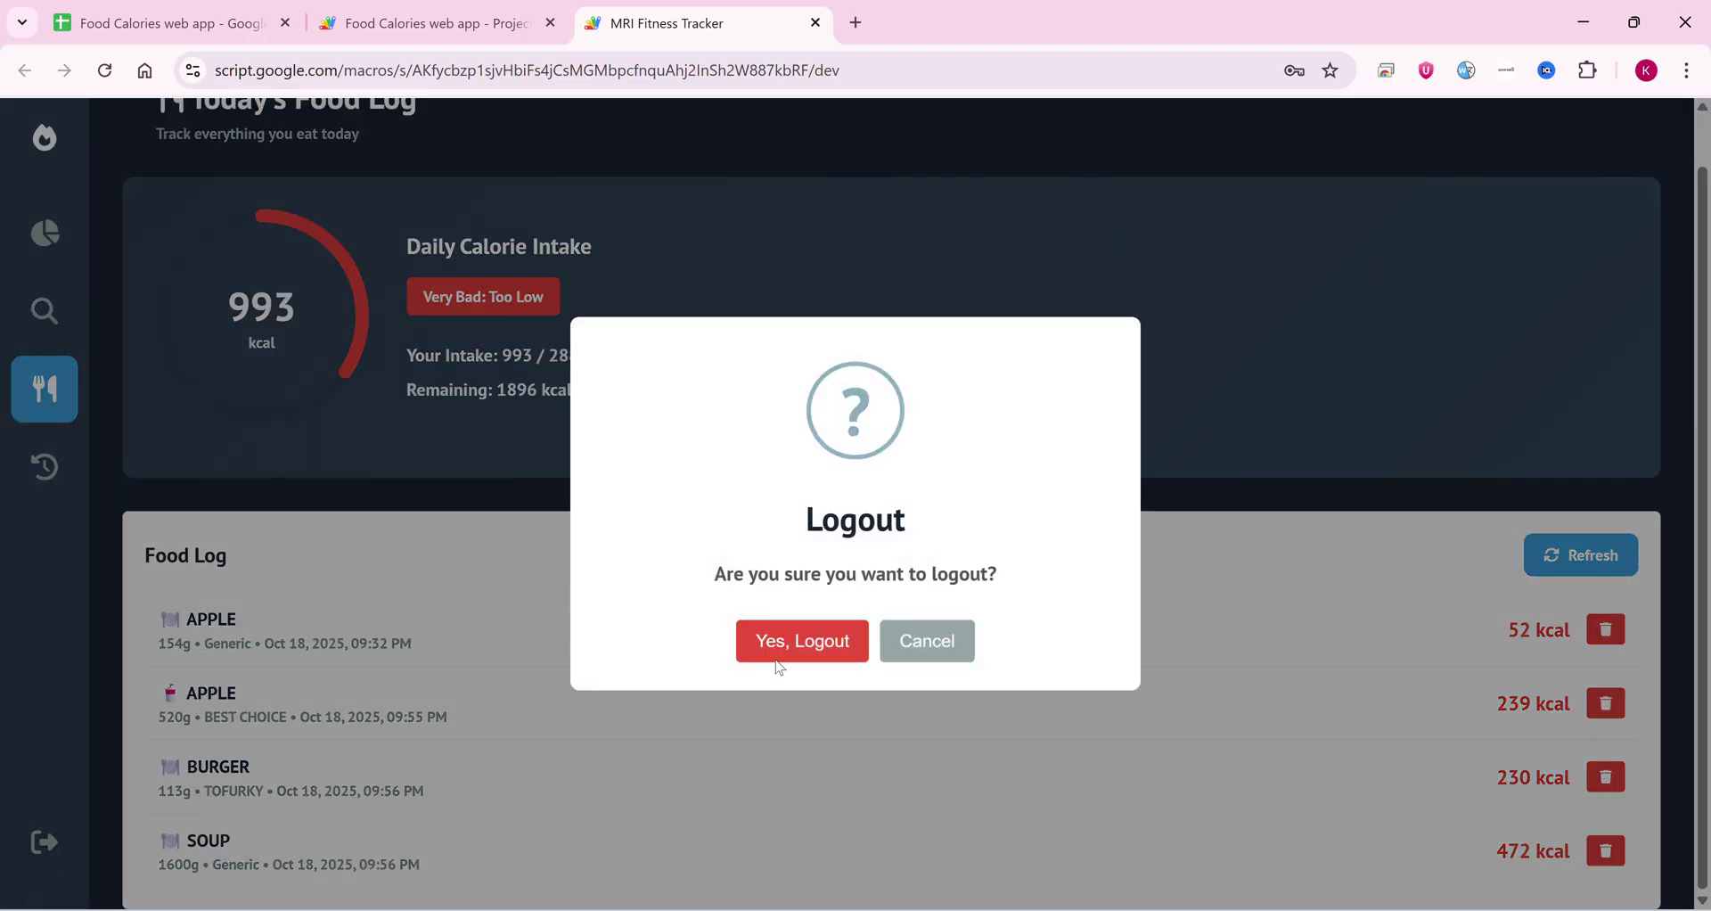
left_click(780, 661)
left_click(904, 711)
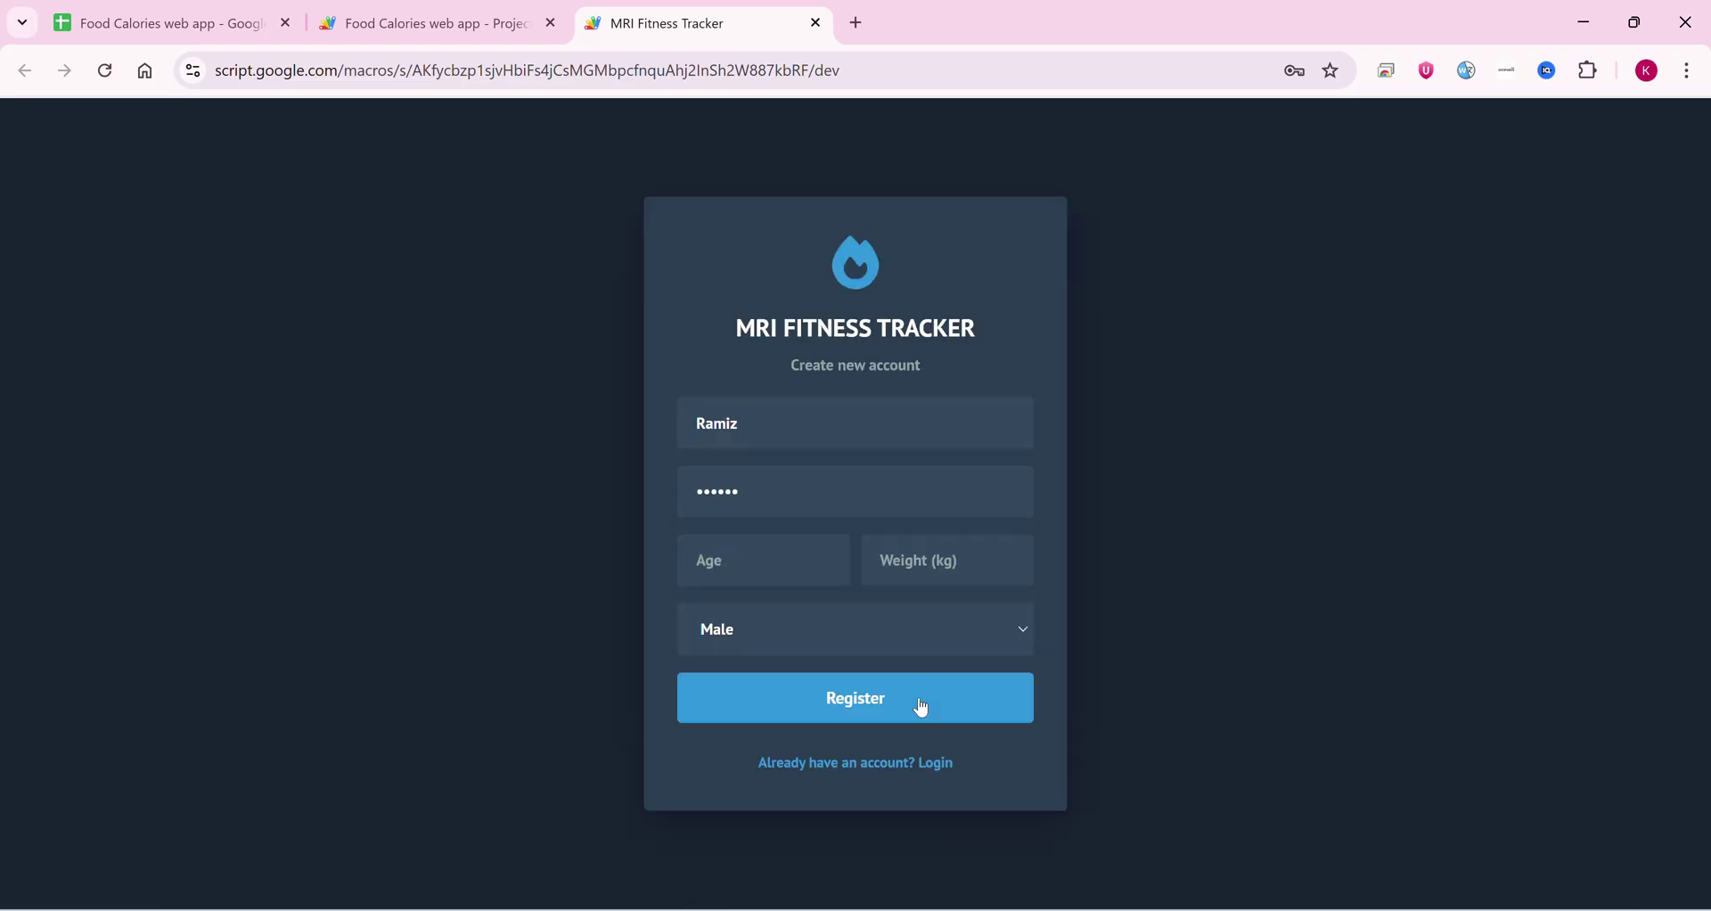
Step: Fill in username Ramiz1, age 16 and weight 56, checking the Users sheet meanwhile
left_click(784, 418)
type("1")
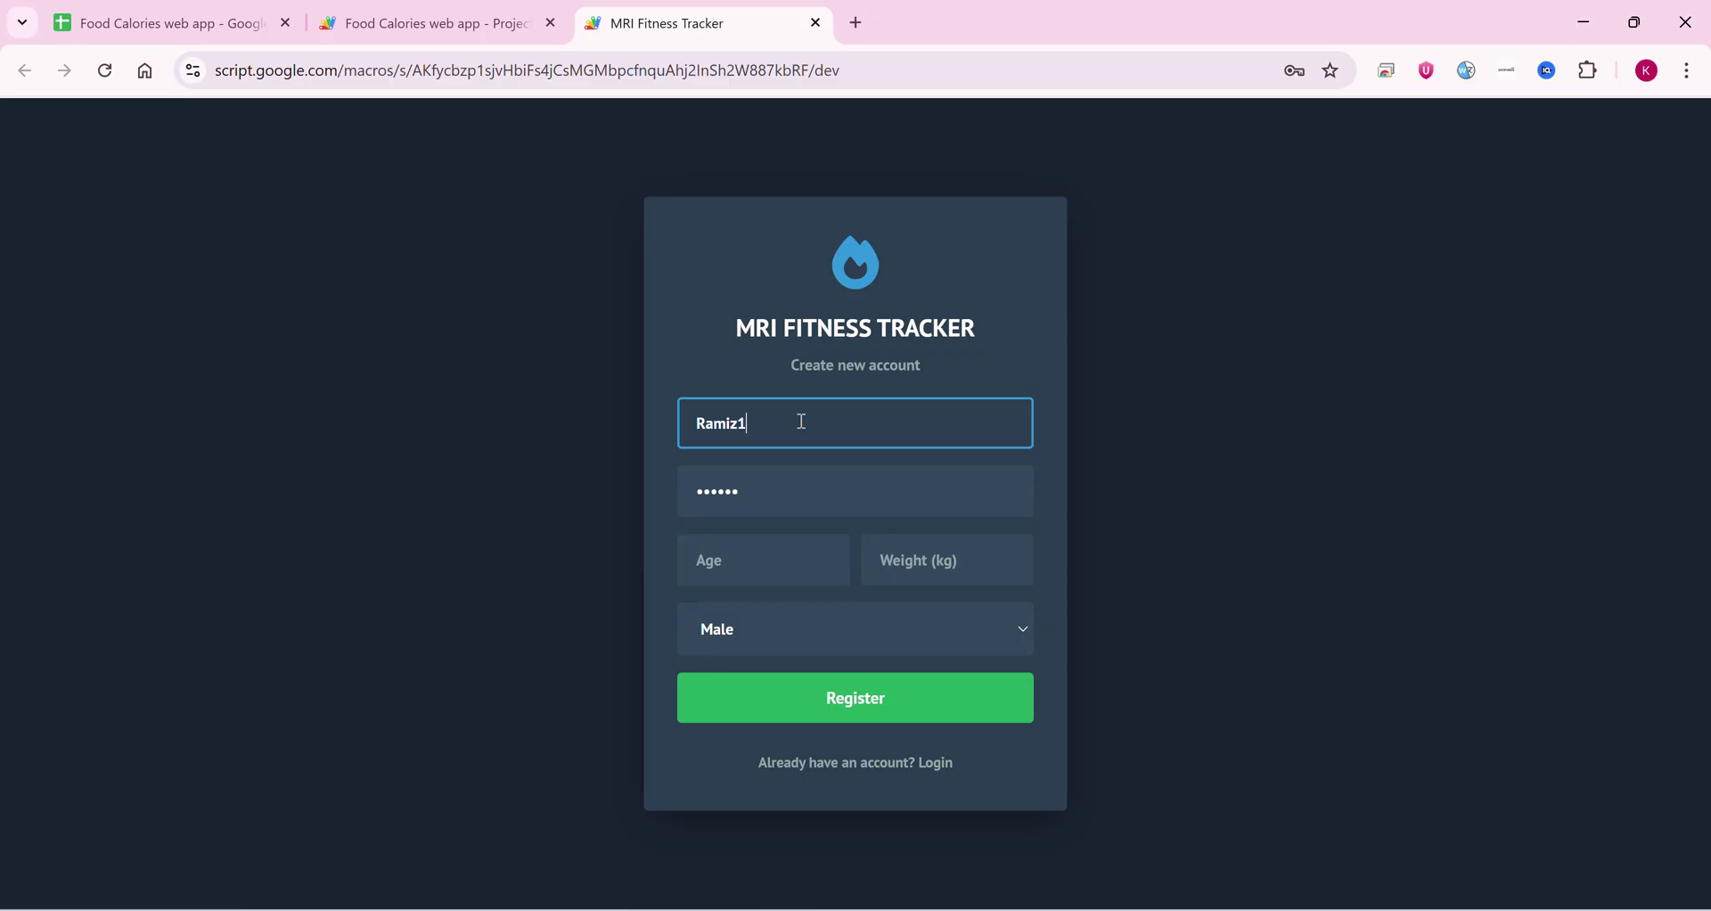
left_click(773, 562)
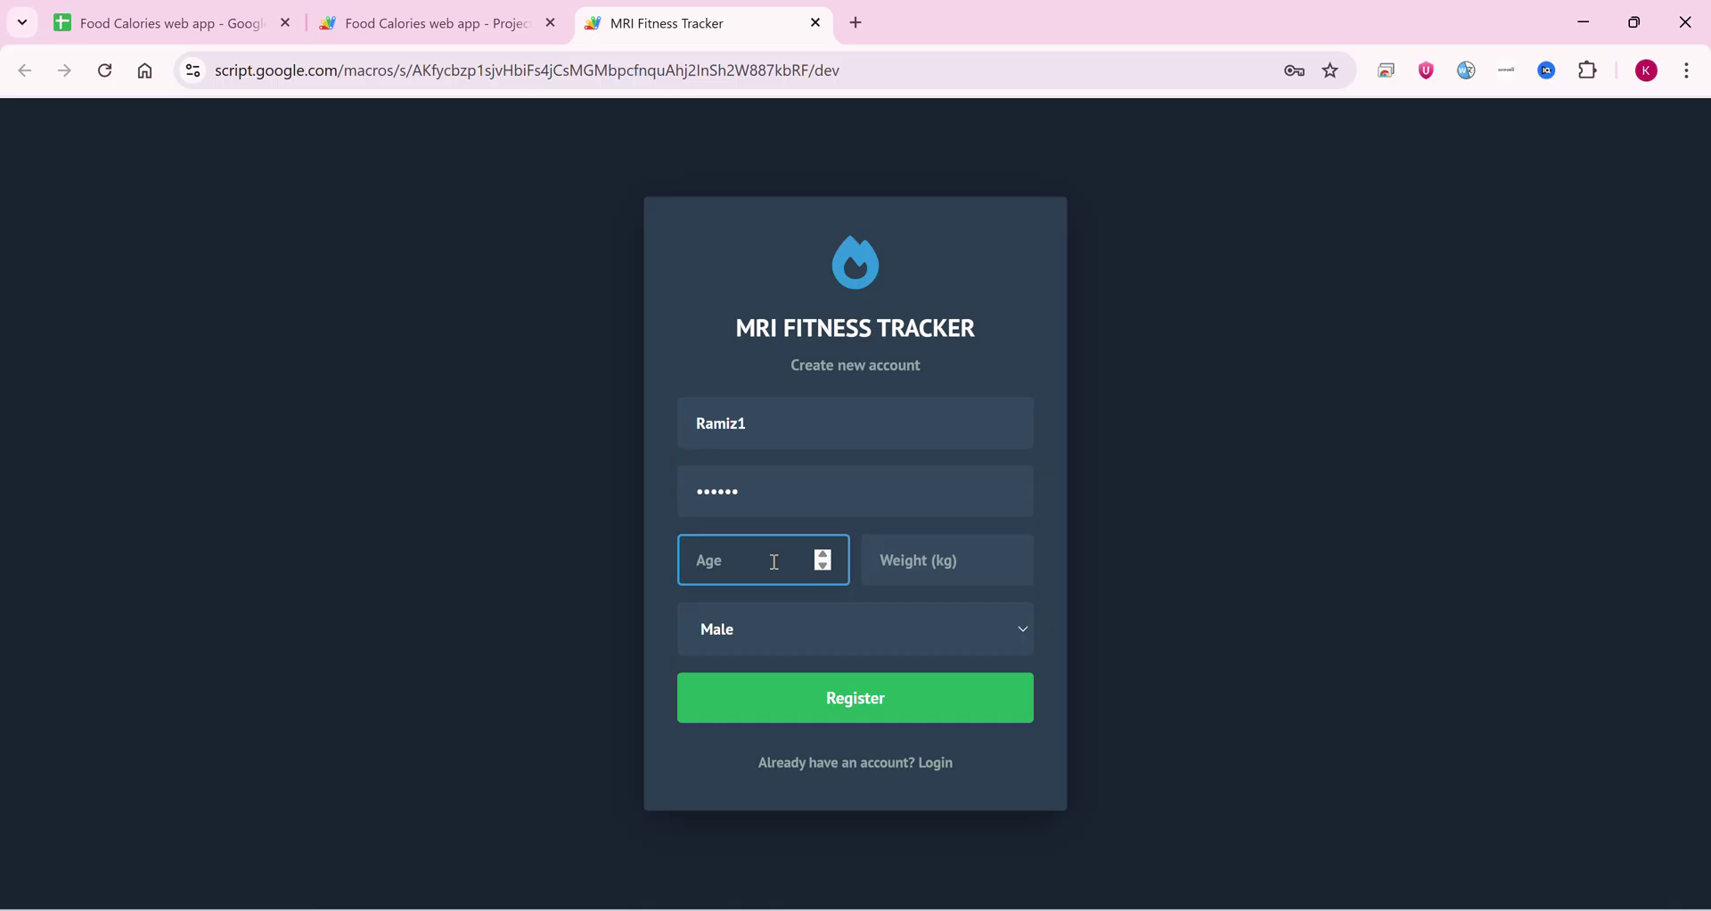
type("16")
left_click(930, 563)
type("56")
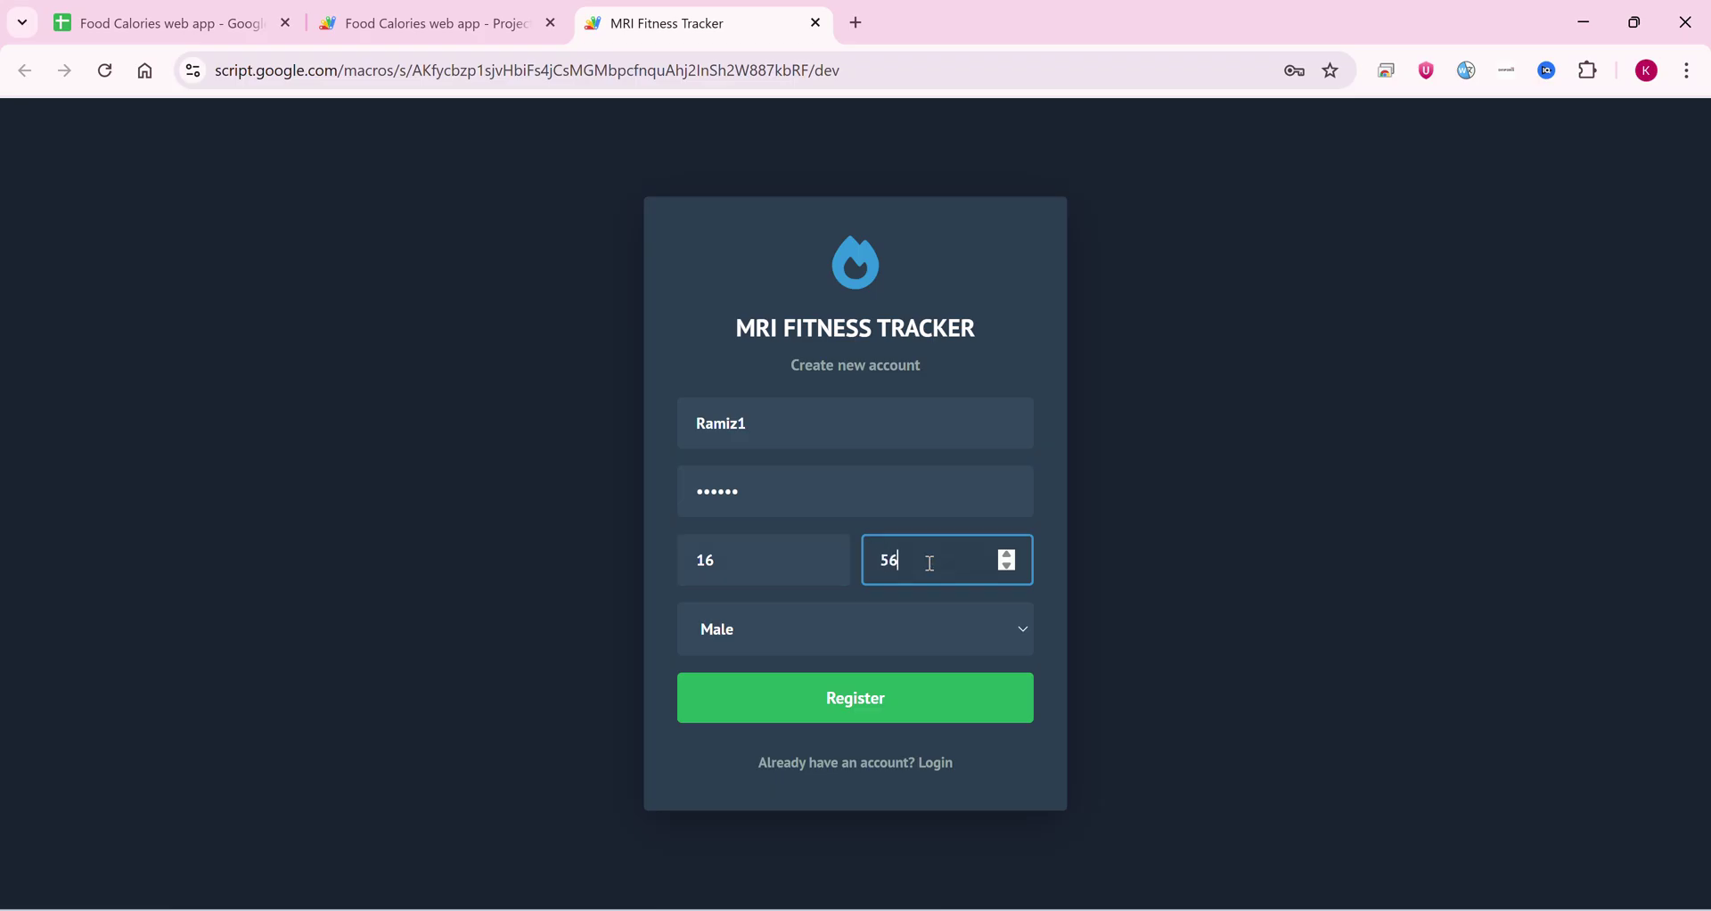
left_click(169, 24)
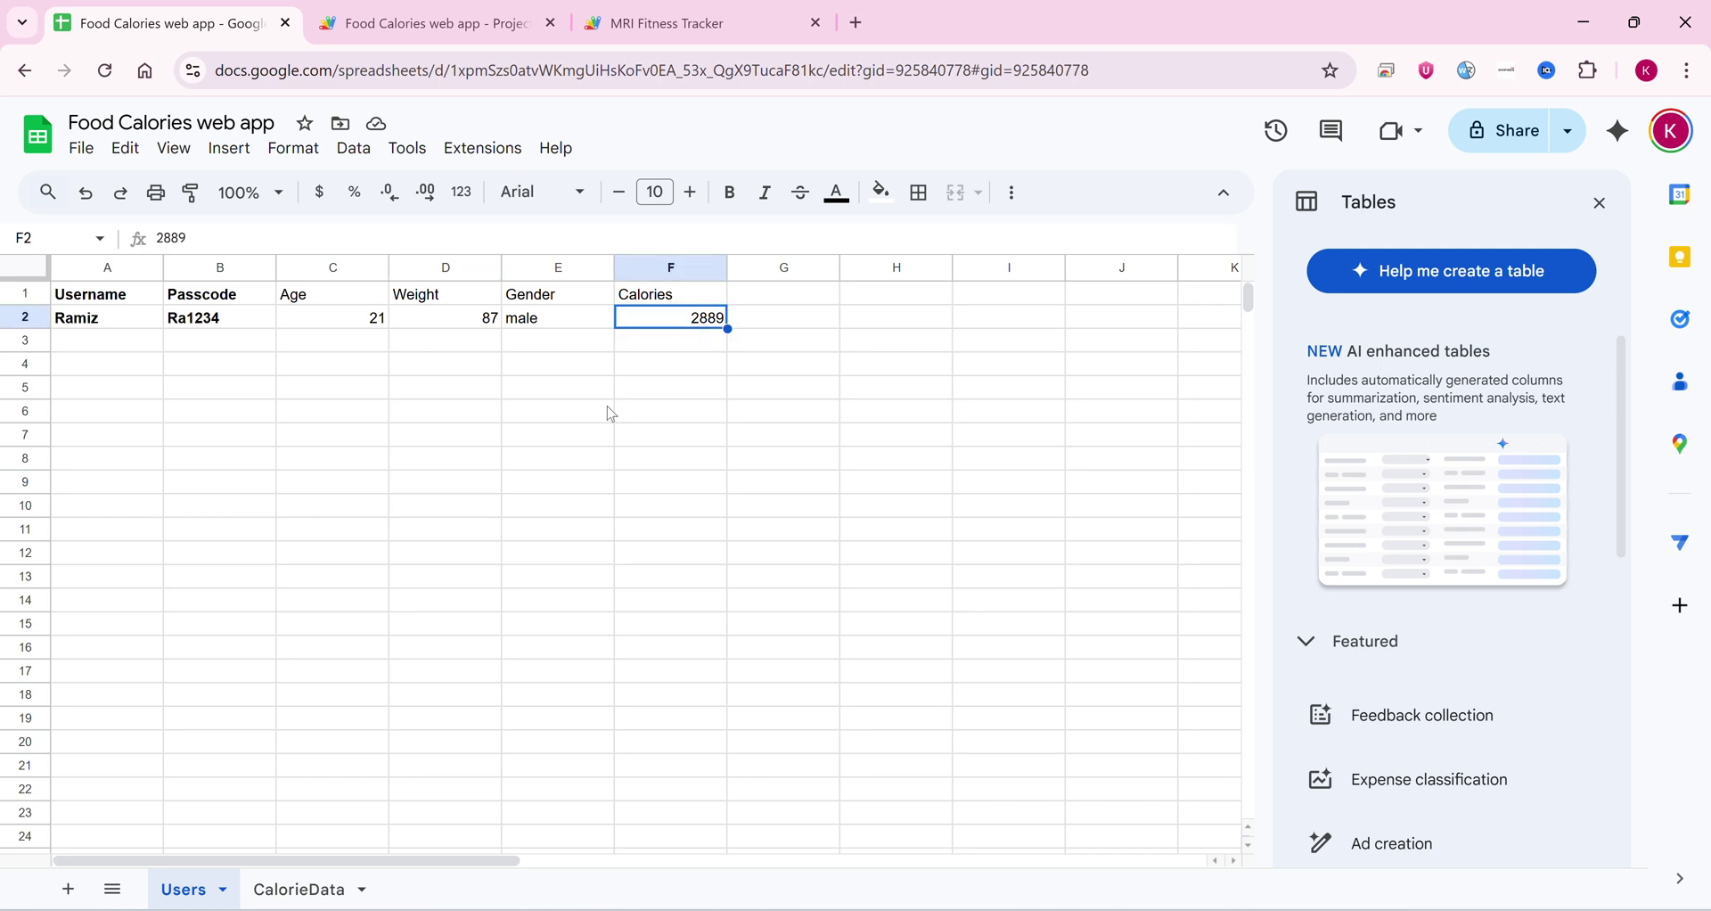
left_click(633, 25)
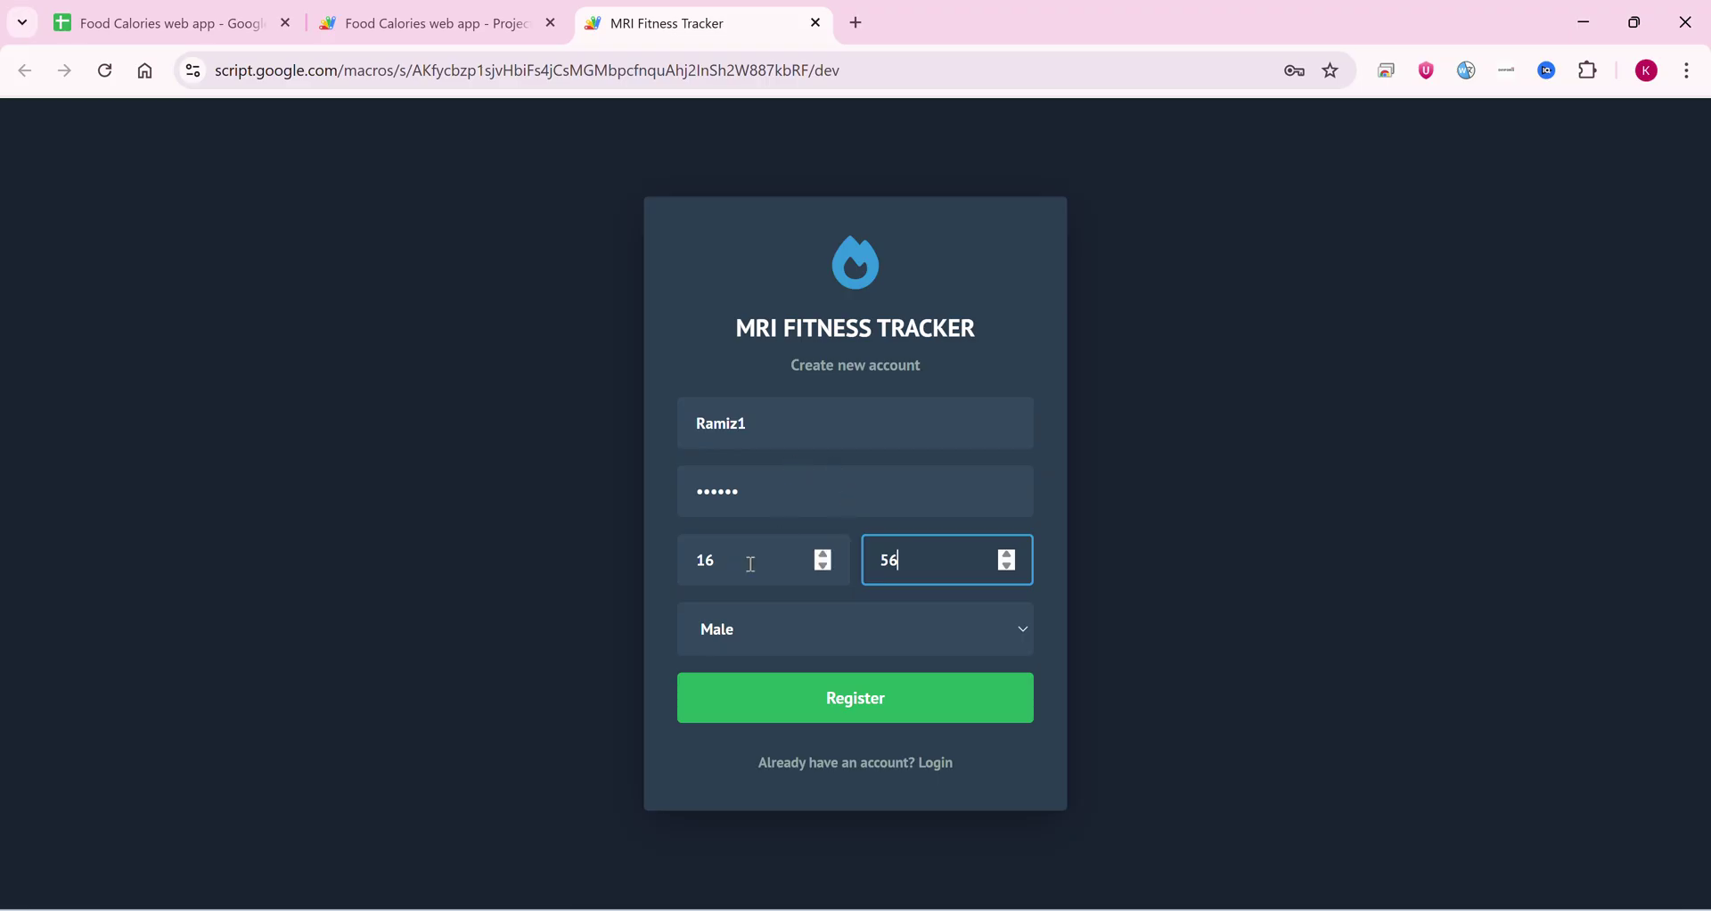
Step: Choose Male, submit the registration, and highlight the resulting 2447 kcal daily goal
double_click(692, 560)
left_click(896, 563)
left_click(796, 624)
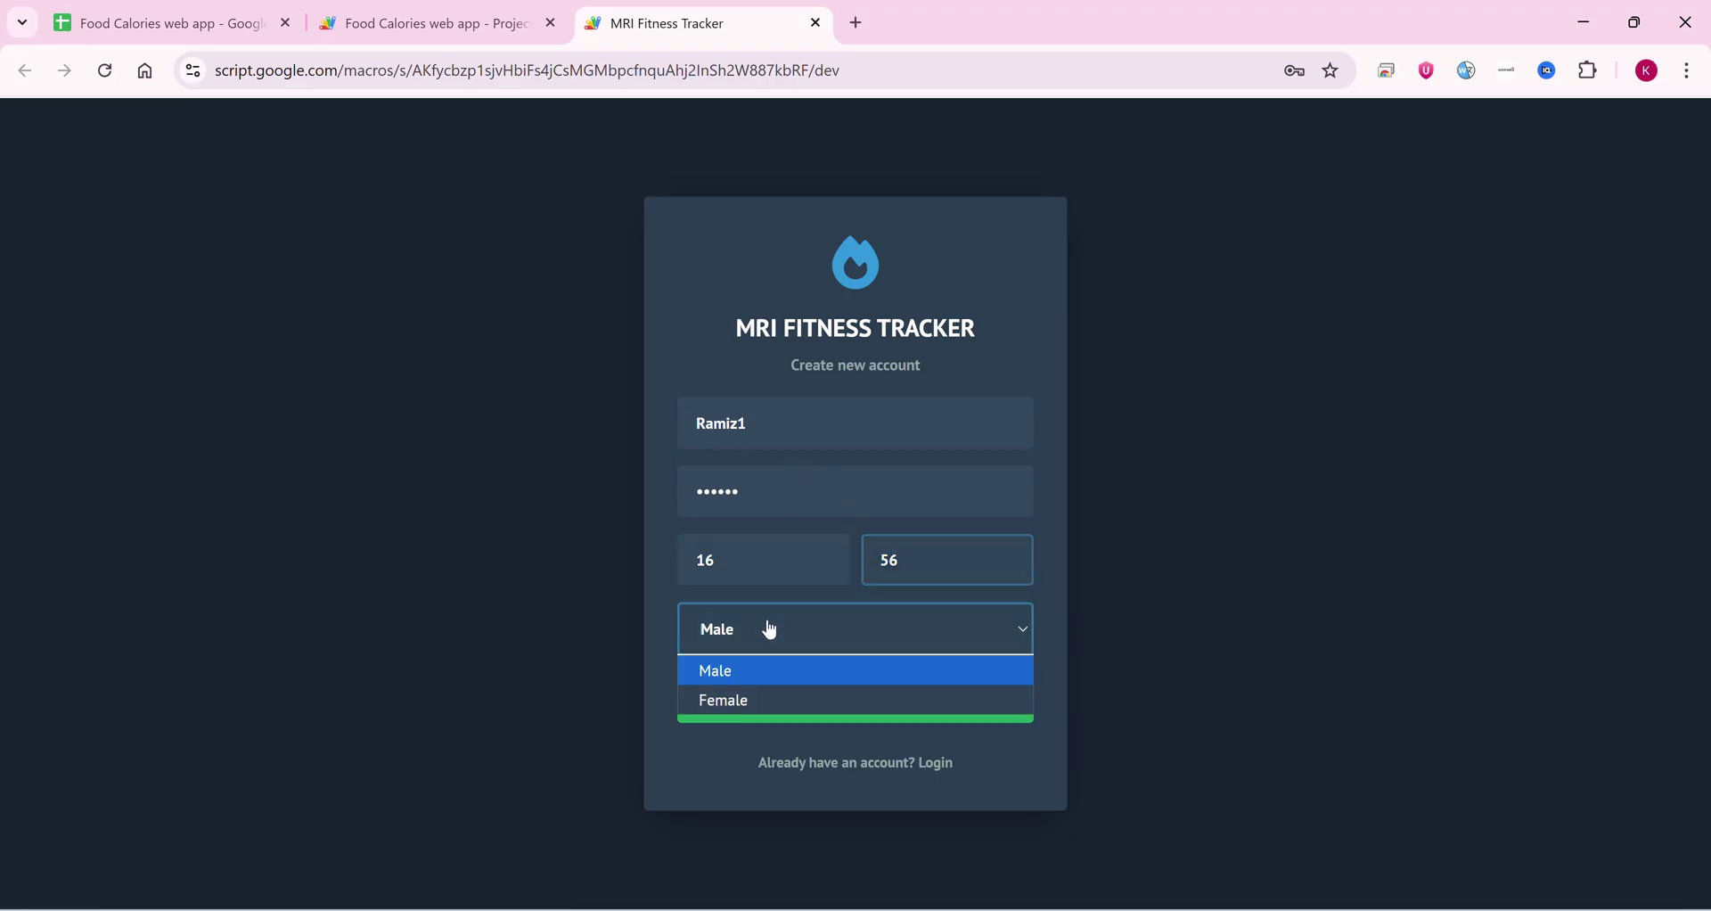
left_click(753, 680)
left_click(844, 698)
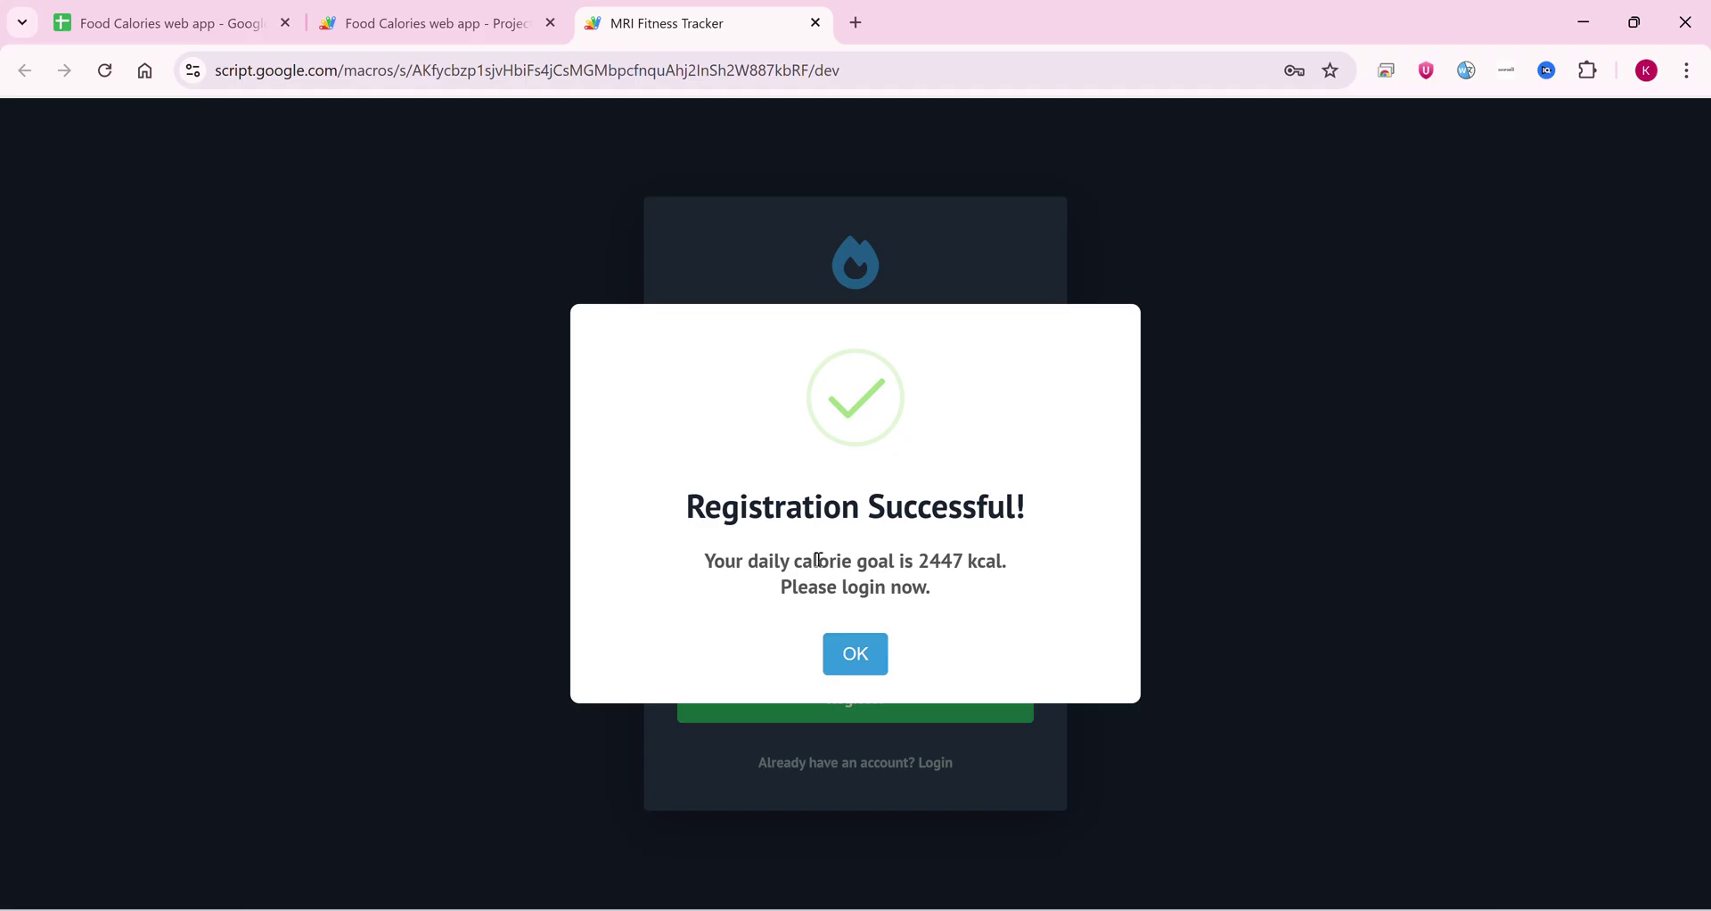
left_click_drag(960, 556, 923, 558)
Step: Review the BMR calculation code in registerUser in the Apps Script project
left_click(423, 23)
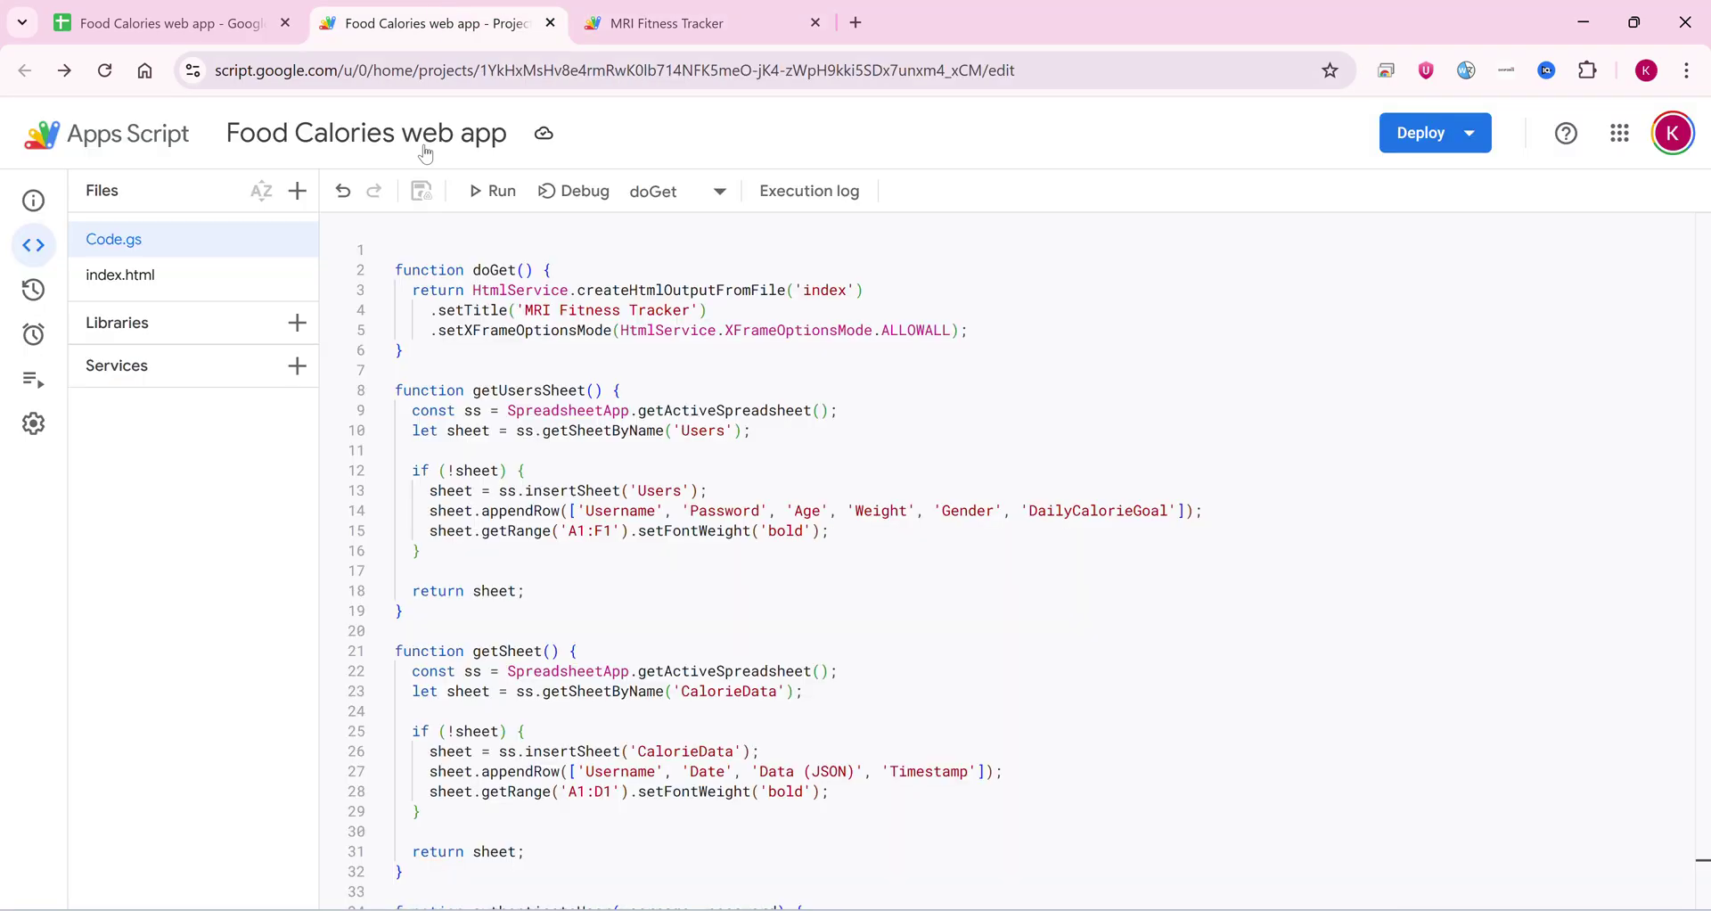
scroll(651, 570, "down", 5)
scroll(673, 597, "down", 7)
scroll(677, 603, "down", 1)
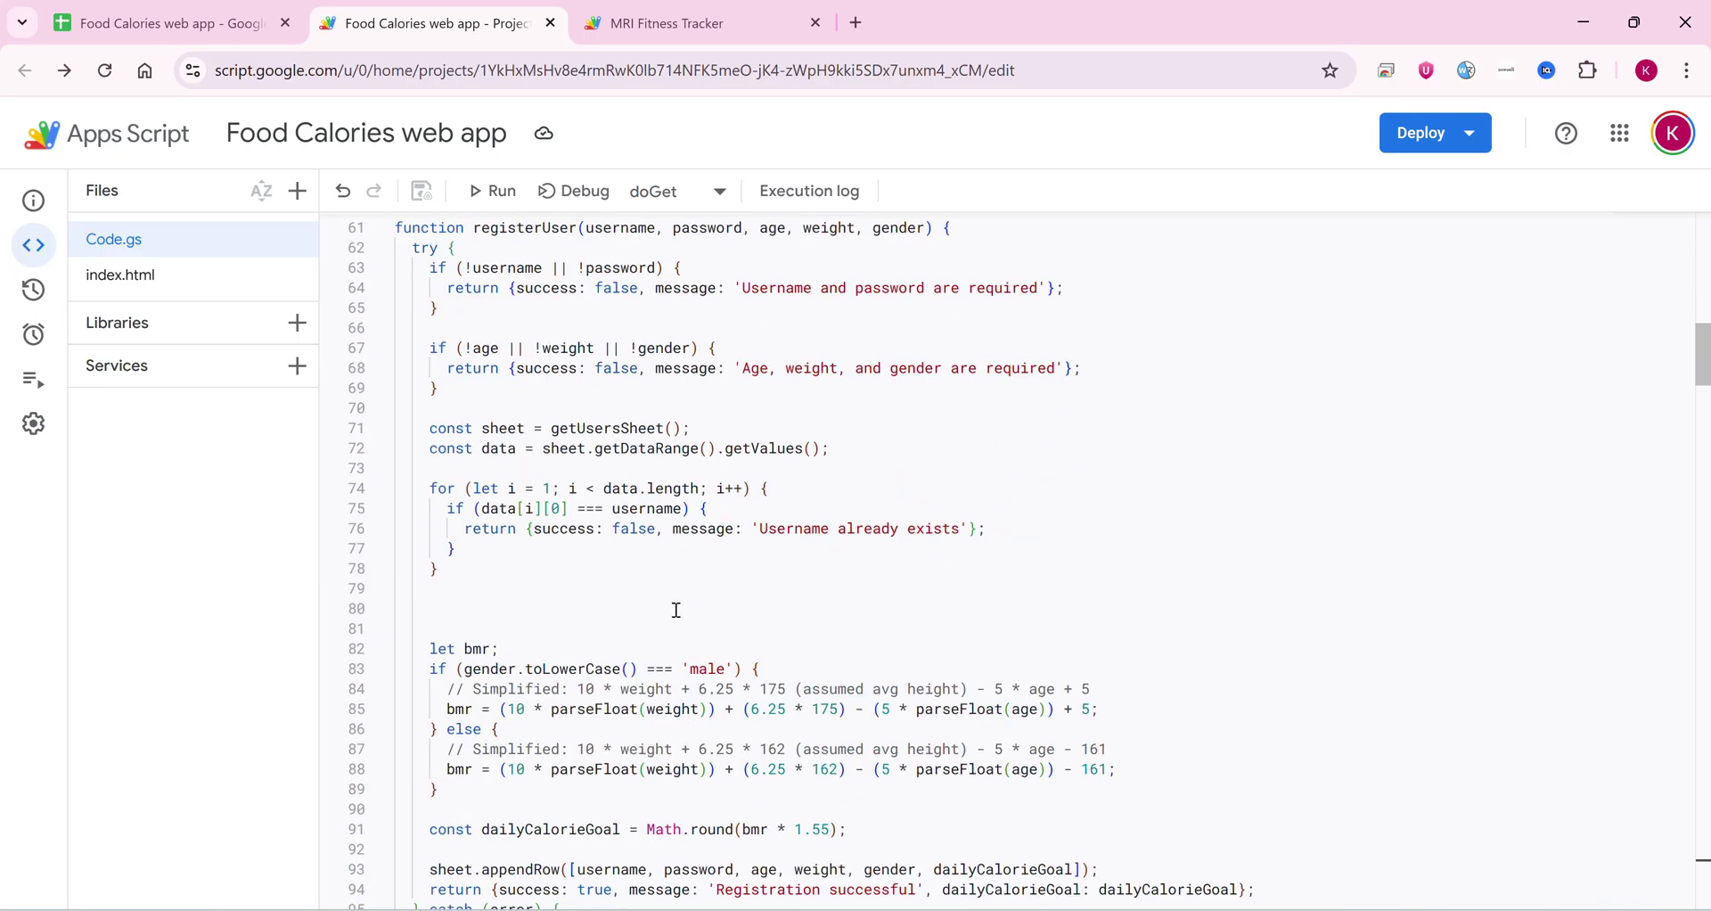
scroll(606, 579, "down", 2)
left_click_drag(428, 480, 597, 611)
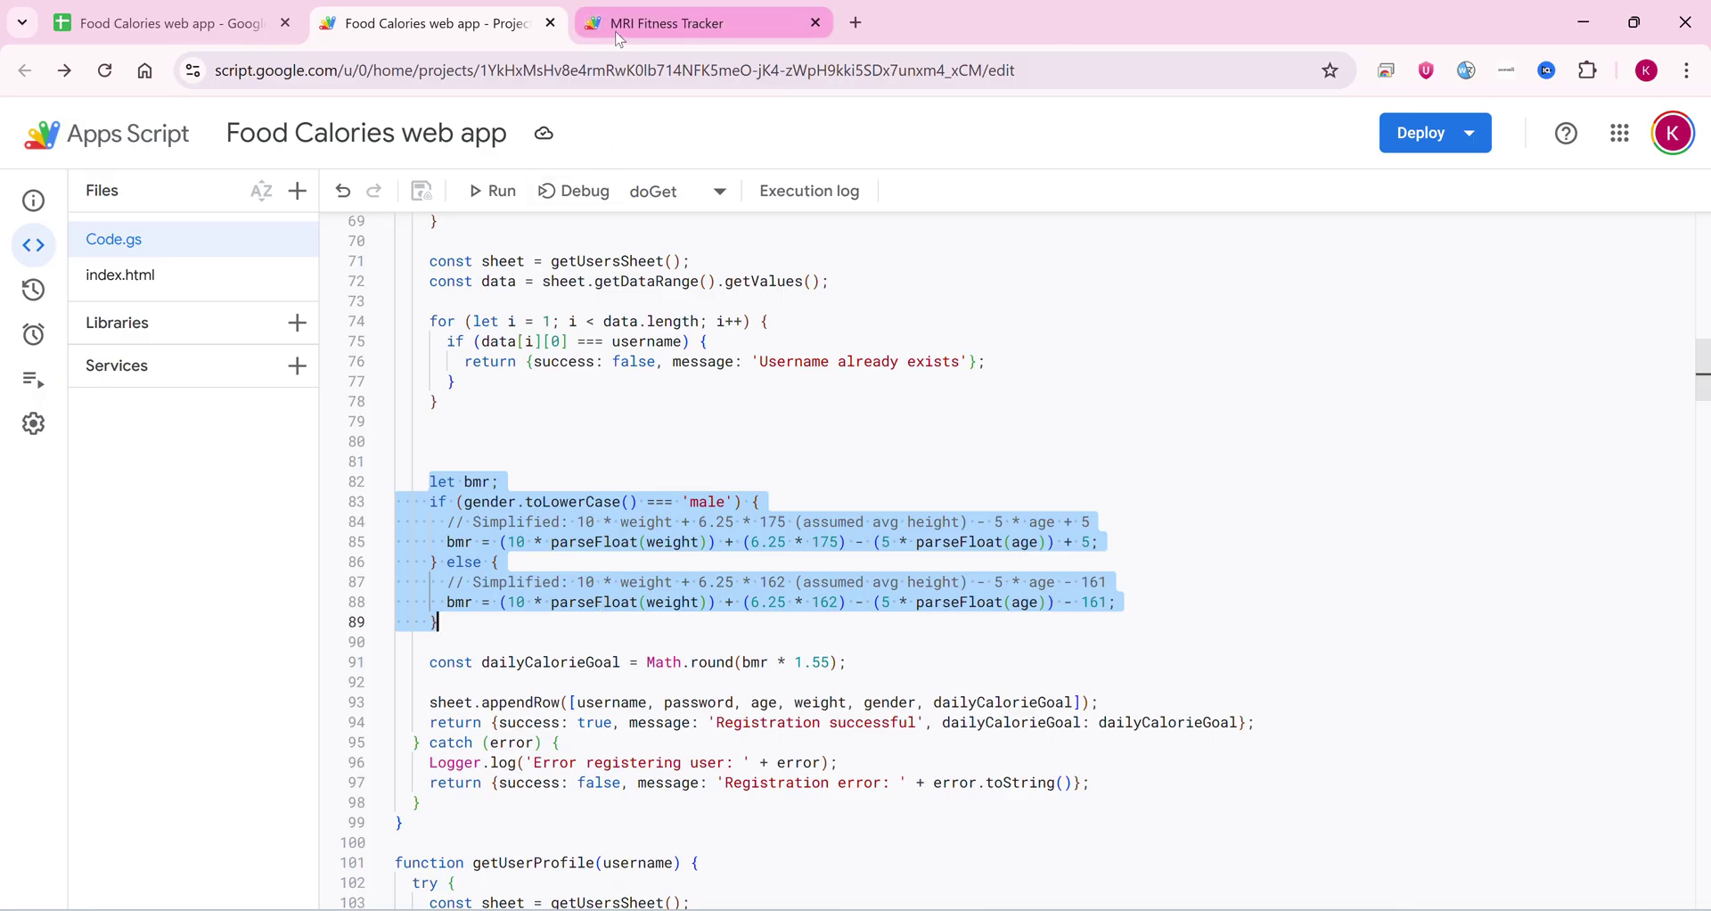
Step: Confirm the Users sheet row reads Ramiz1, 16, 56 kg, male, 2447 calories
scroll(628, 395, "up", 4)
scroll(629, 395, "up", 6)
scroll(628, 395, "up", 4)
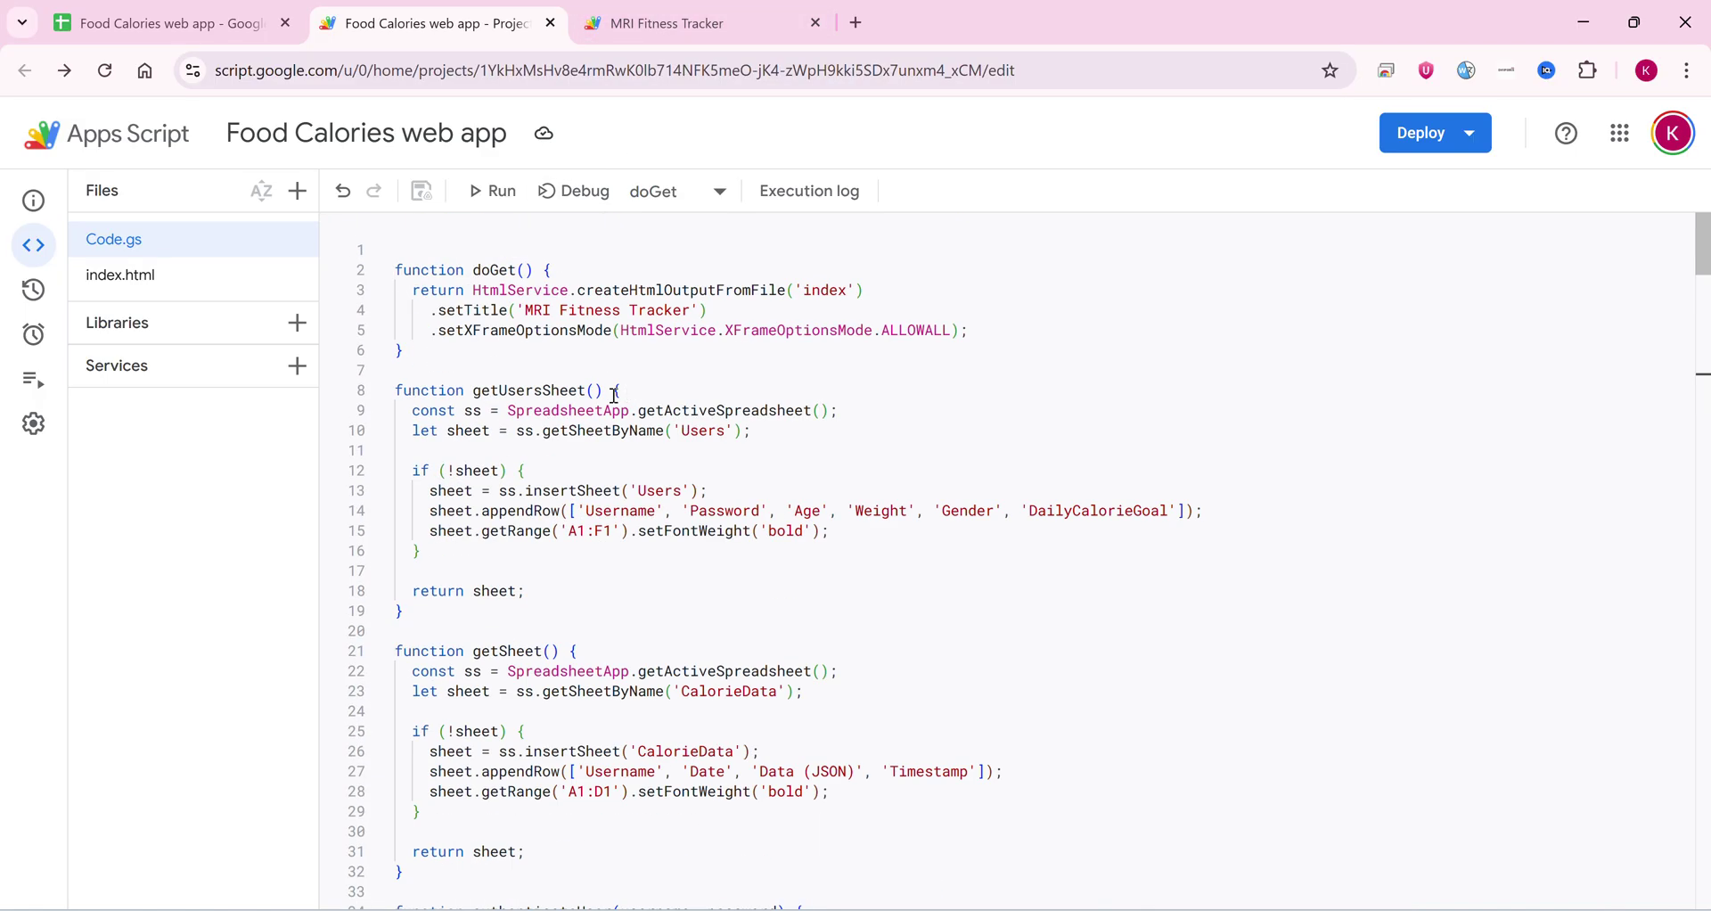
left_click(214, 13)
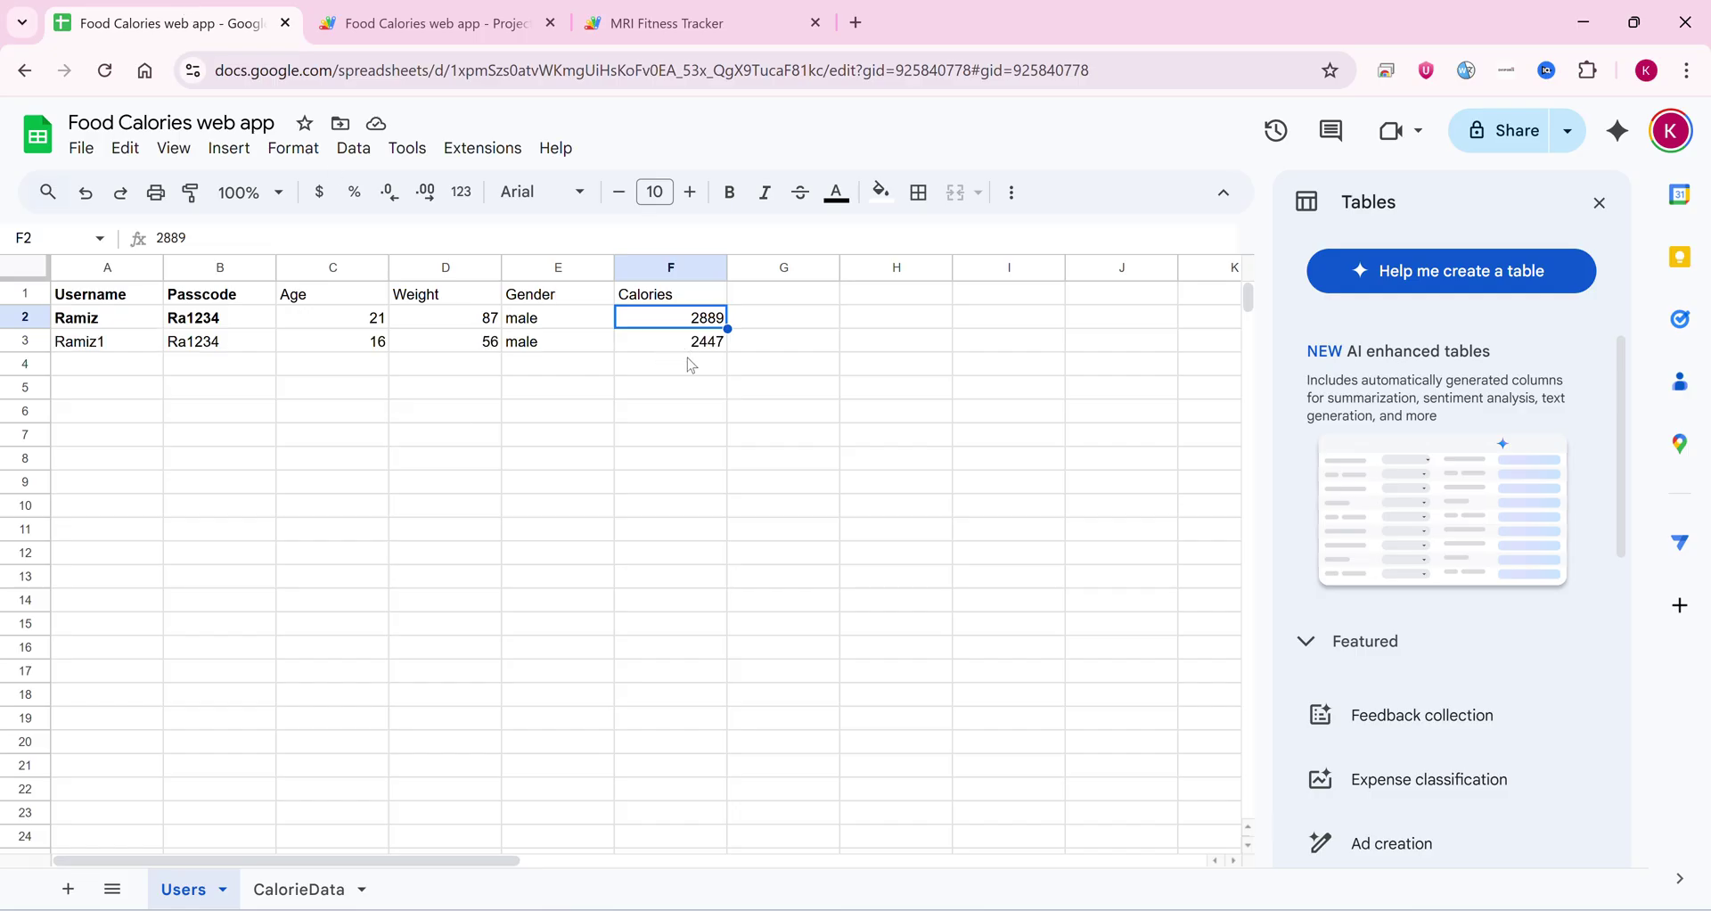
left_click(346, 444)
Step: Dismiss the registration confirmation, log in as Ramiz1 and decline saving the password
left_click(597, 26)
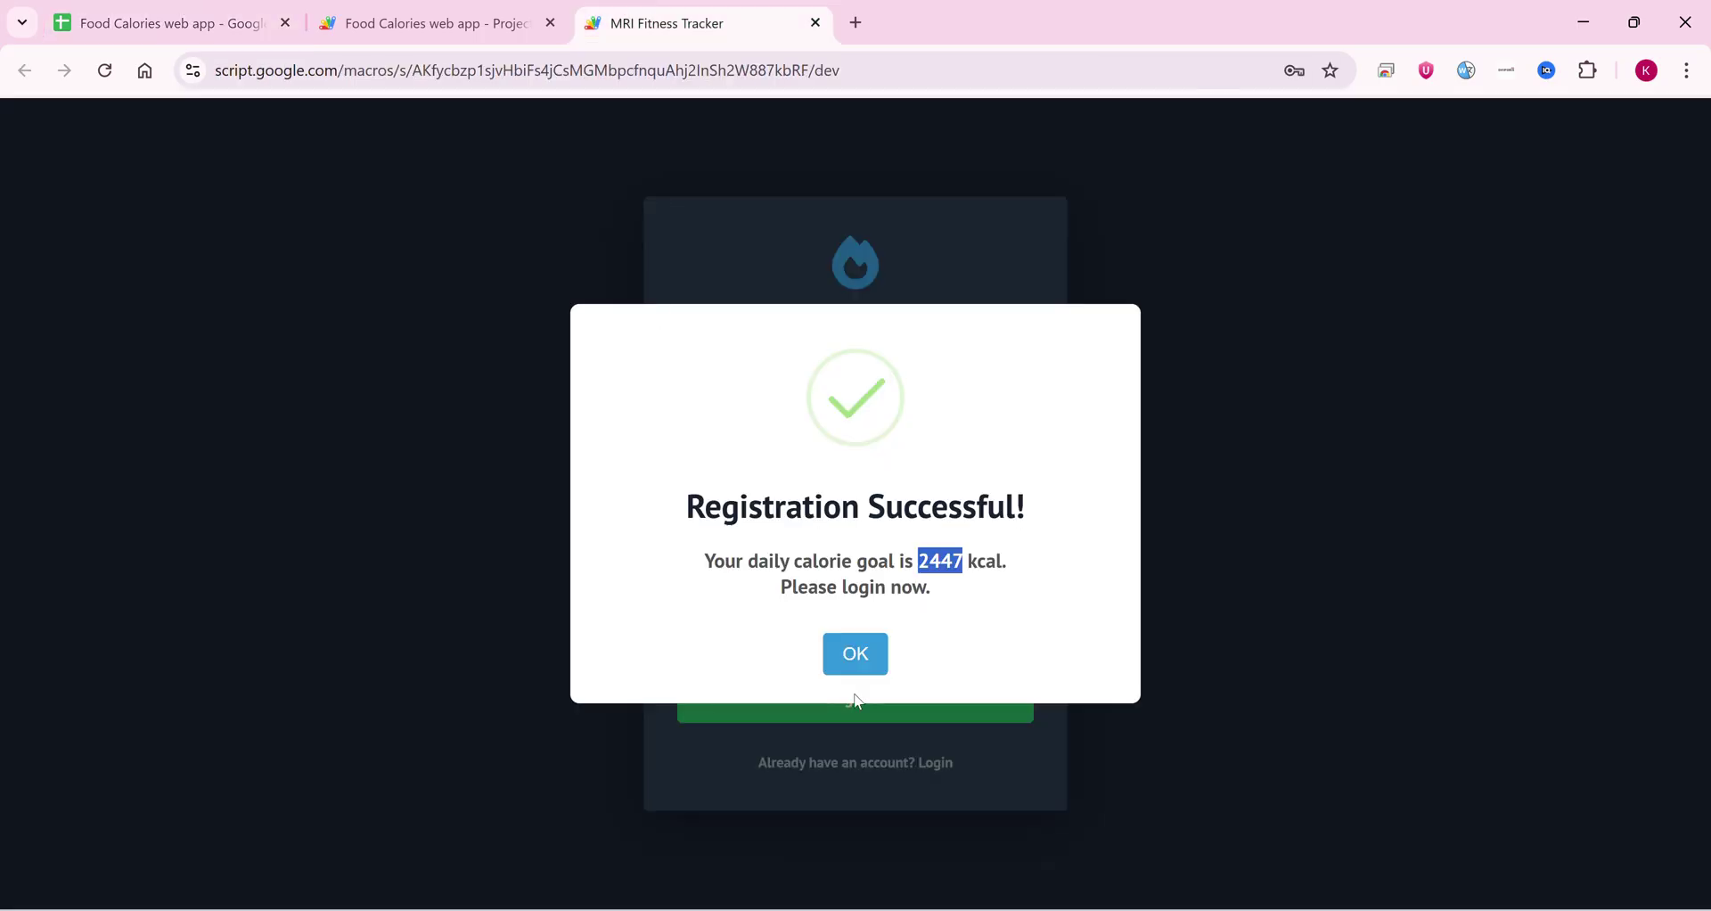
left_click(877, 664)
left_click(764, 547)
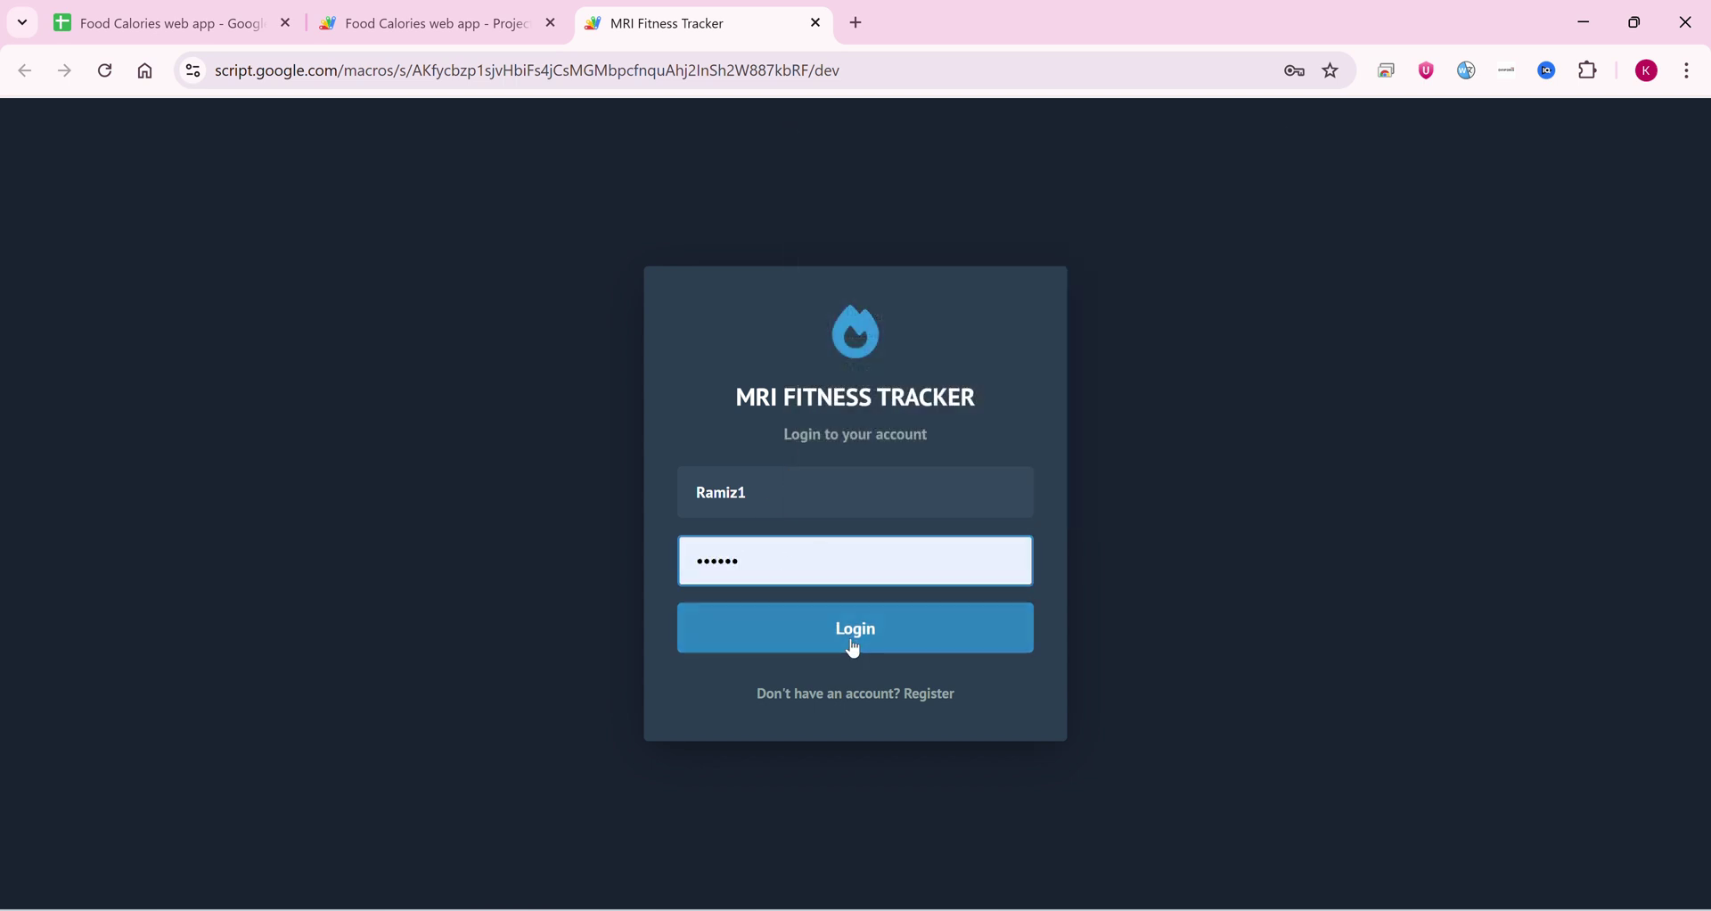
left_click(851, 634)
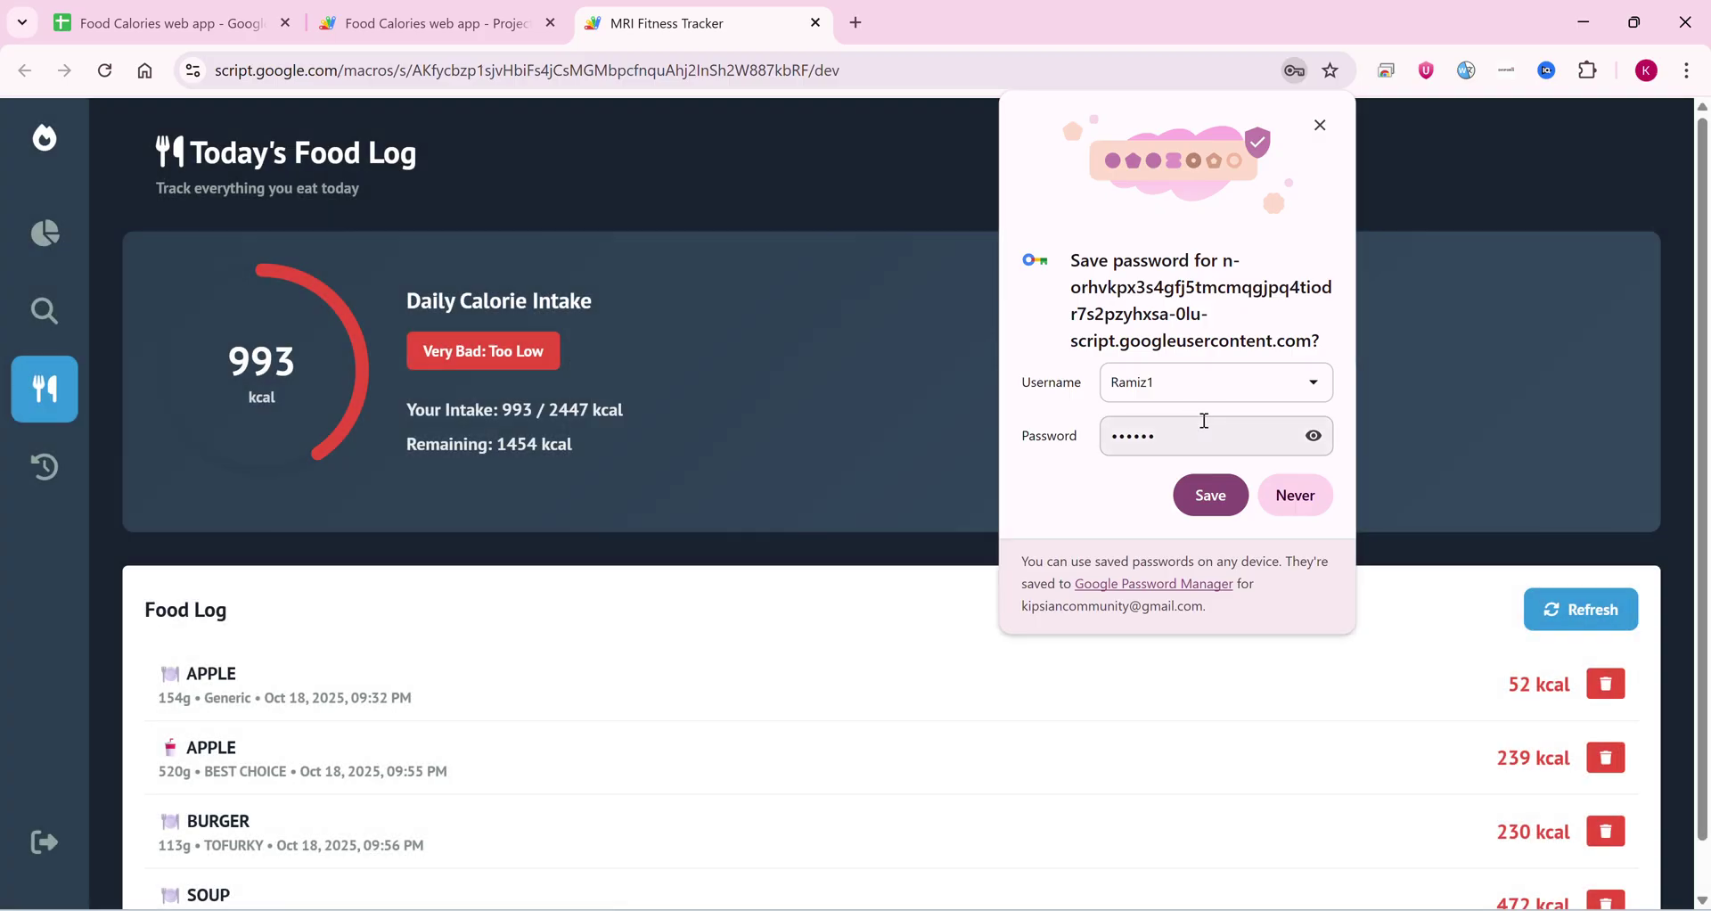
left_click(1295, 495)
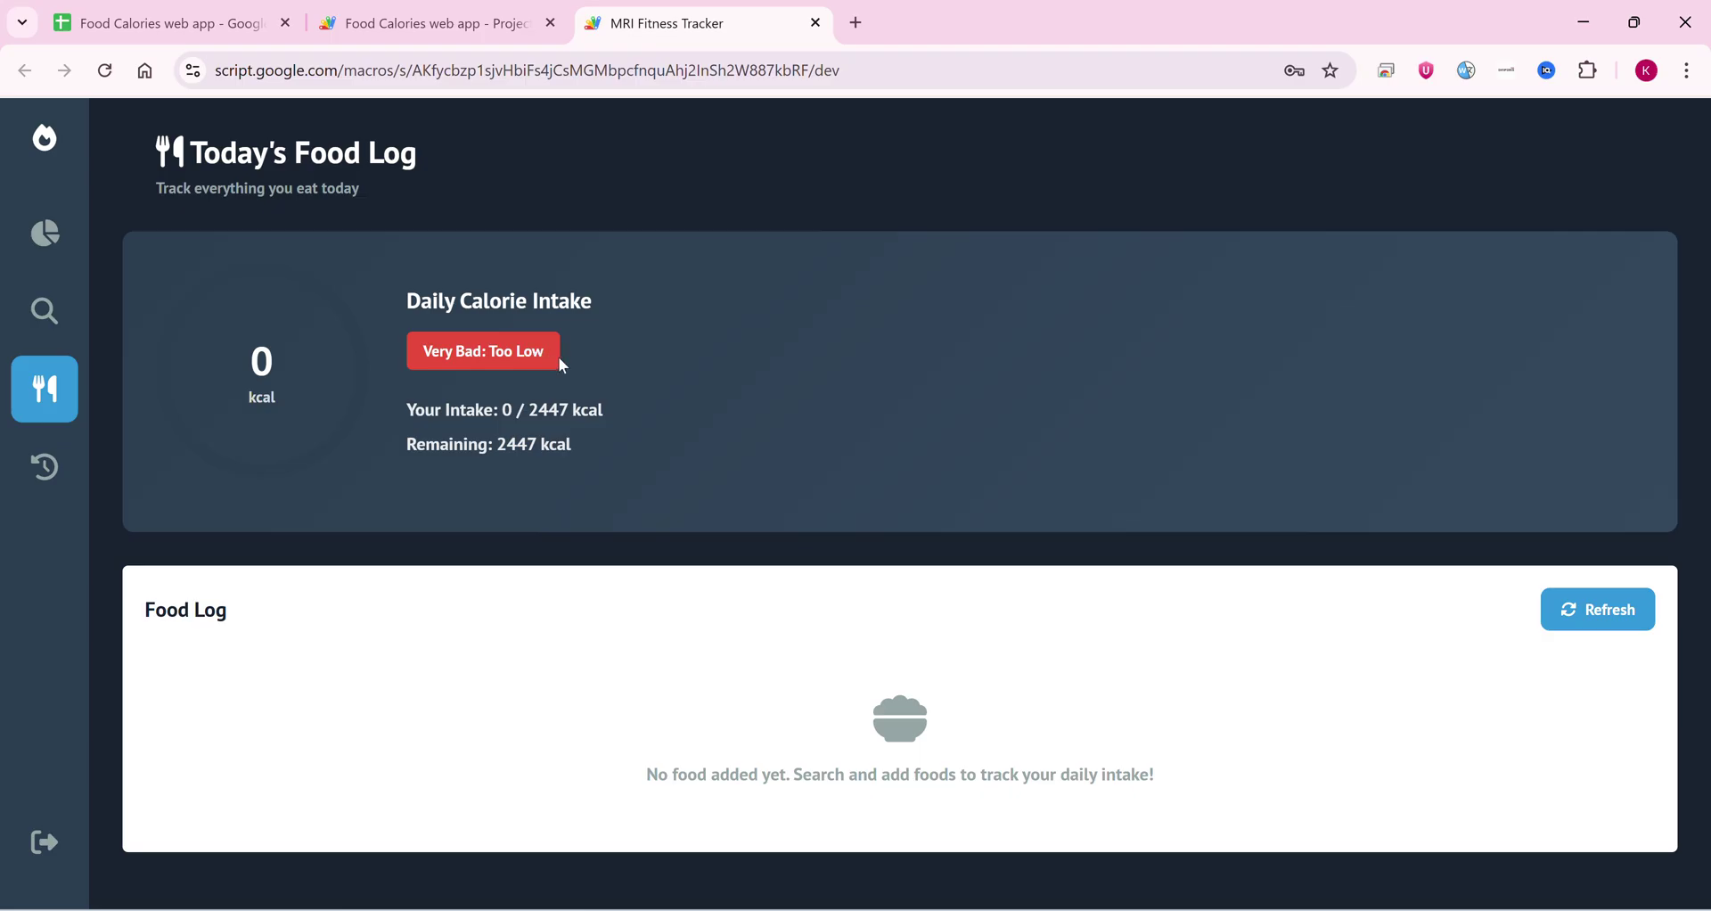
Step: Note the 2447 kcal goal, then search the Calorie Finder for 'Pizza'
left_click_drag(571, 410, 529, 410)
left_click(26, 321)
left_click(47, 233)
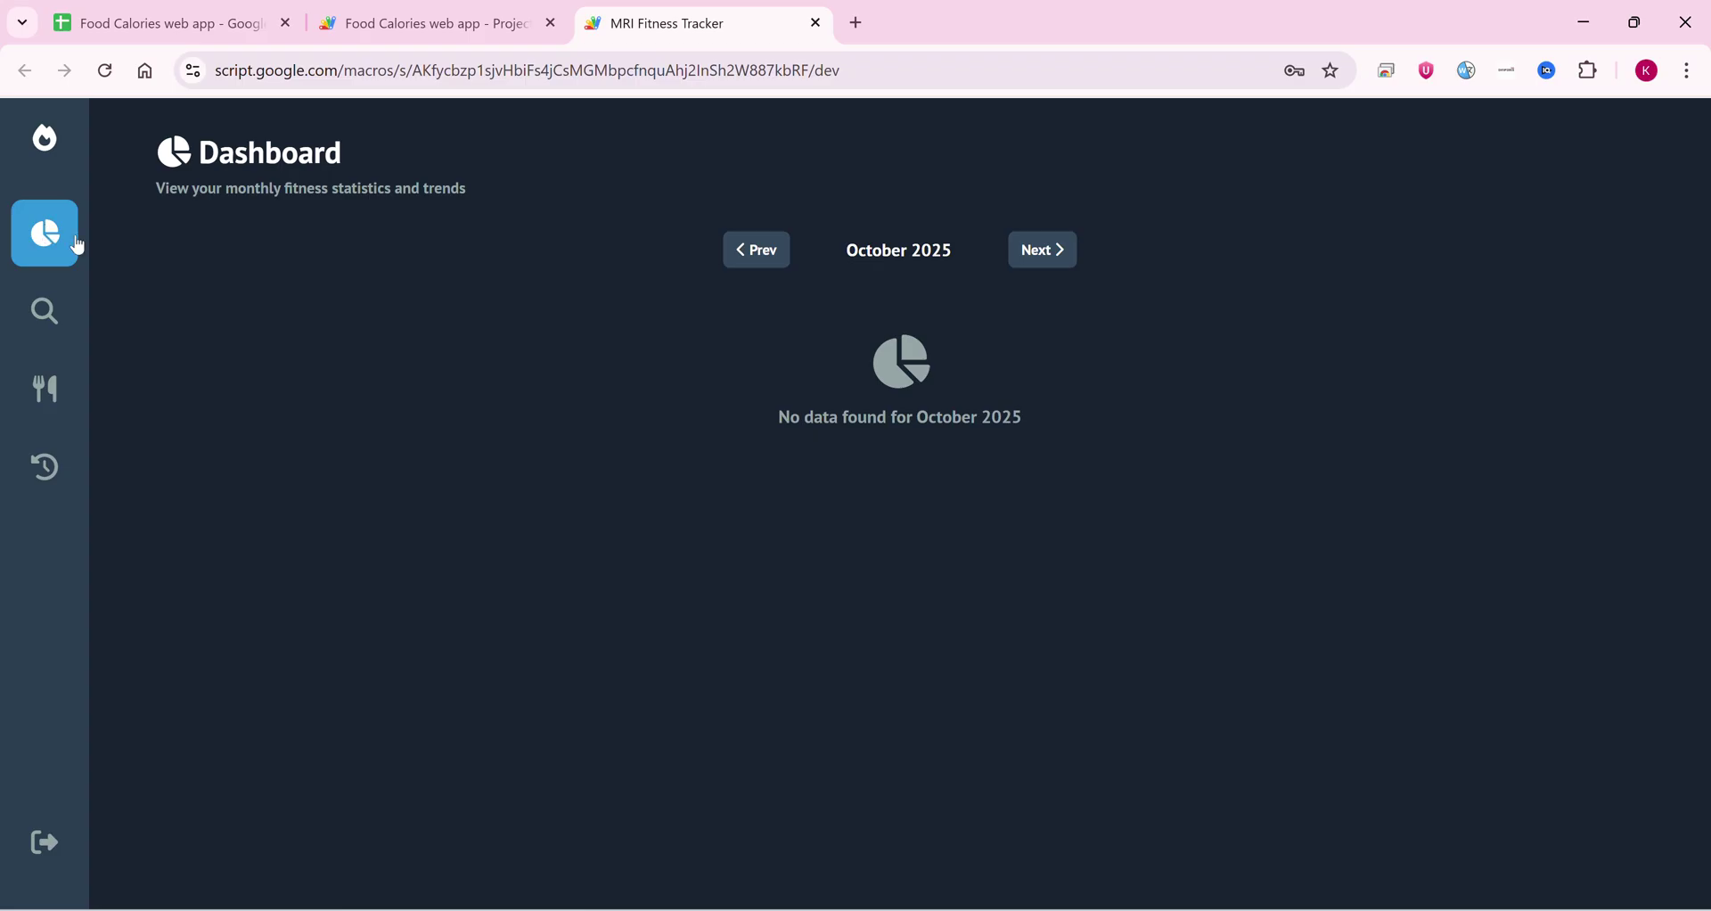
left_click(44, 312)
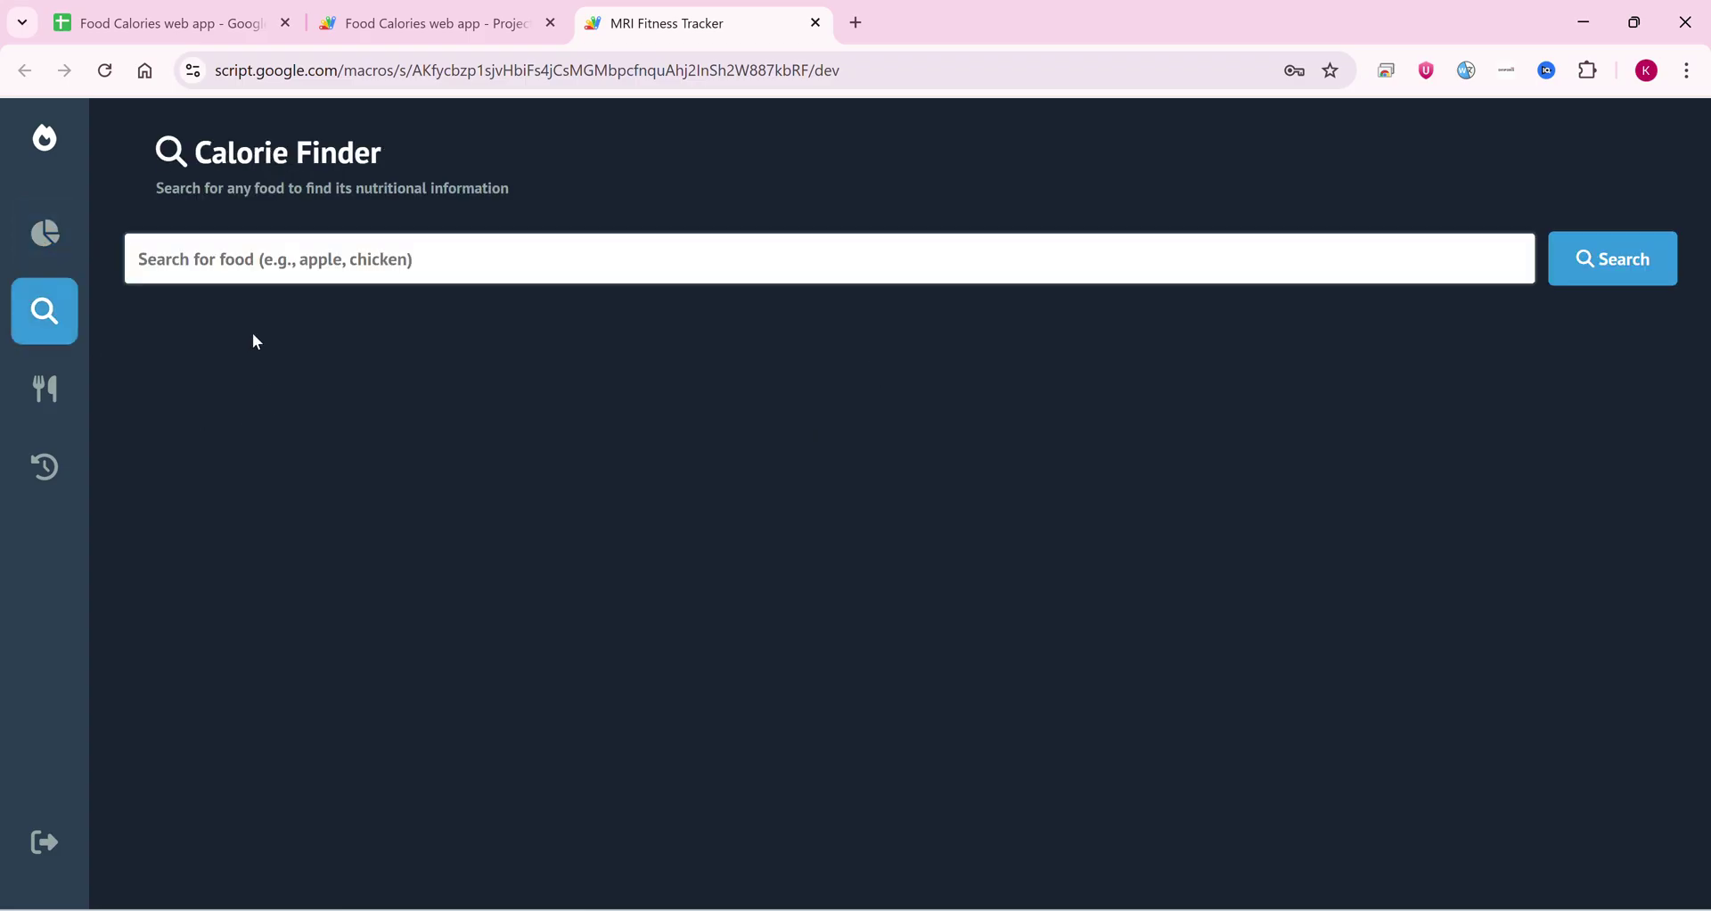
left_click(267, 261)
type("Pizza")
key("Return")
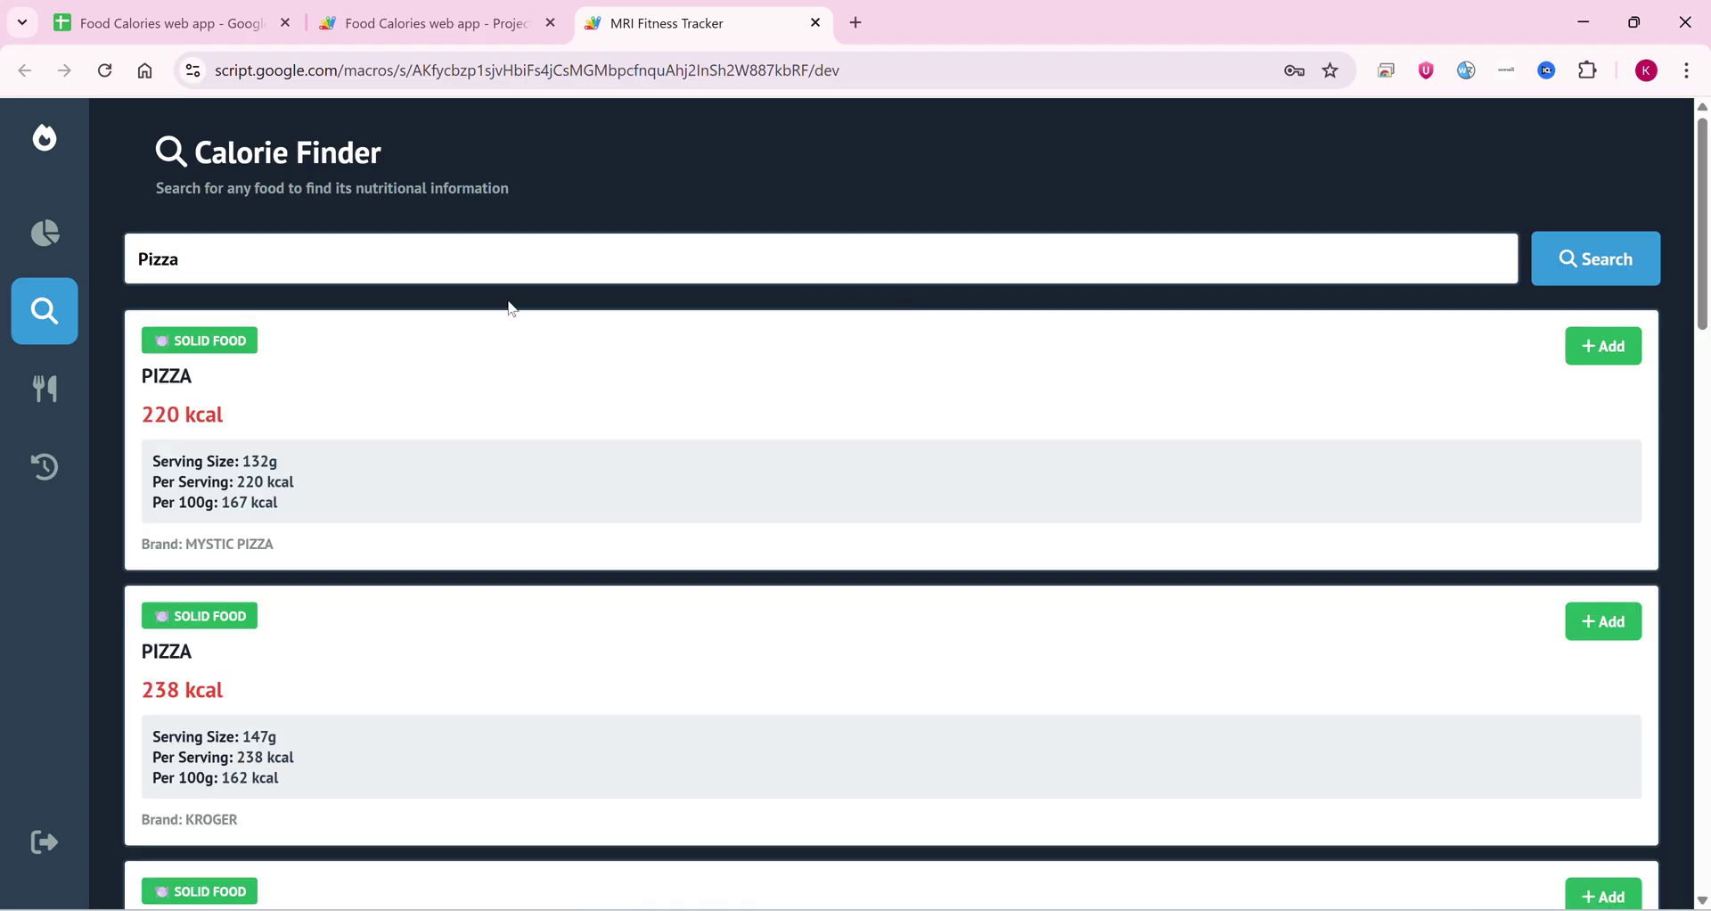
scroll(316, 573, "down", 5)
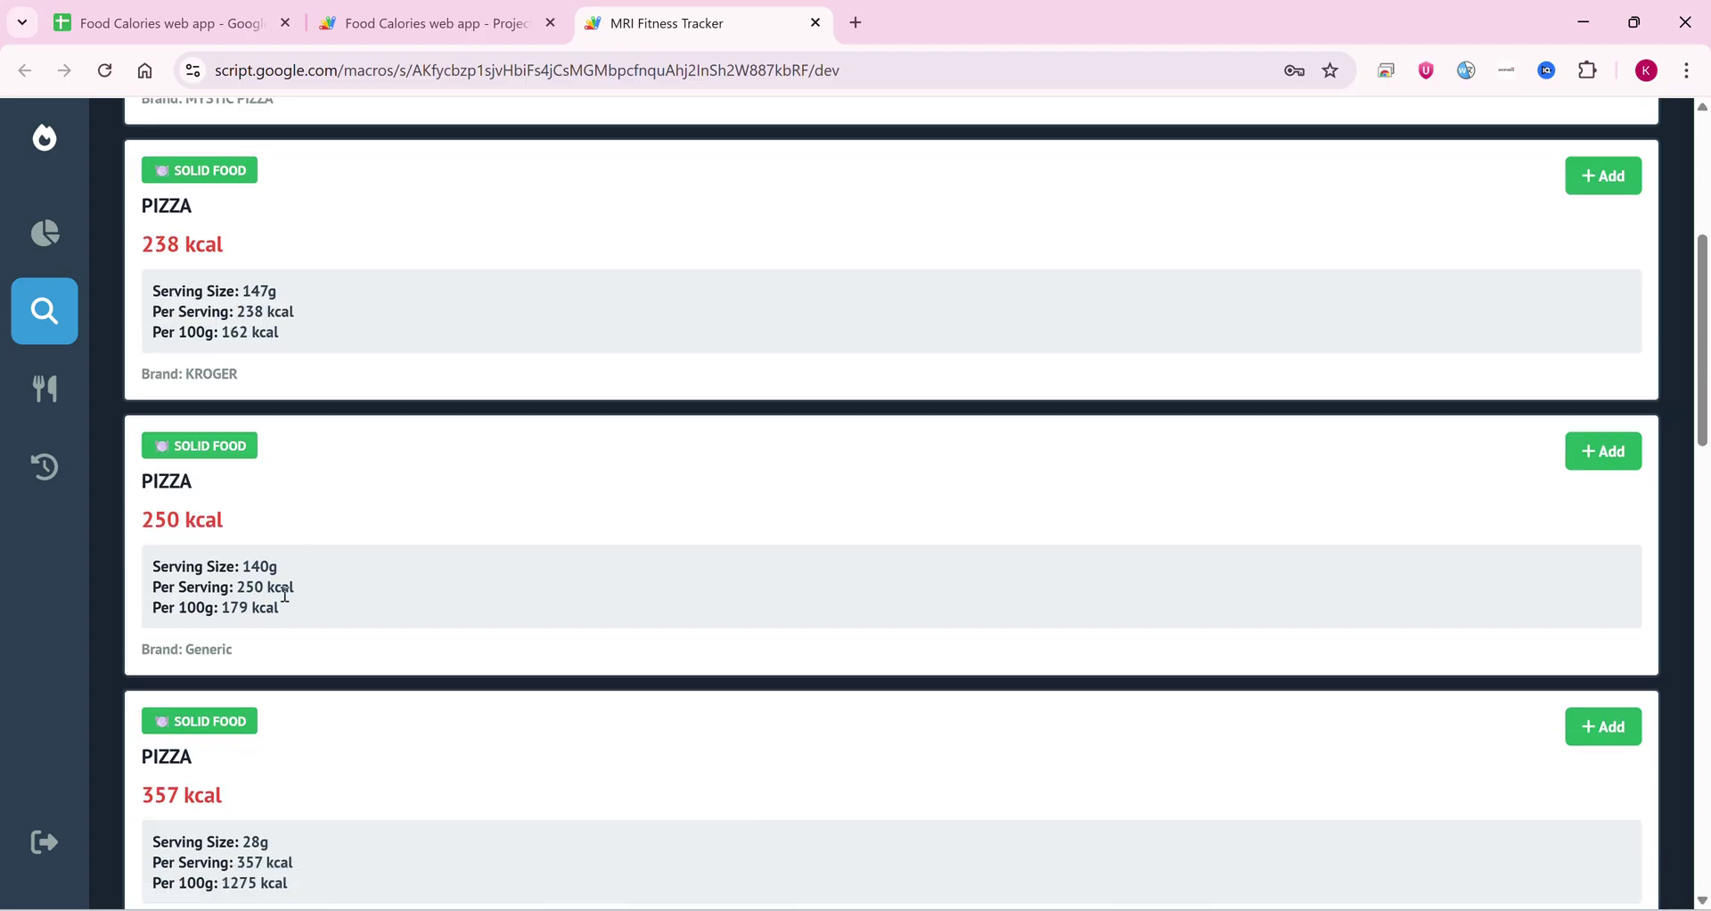
scroll(410, 642, "down", 4)
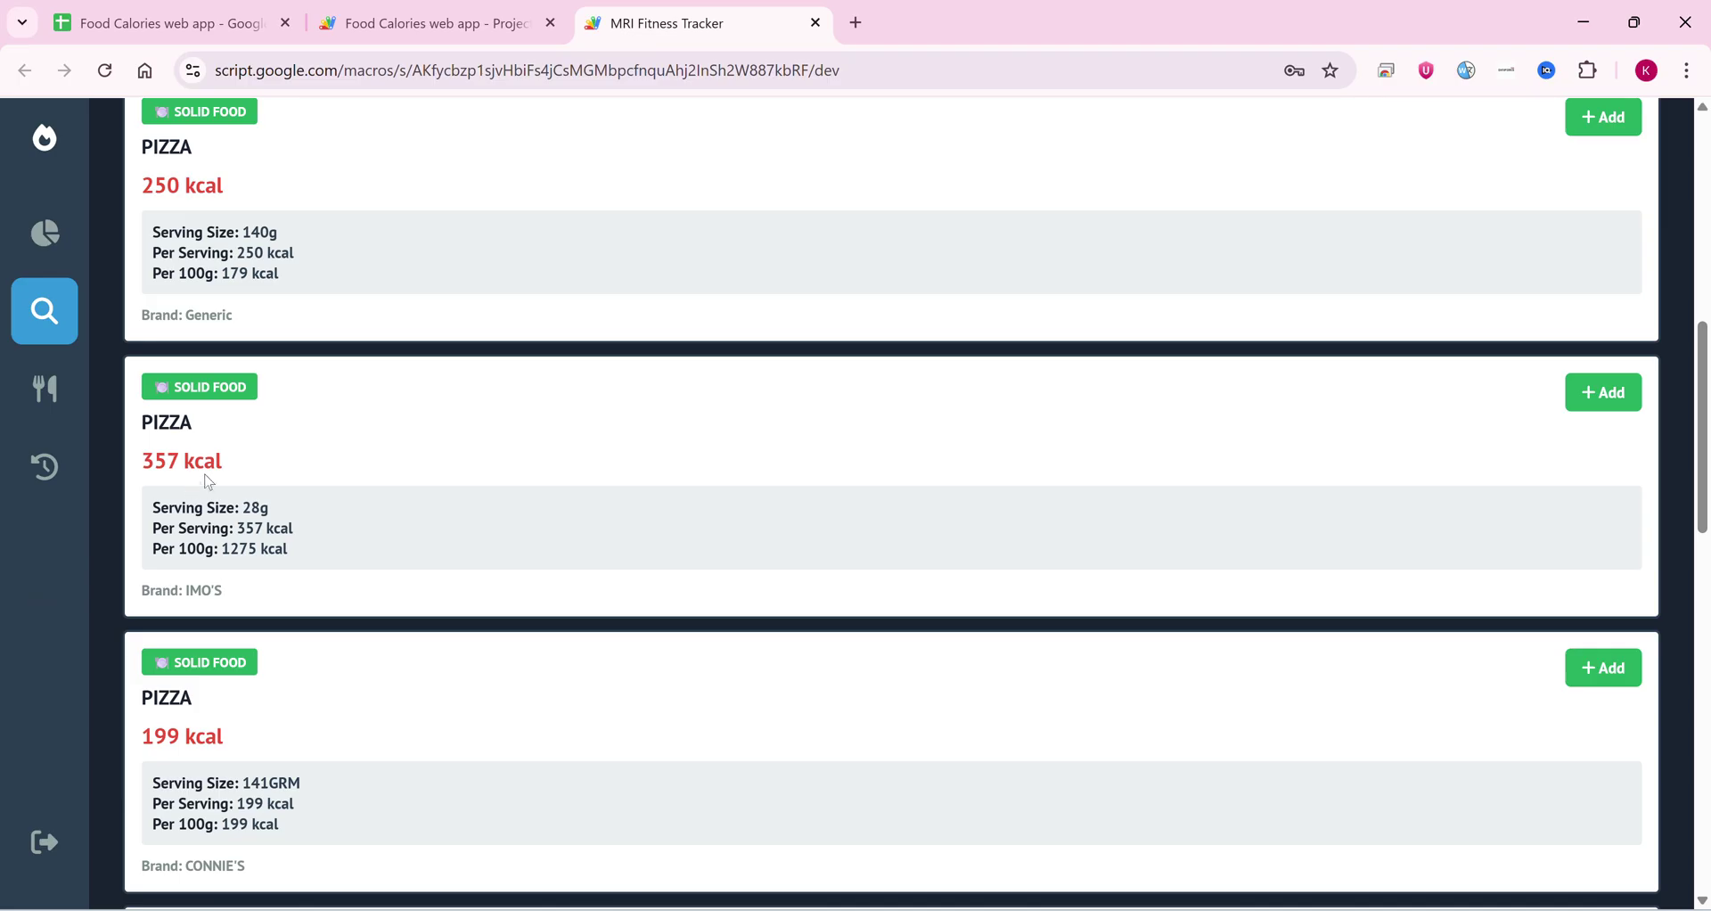
Step: Add 2500 g of the 357 kcal IMO'S pizza to the meal and view the log
left_click(1601, 393)
left_click_drag(714, 571, 606, 579)
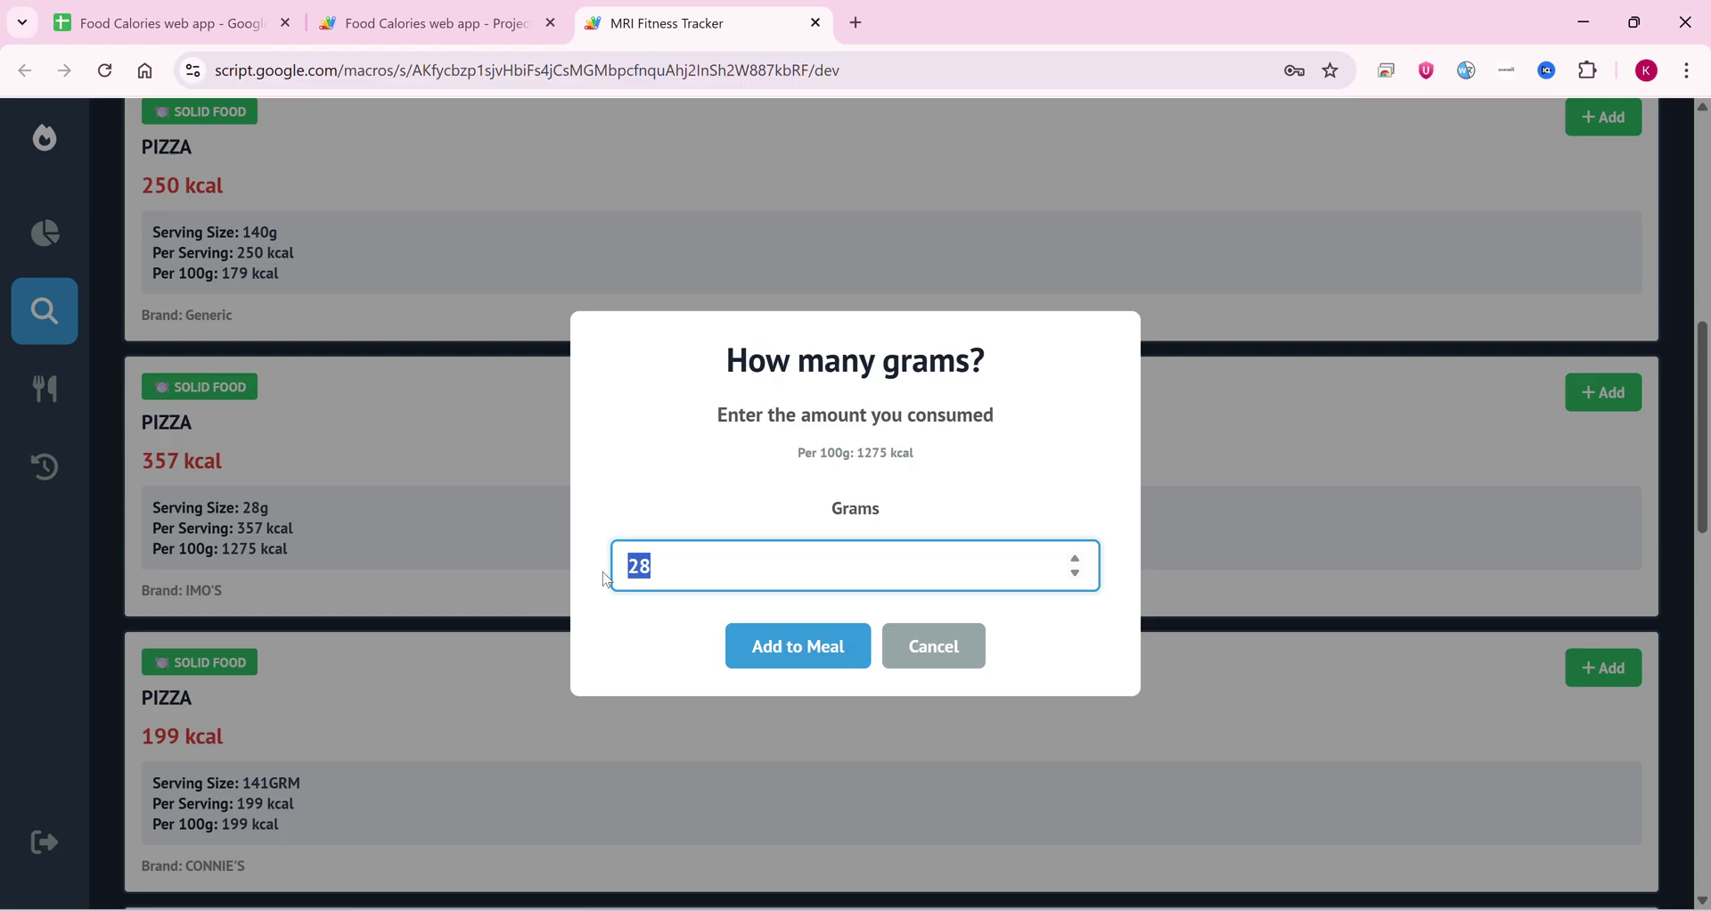
type("5")
key("BackSpace")
type("2500")
left_click(844, 646)
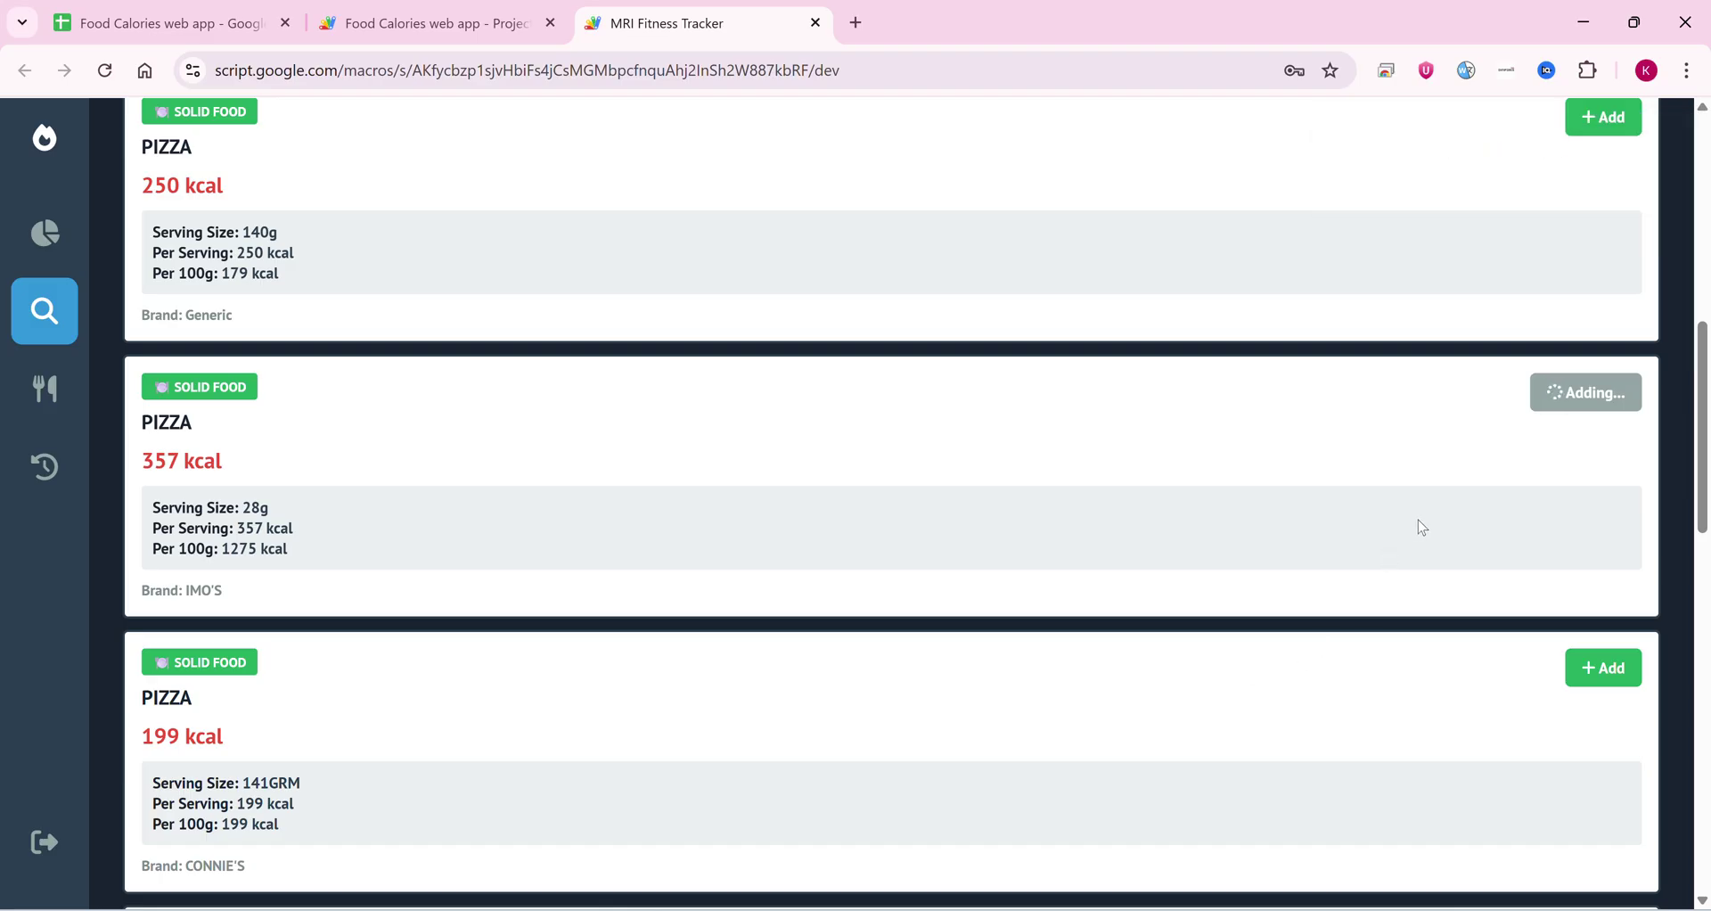
left_click(47, 387)
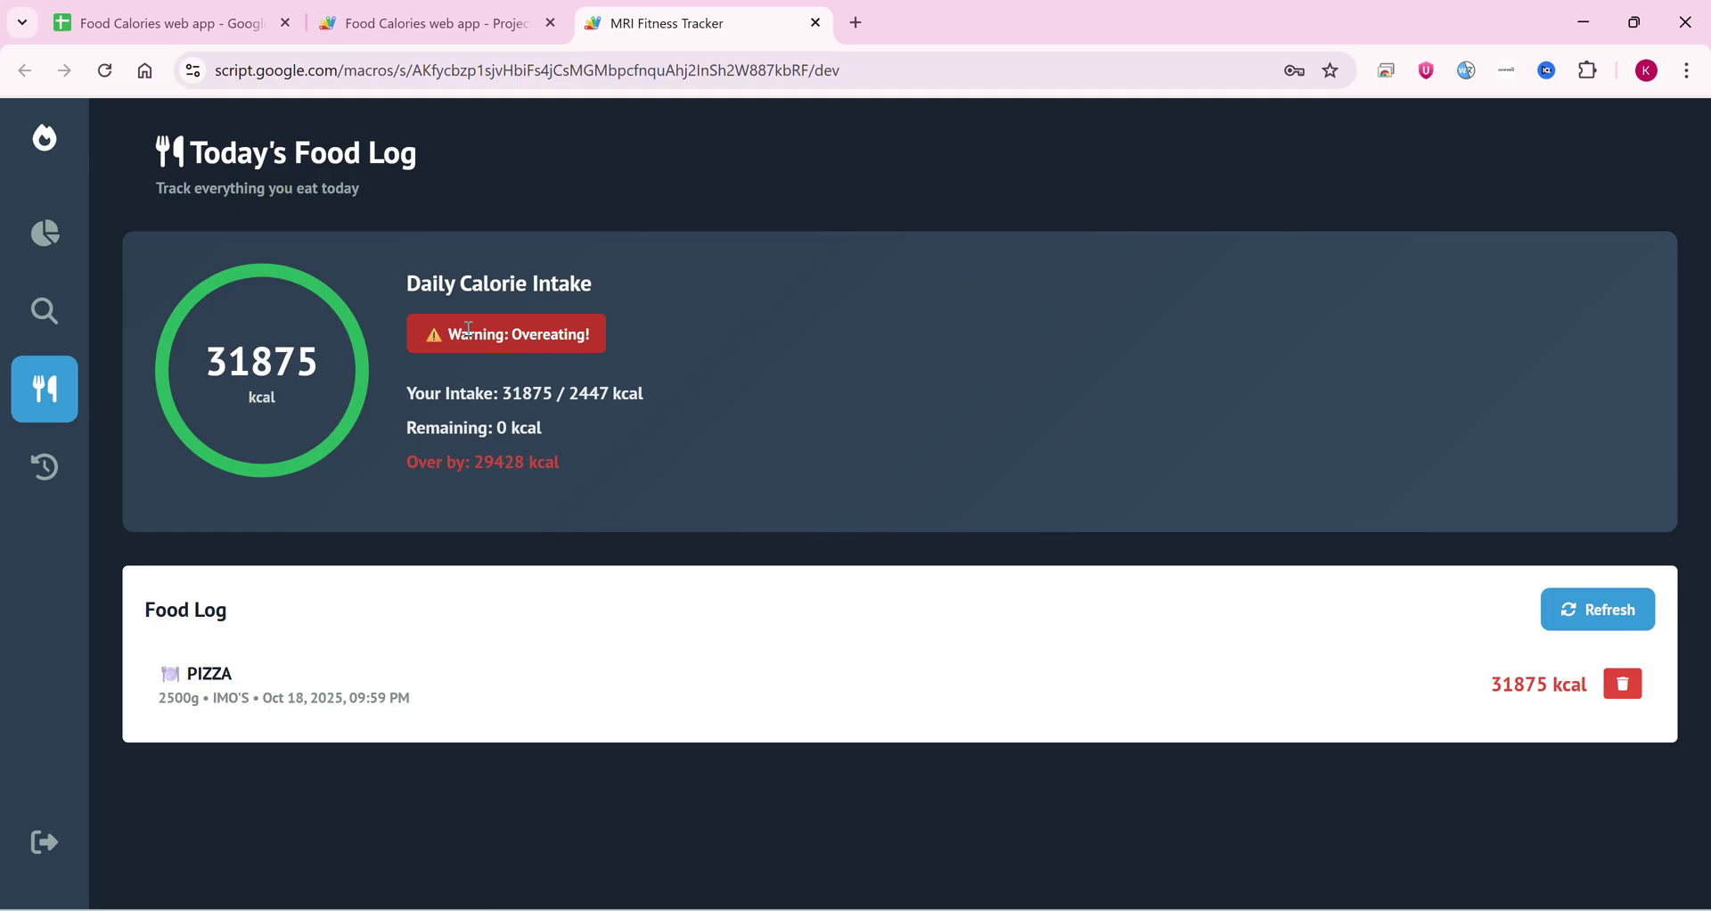
Step: Delete the IMO'S pizza entry after one cancelled attempt and a log refresh
left_click_drag(594, 341, 445, 336)
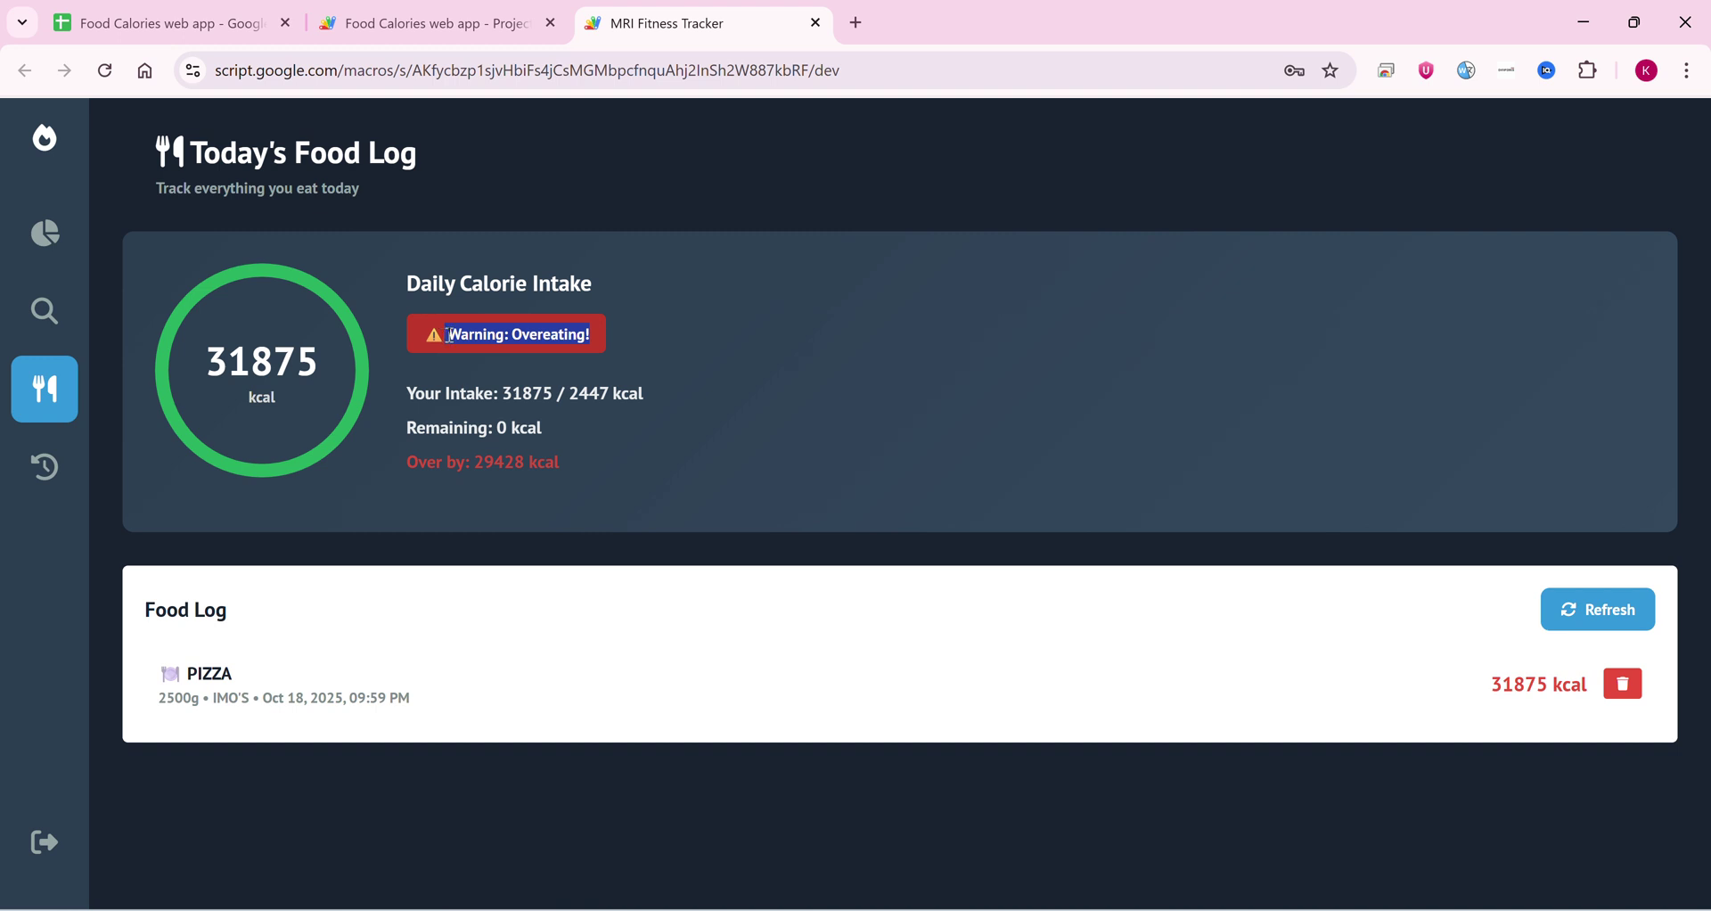
left_click(1624, 681)
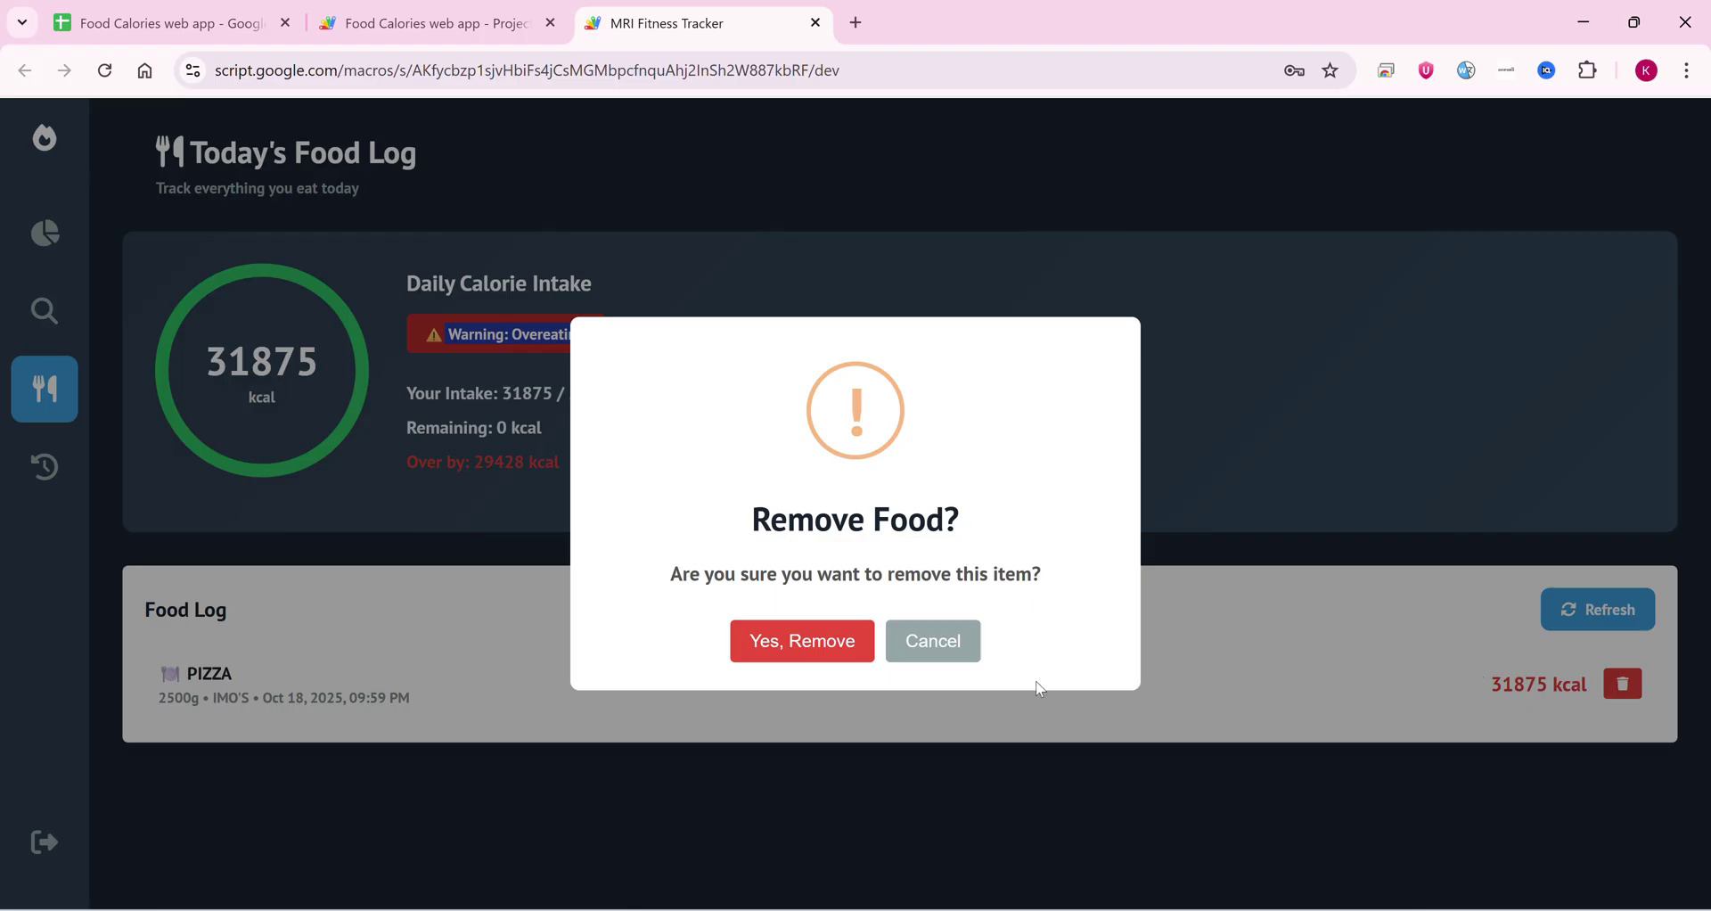
left_click(946, 656)
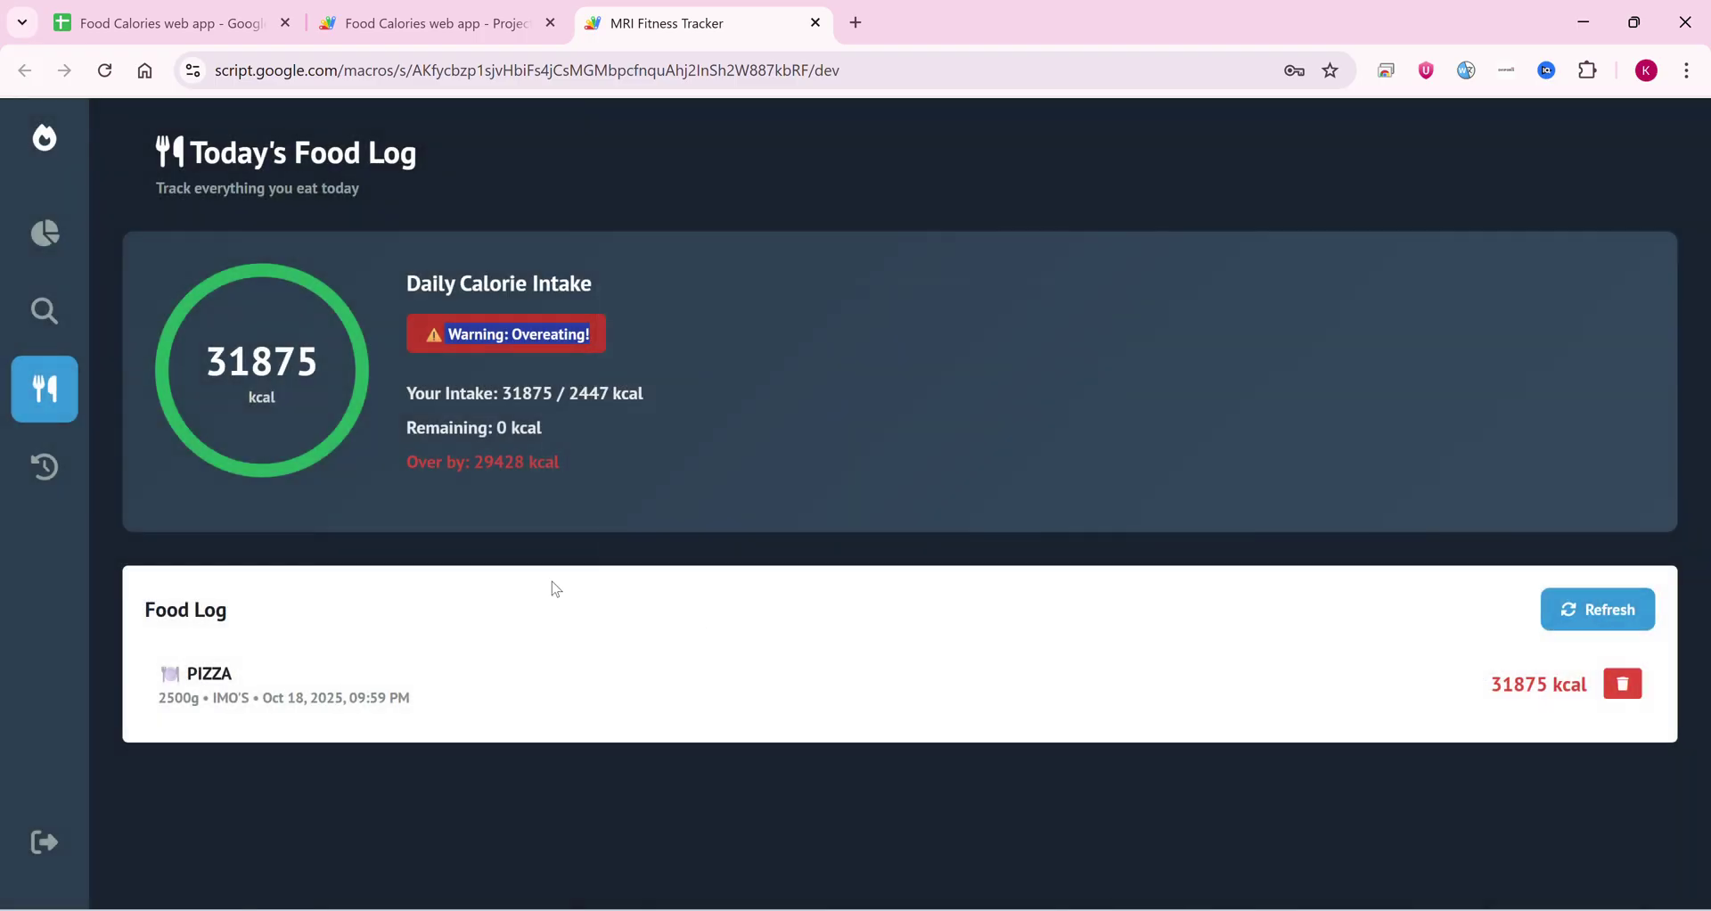
left_click_drag(558, 463, 448, 470)
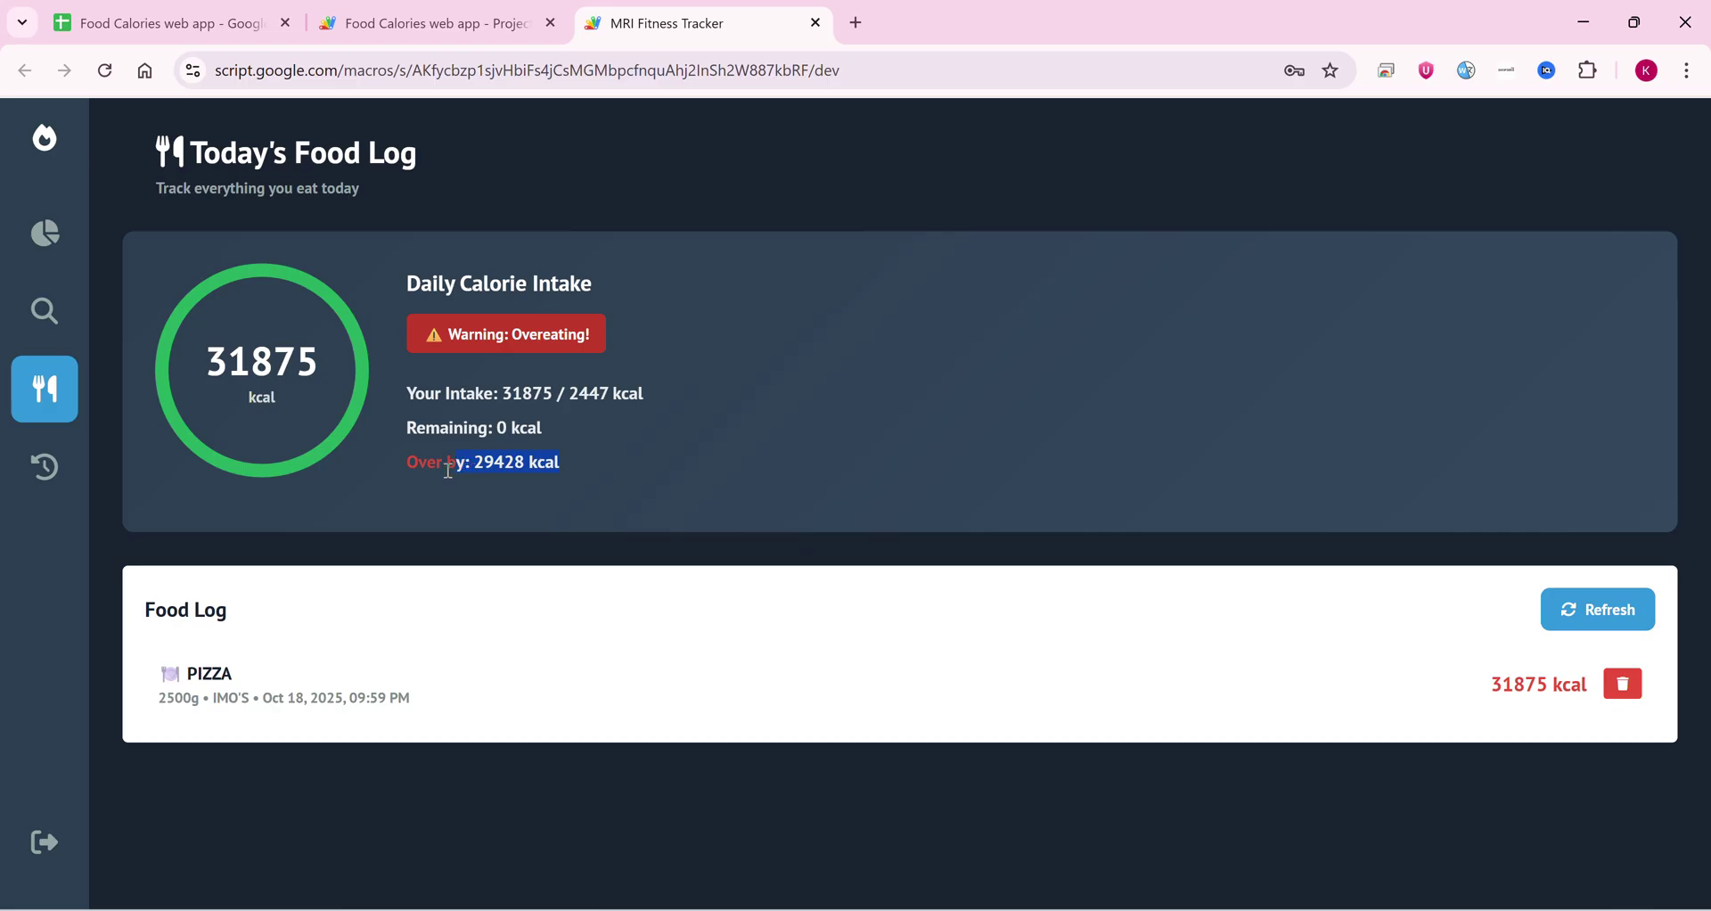
left_click(492, 488)
left_click(1632, 609)
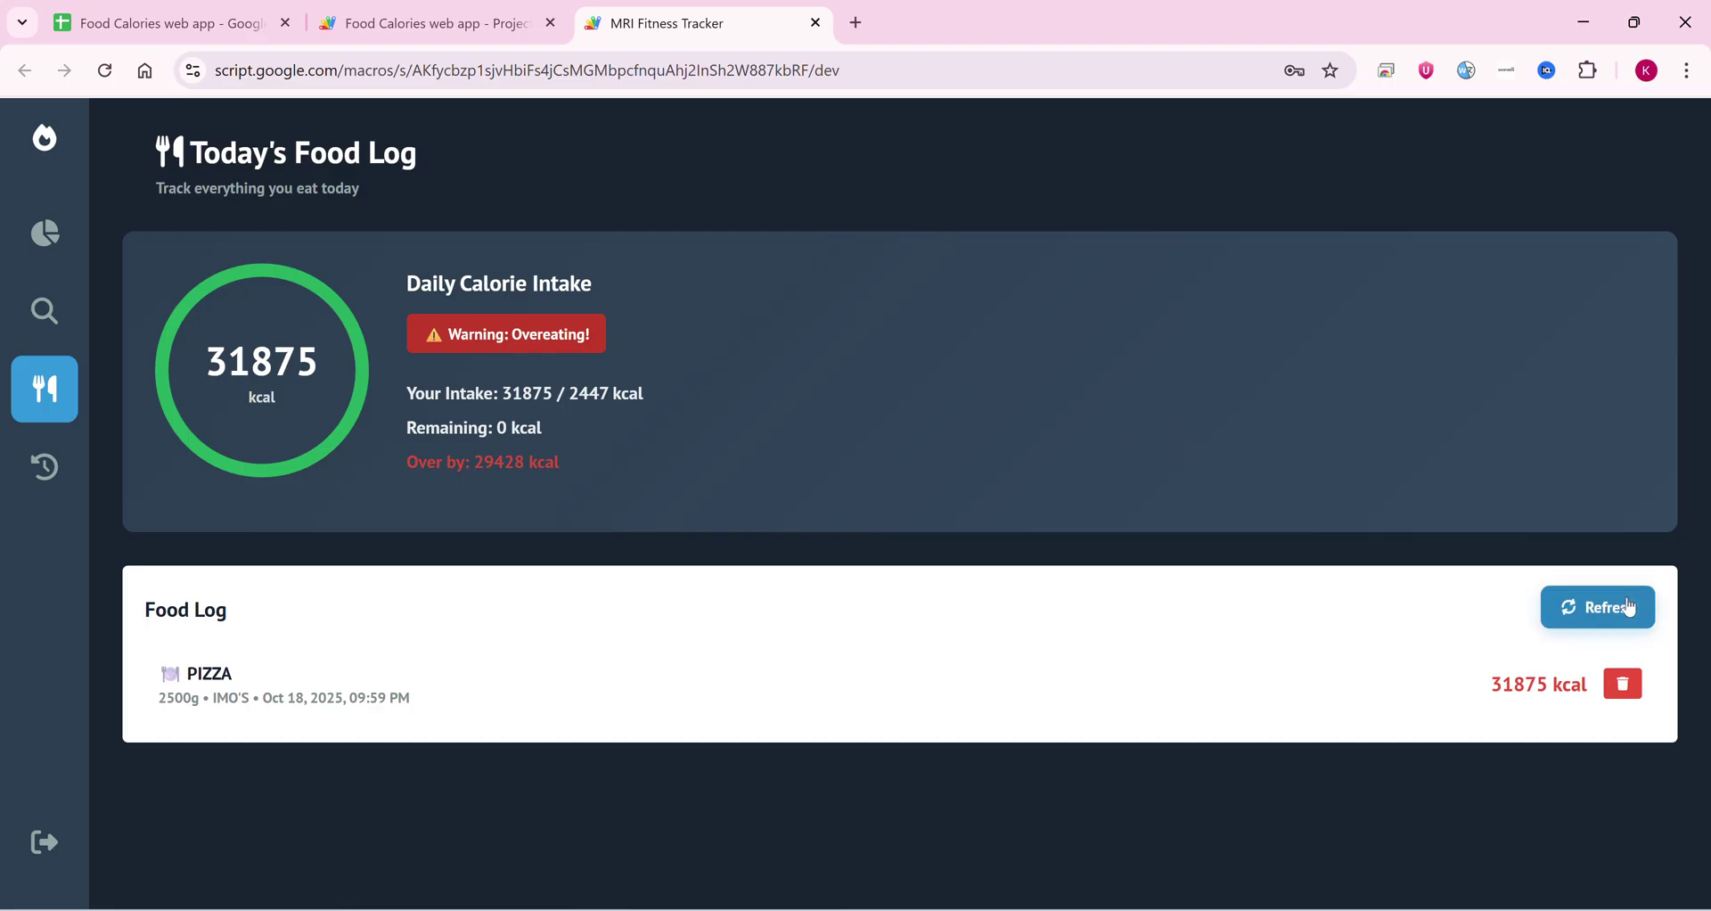
left_click(1633, 682)
left_click(803, 664)
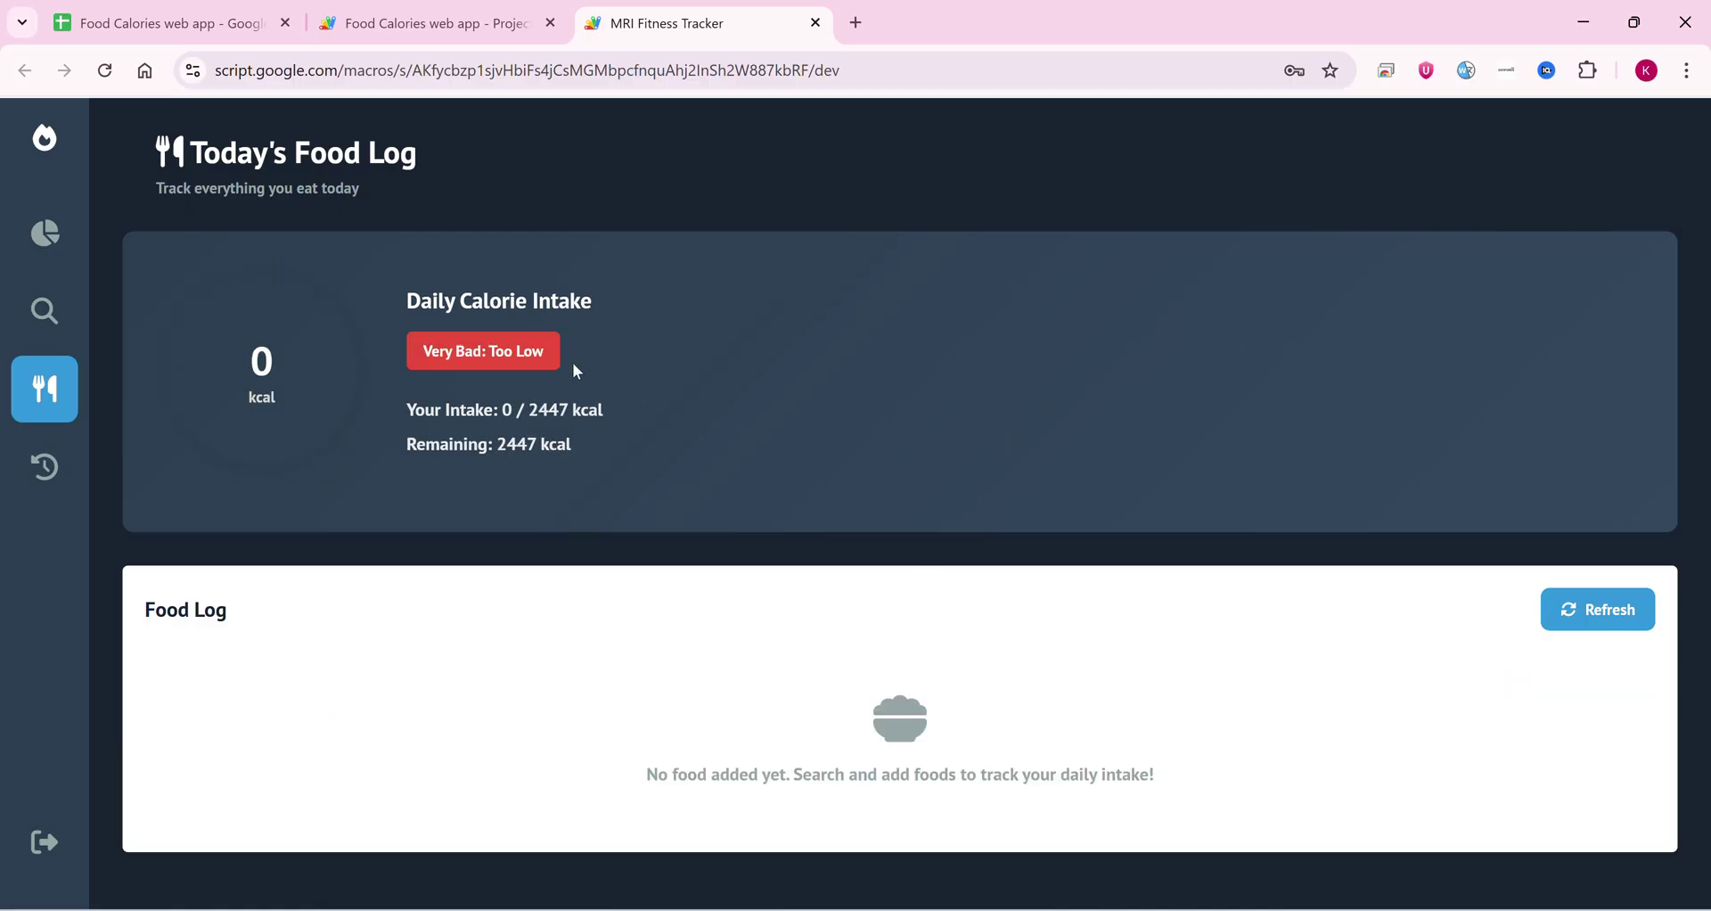
Step: Search 'banana' and add a 32 g serving of the first result to today's log
left_click(54, 310)
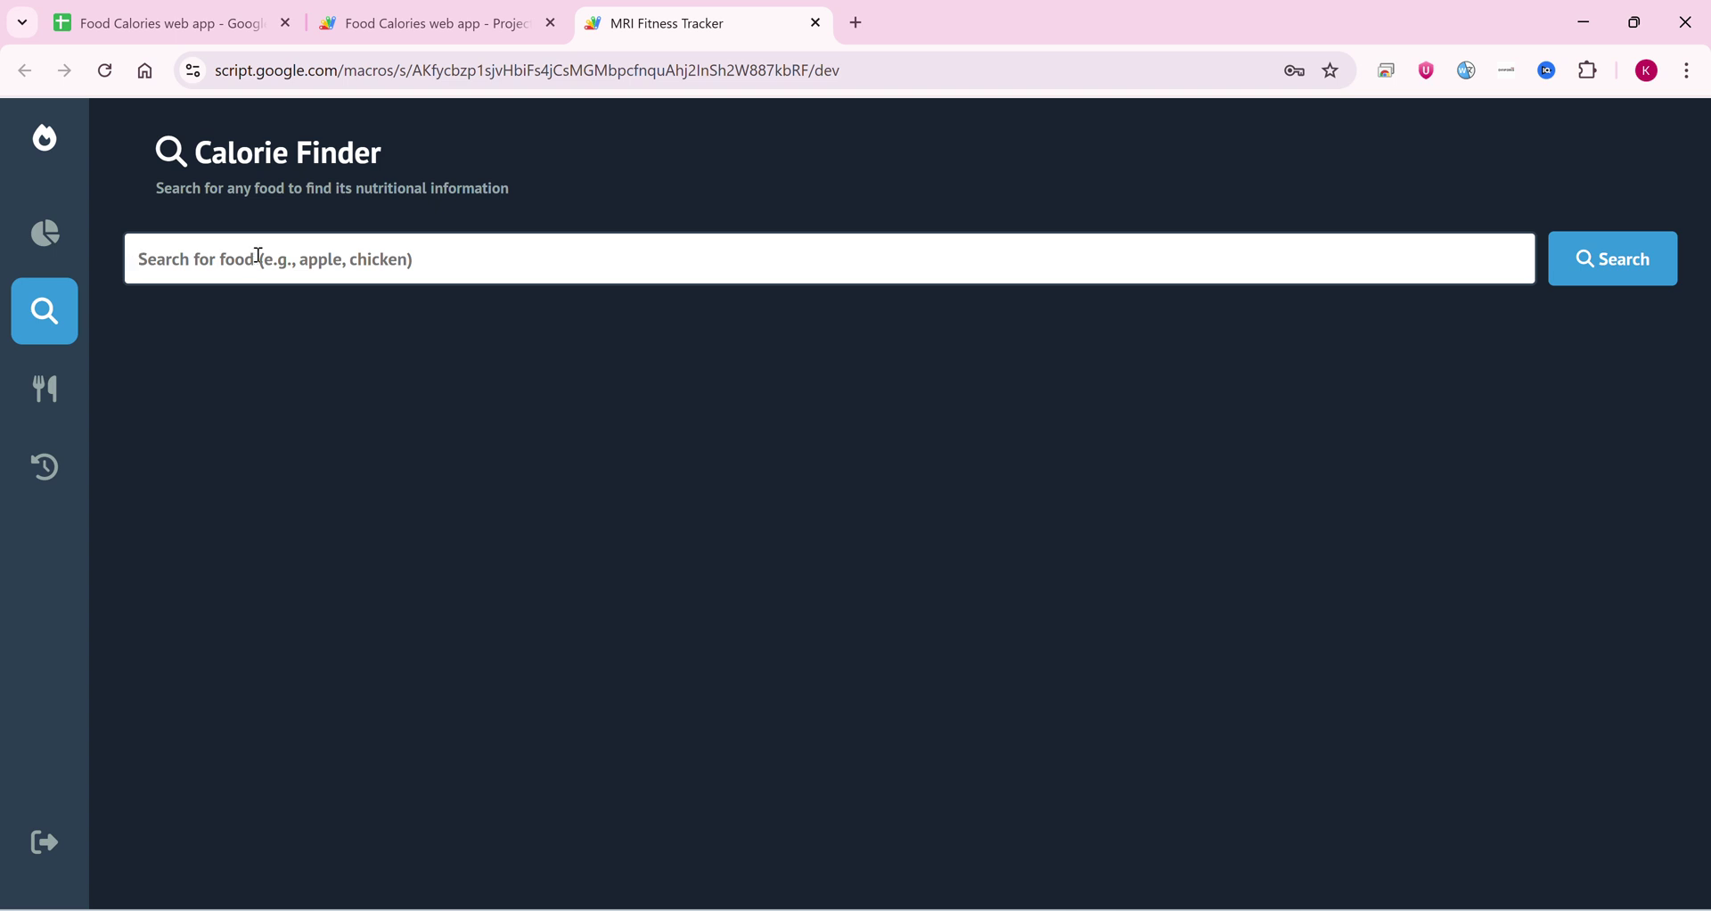
type("bana")
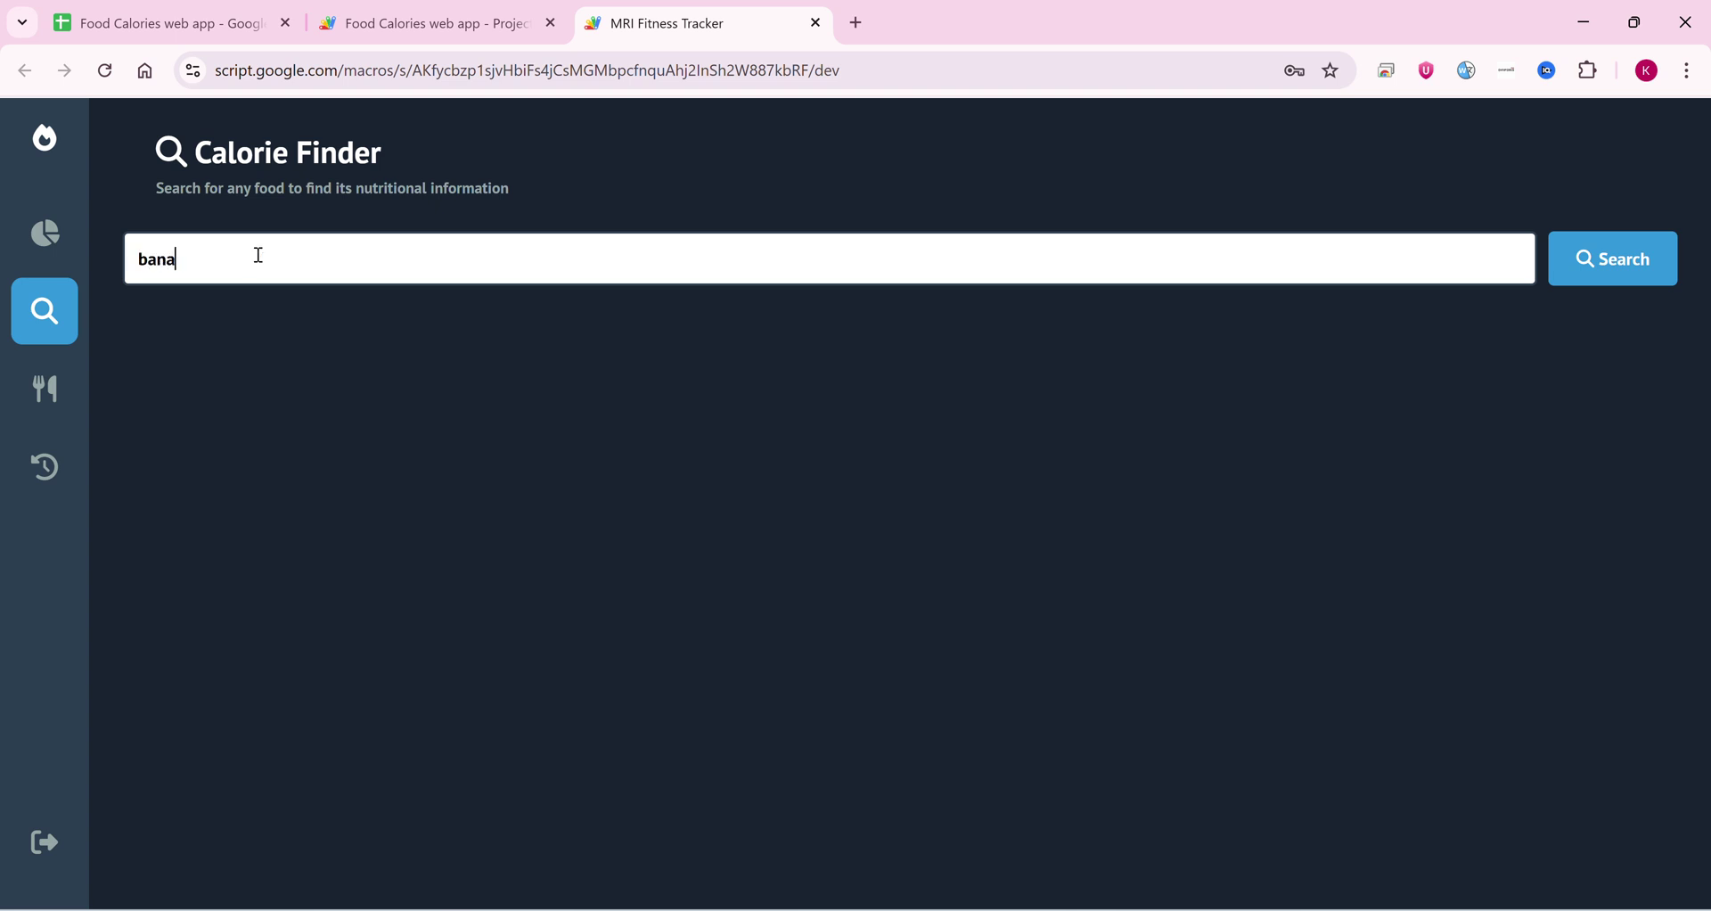
type("na")
key("Return")
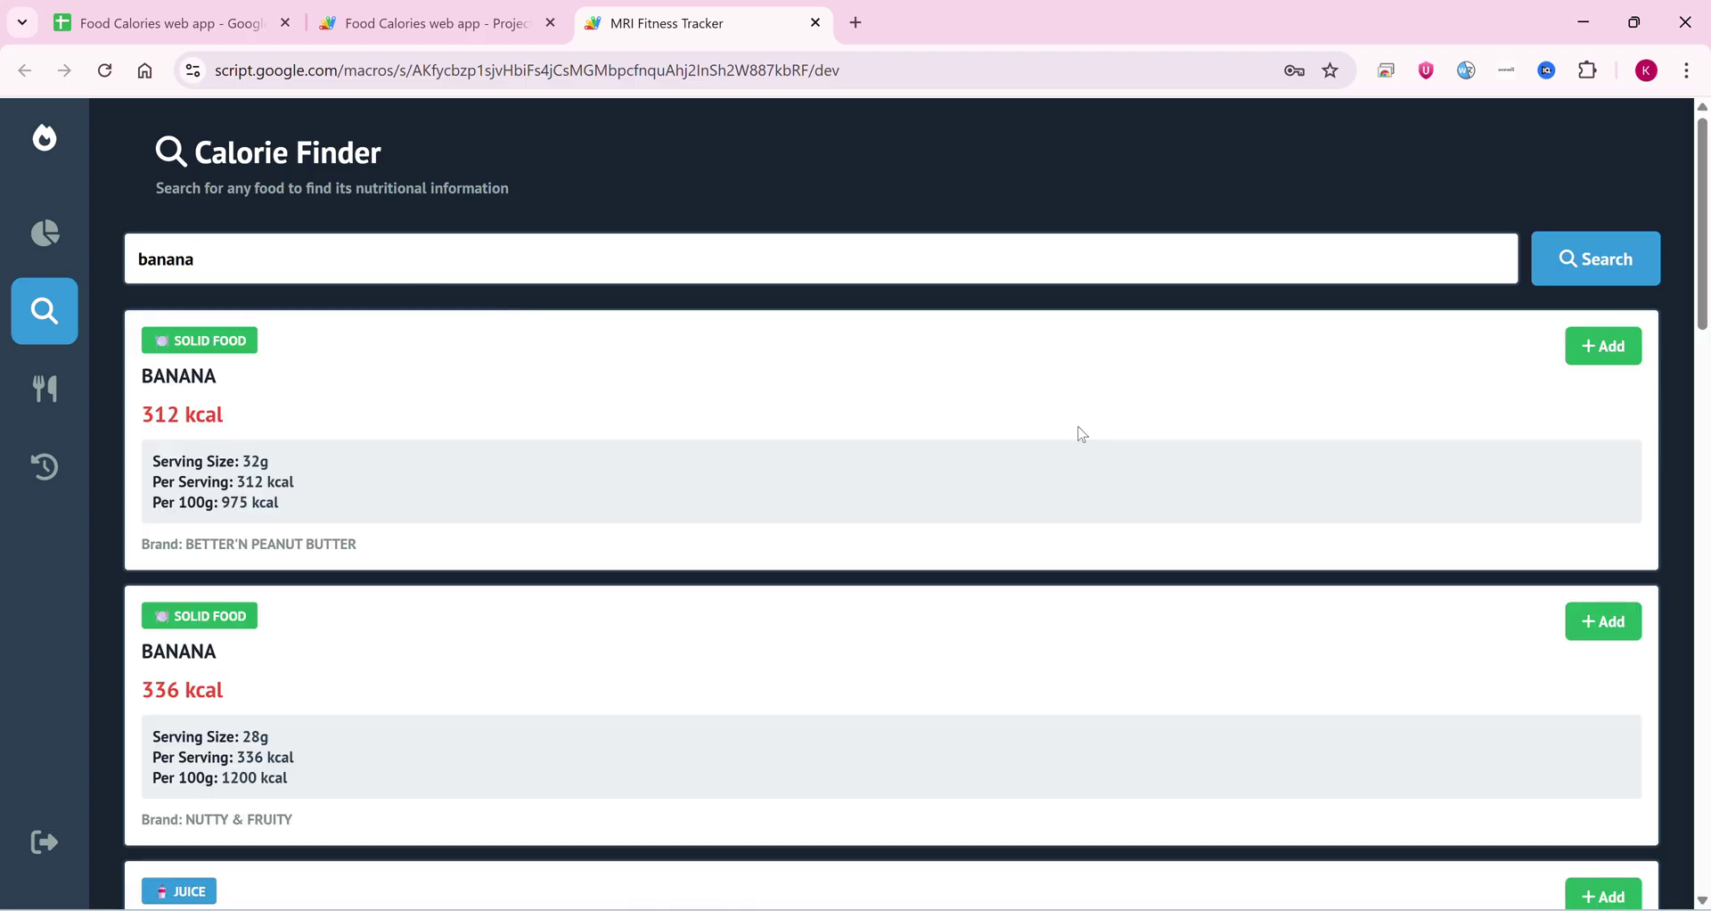
left_click(1606, 348)
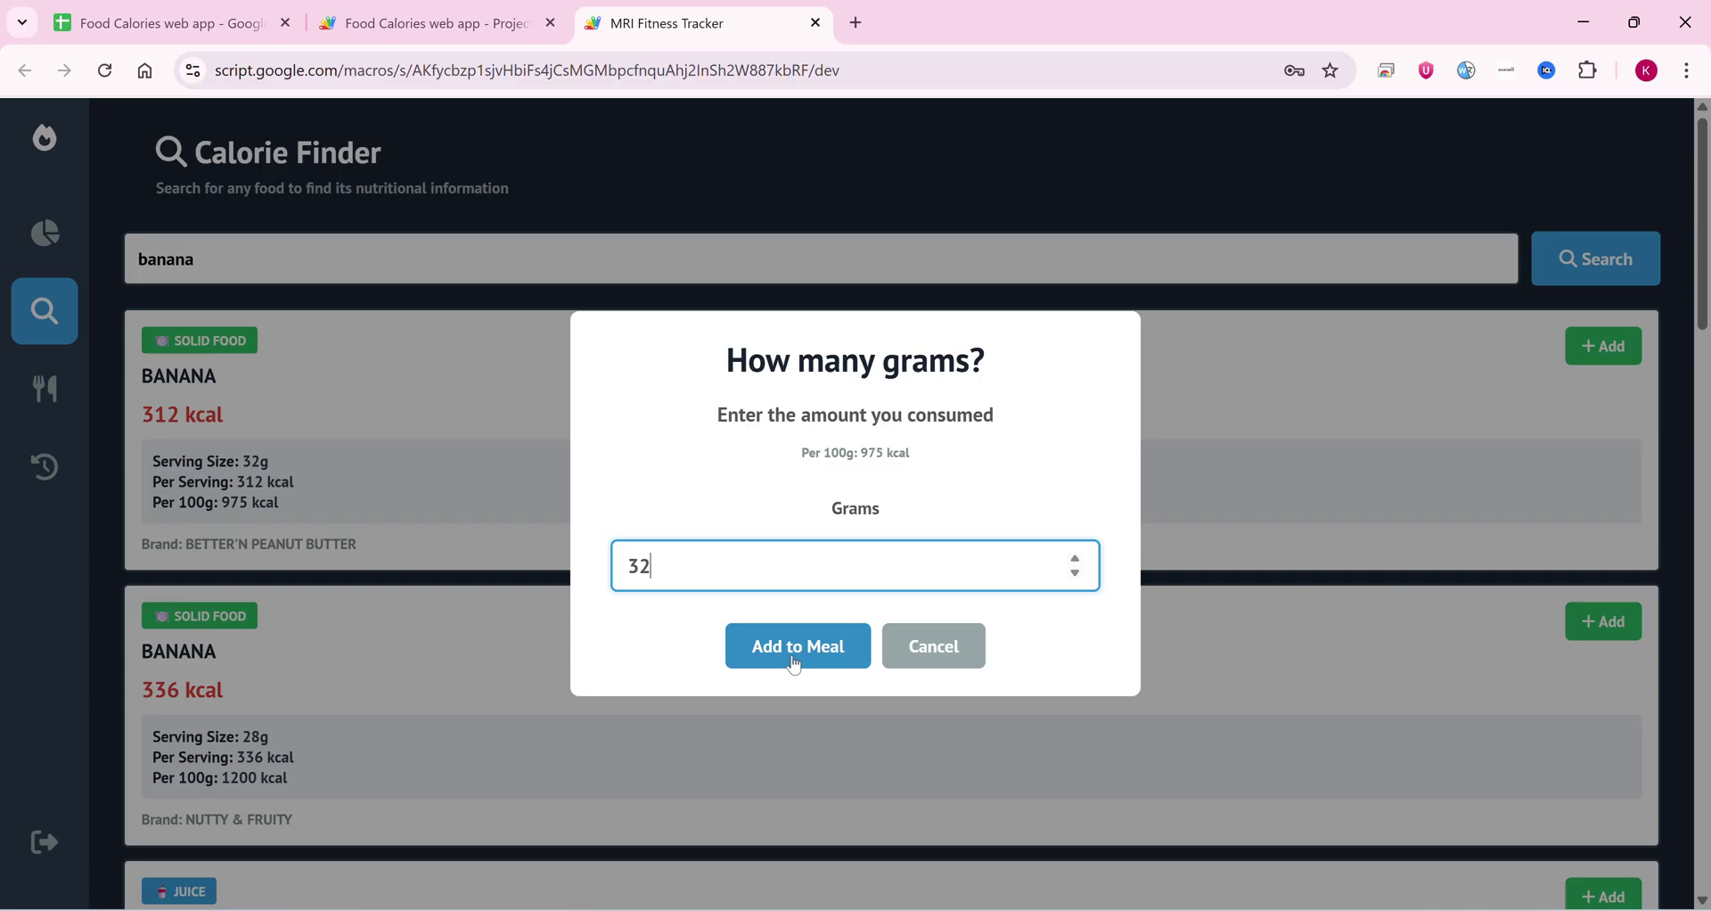
left_click(793, 655)
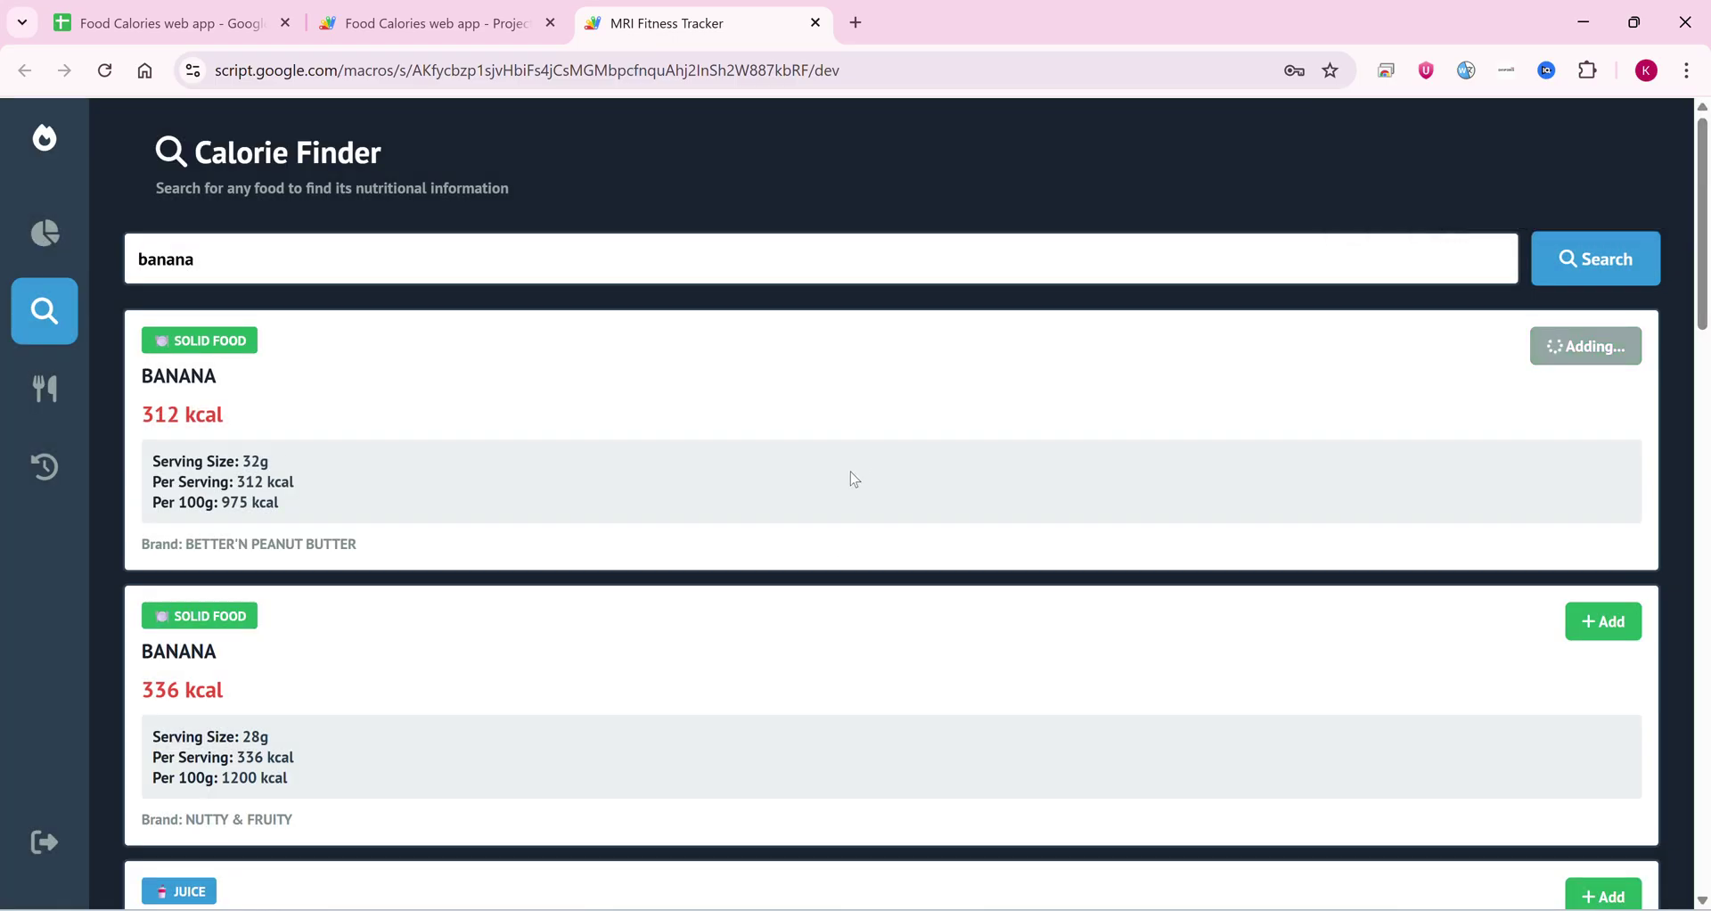
left_click(34, 406)
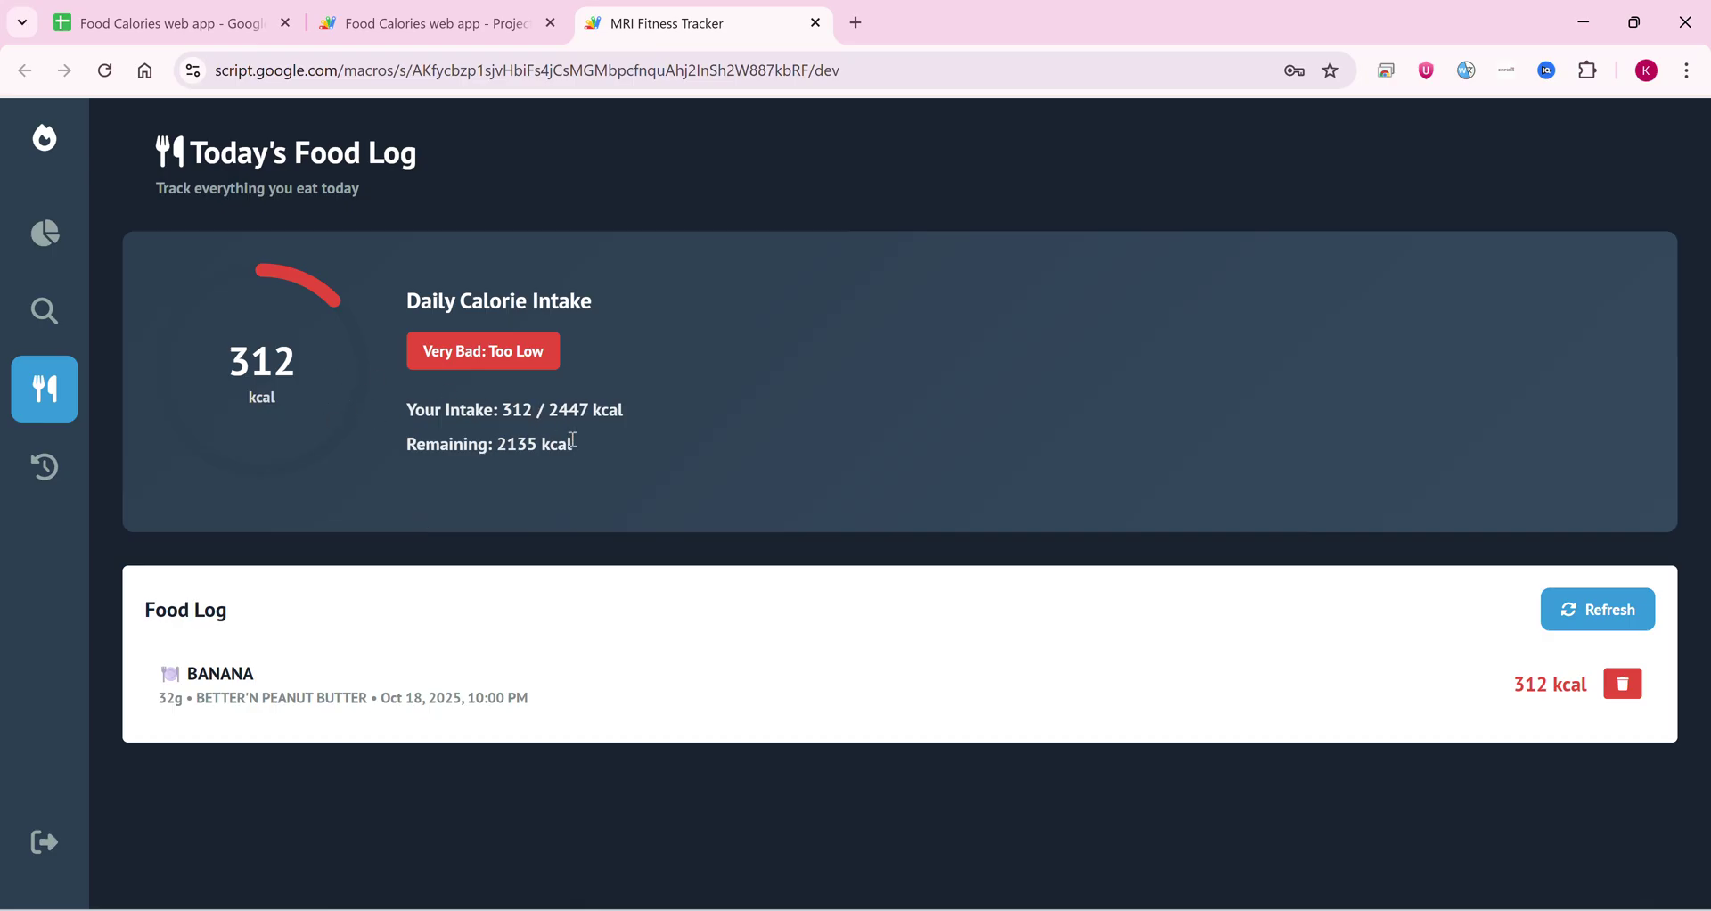
Step: Highlight the 312 kcal intake summary on the October 2025 dashboard
left_click_drag(413, 448, 407, 446)
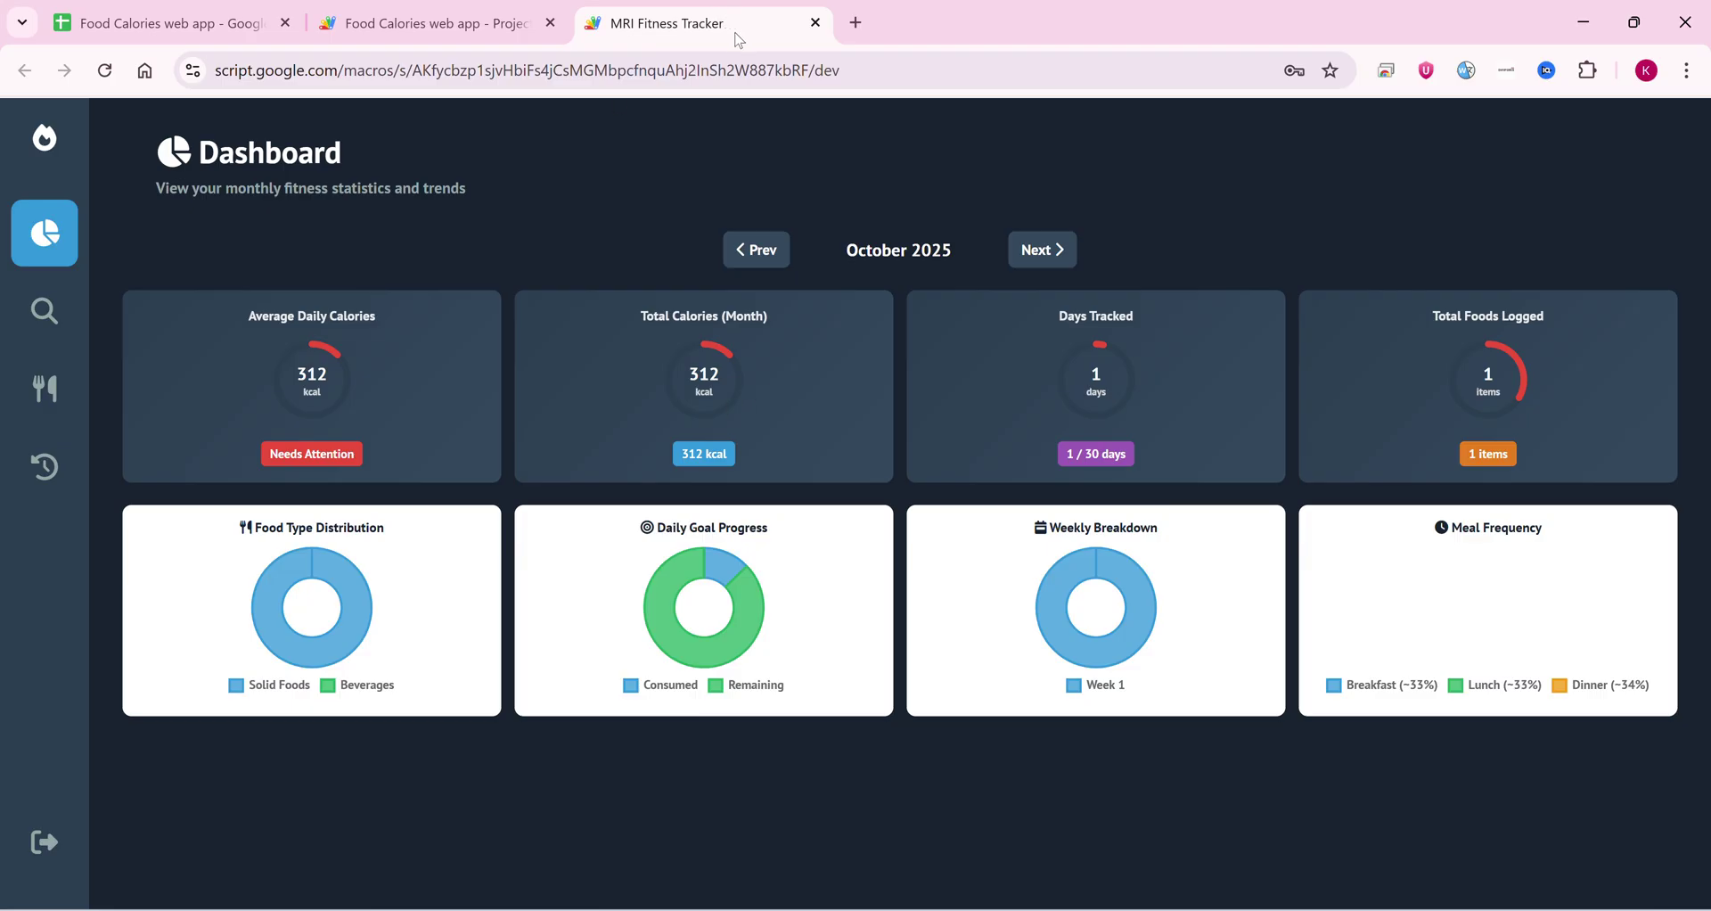
Step: Switch to the 'Food Calories web app - Project' tab showing the USDA API key
left_click(412, 14)
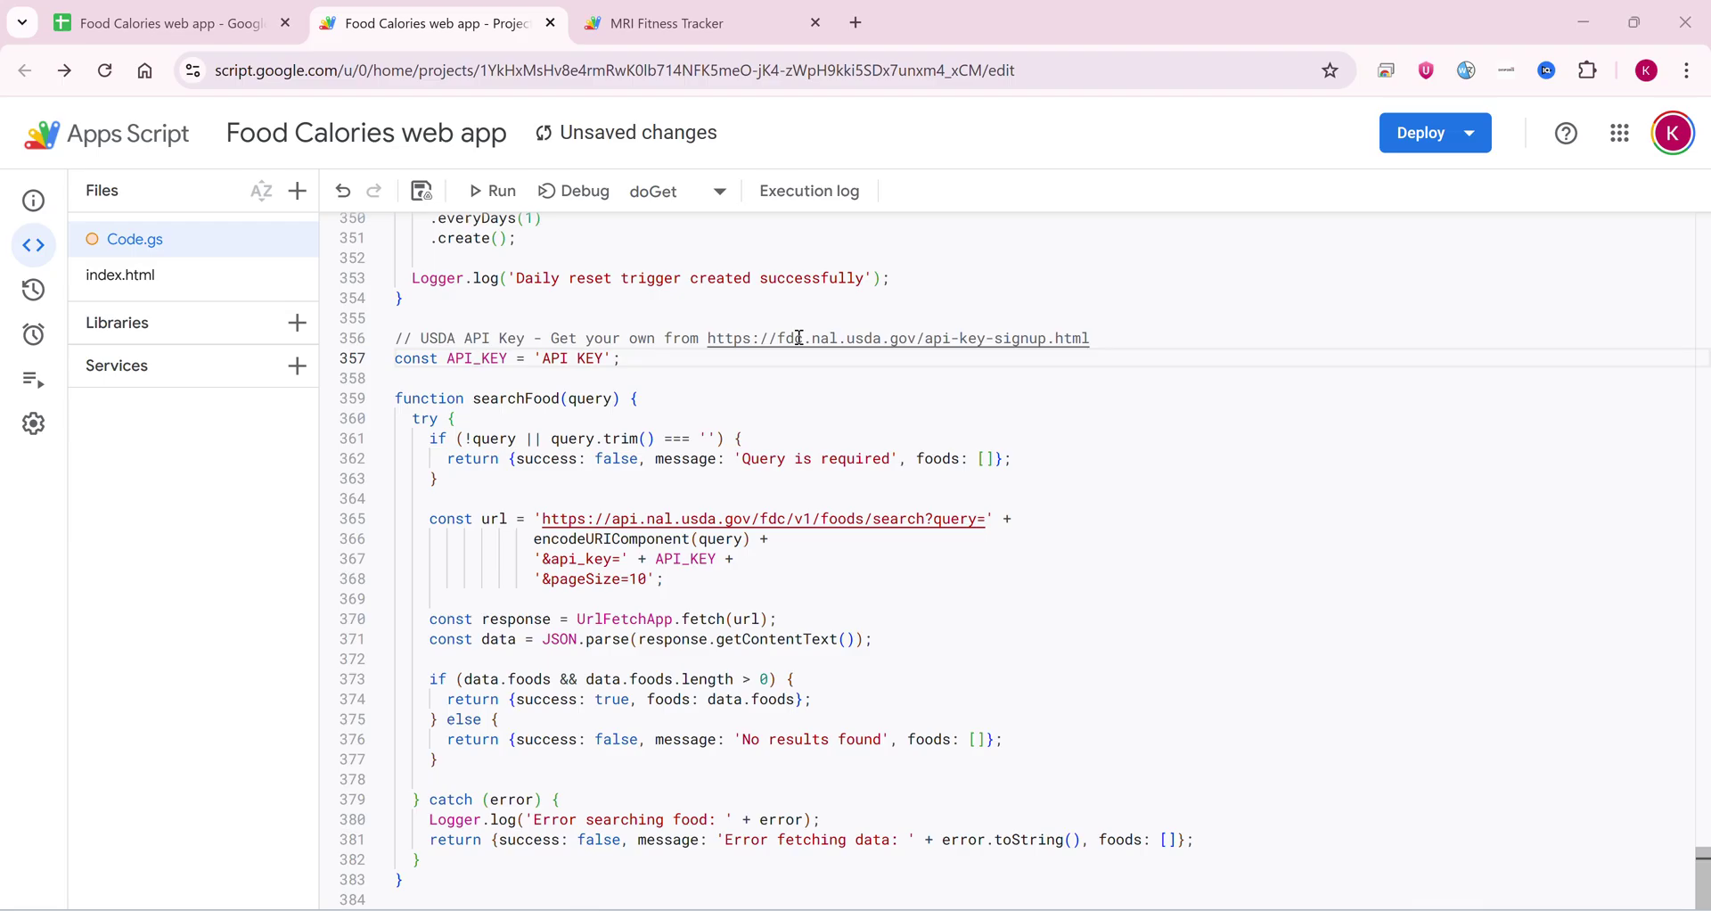
left_click_drag(1091, 338, 711, 338)
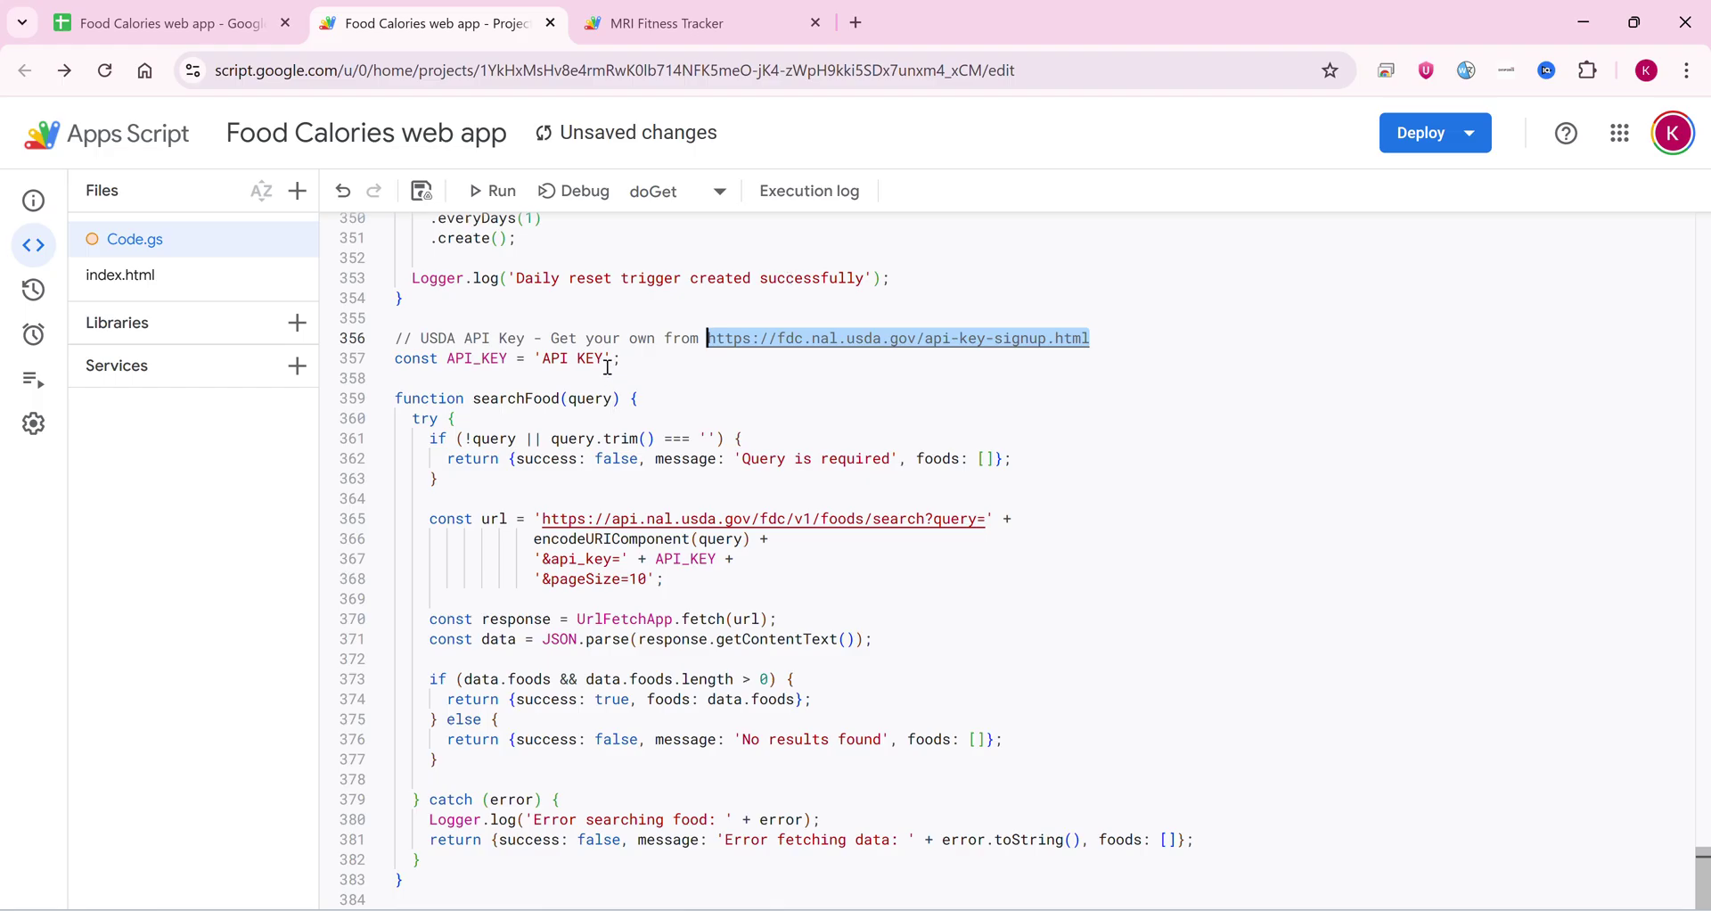
Step: Switch back to the MRI Fitness Tracker tab's October 2025 dashboard
left_click(631, 25)
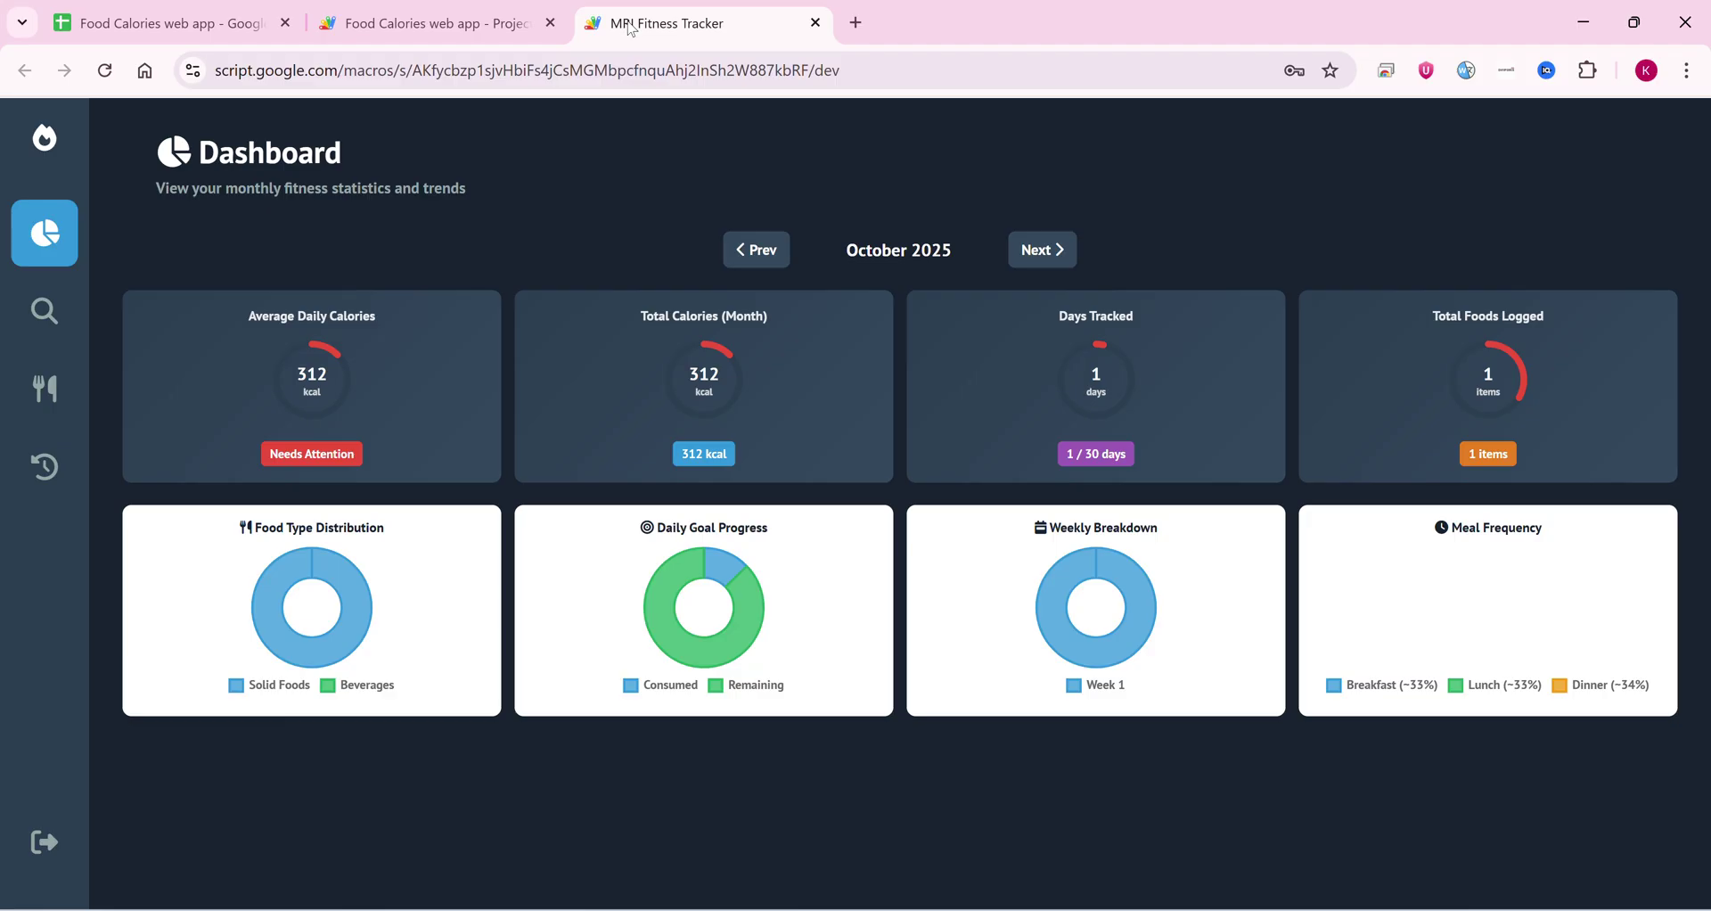